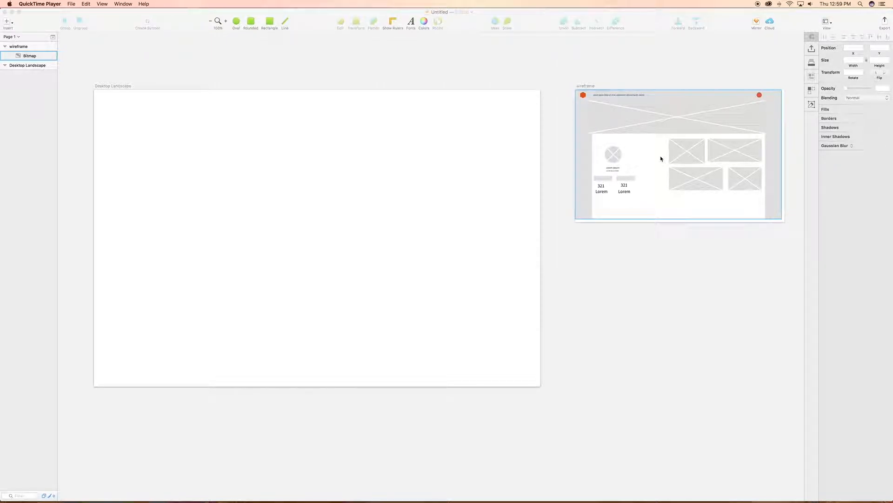
# - Set the Desktop Landscape artboard's background color to the orange document color F5A623
pyautogui.click(454, 200)
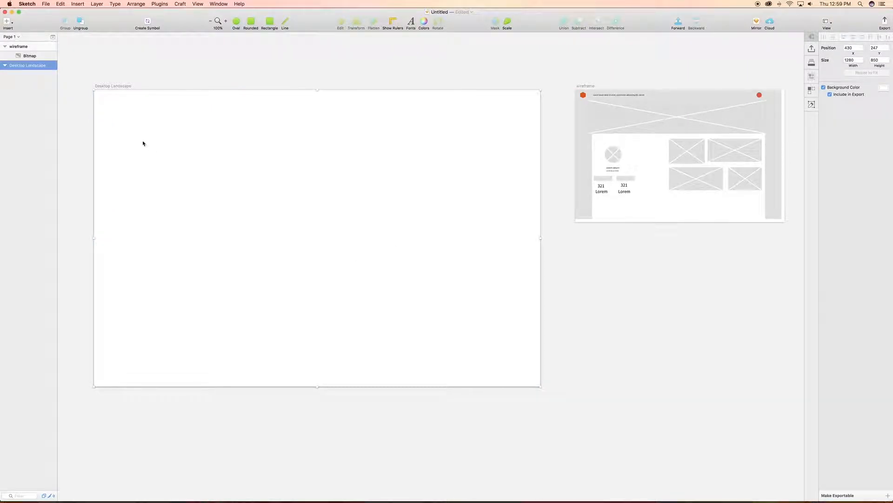
pyautogui.doubleClick(32, 66)
pyautogui.click(882, 89)
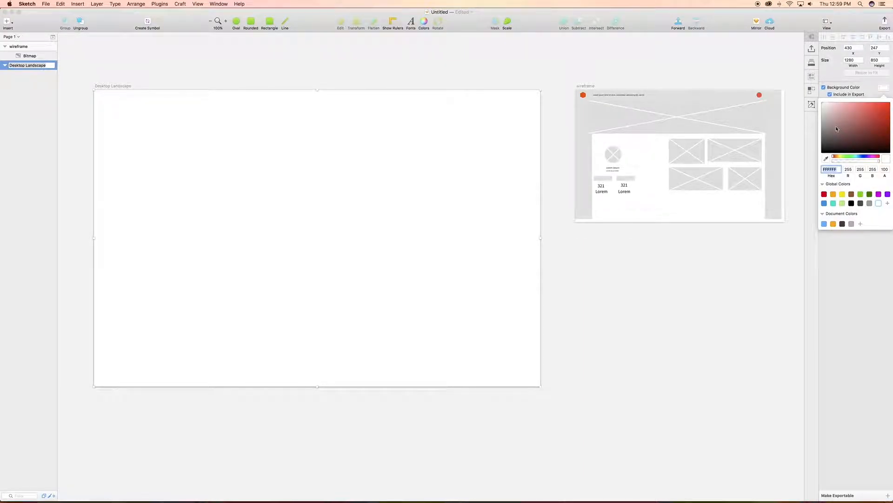
pyautogui.click(834, 223)
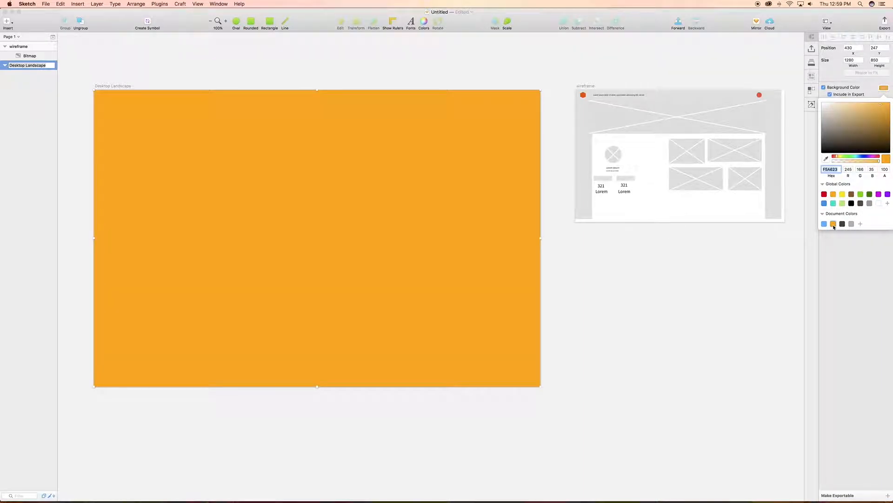
pyautogui.click(560, 162)
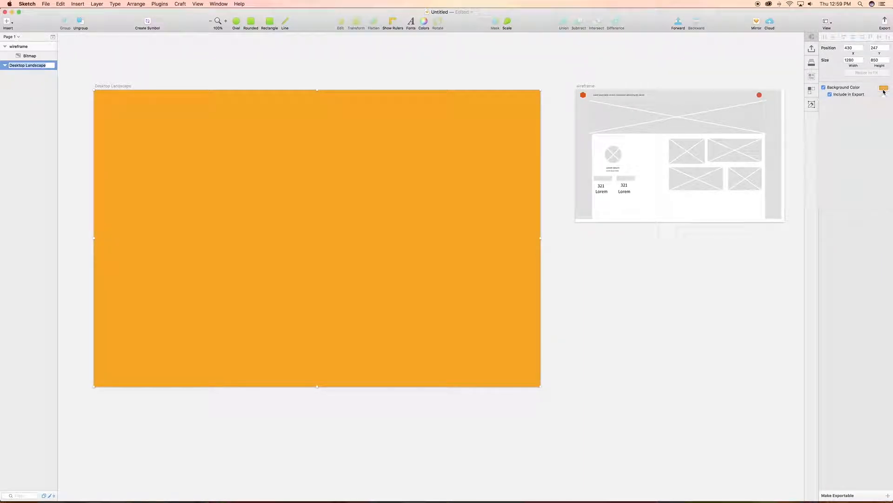
# - Draw a borderless rectangle about 1118 × 796 on the orange artboard, filled with the blue document color 68AEFF
pyautogui.hscroll(-2, 296, 58)
pyautogui.hscroll(2, 296, 57)
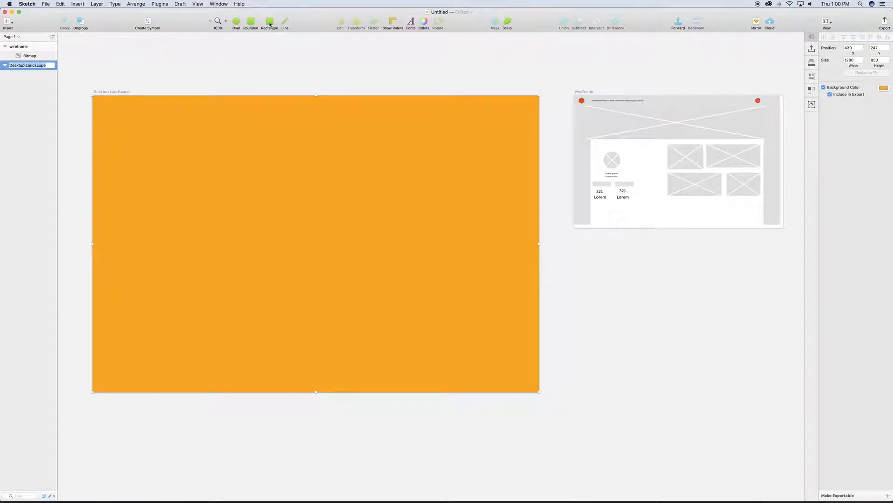
pyautogui.click(269, 25)
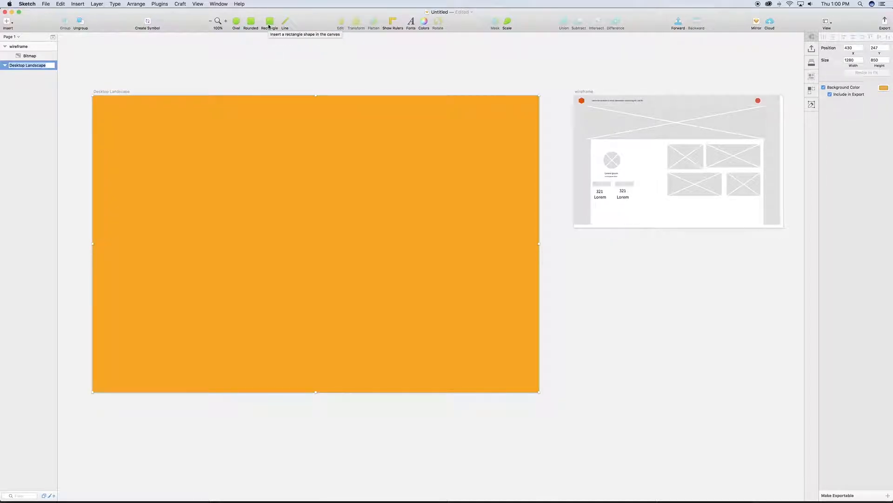
pyautogui.moveTo(118, 99); pyautogui.dragTo(508, 377)
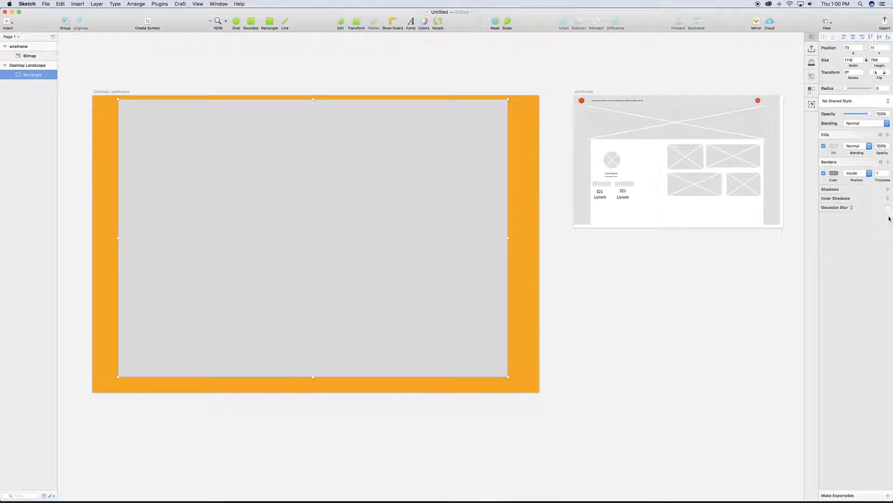
pyautogui.click(824, 173)
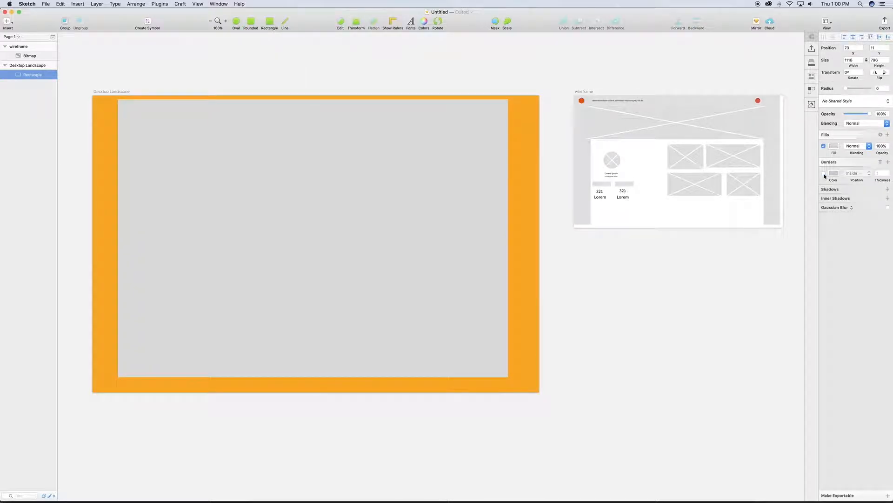
pyautogui.click(834, 147)
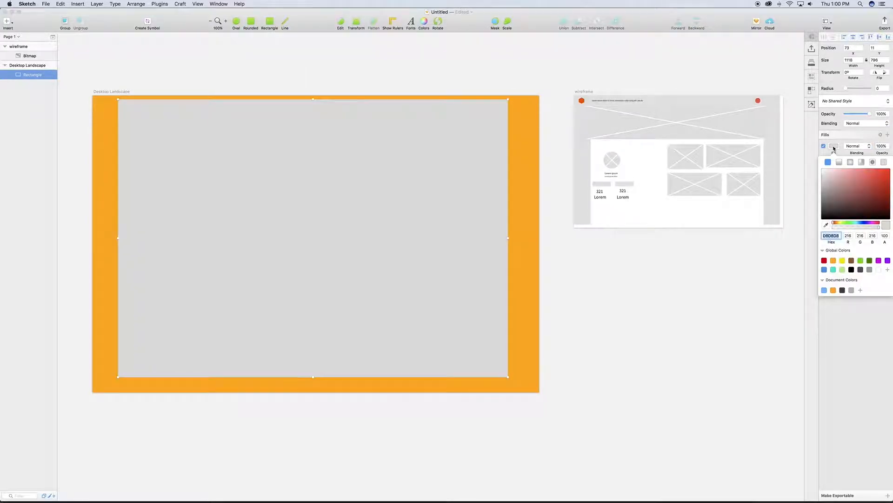
pyautogui.click(825, 290)
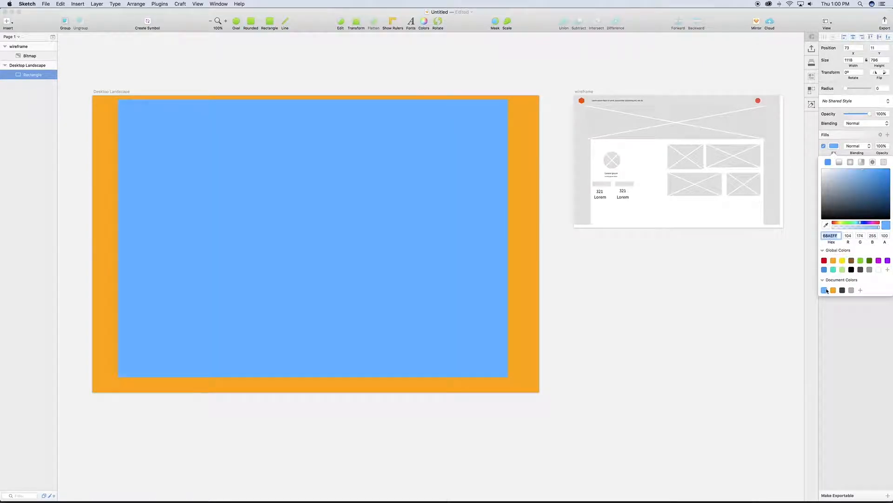
pyautogui.click(834, 147)
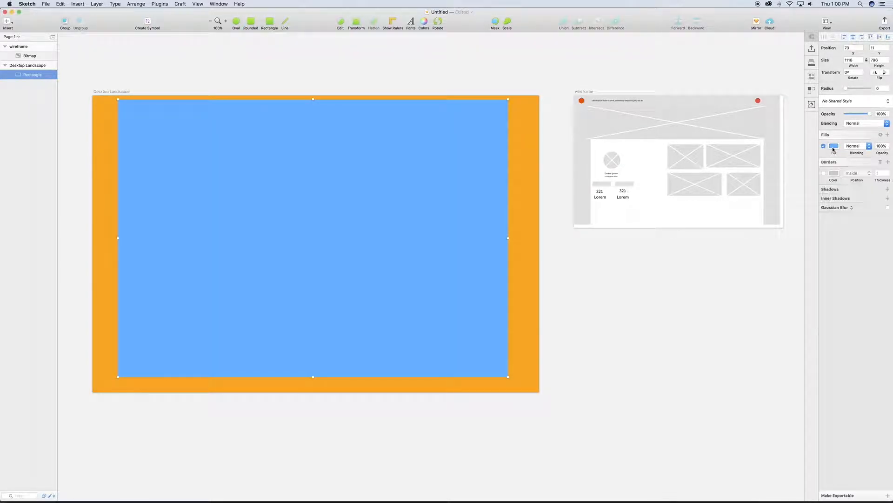
# - Resize the blue rectangle to 1160 × 750 and center it horizontally and vertically on the artboard
pyautogui.click(847, 60)
pyautogui.write('1160')
pyautogui.press('Return')
pyautogui.click(877, 60)
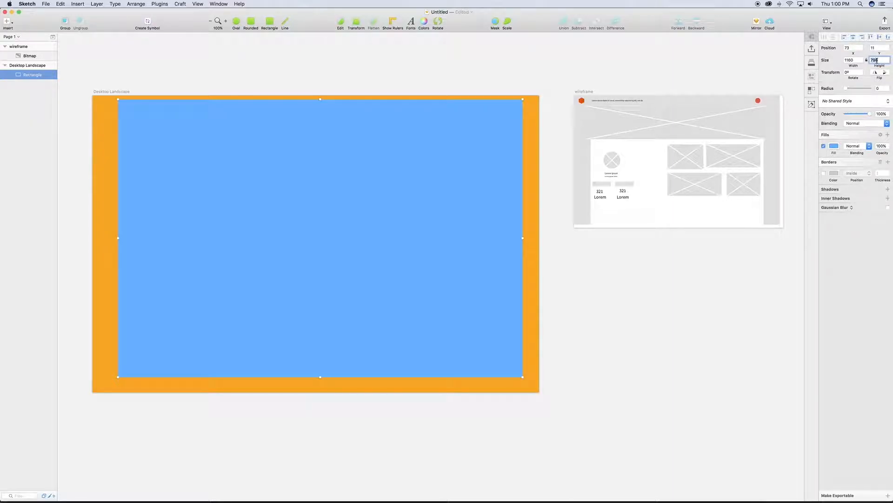
pyautogui.write('750')
pyautogui.press('Return')
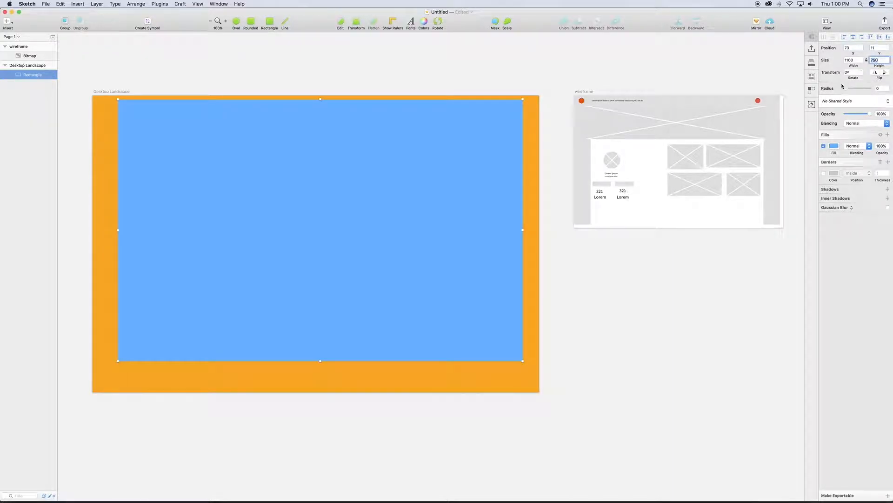
pyautogui.click(854, 37)
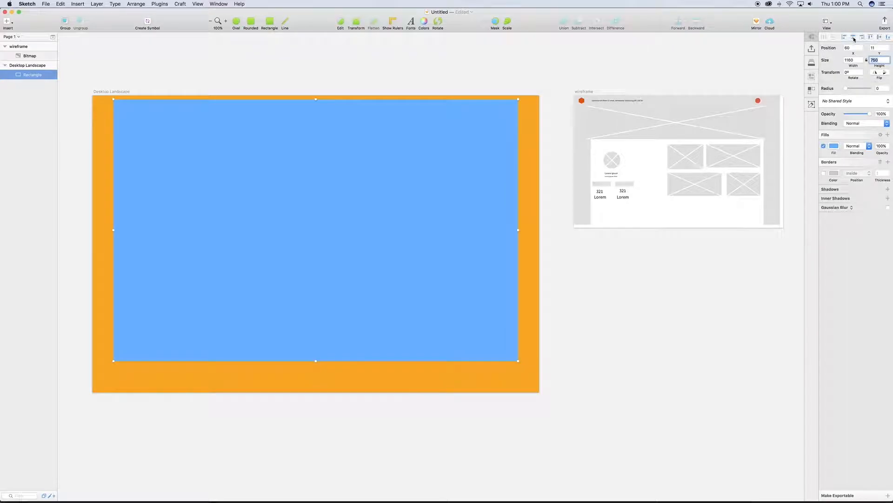
pyautogui.click(879, 37)
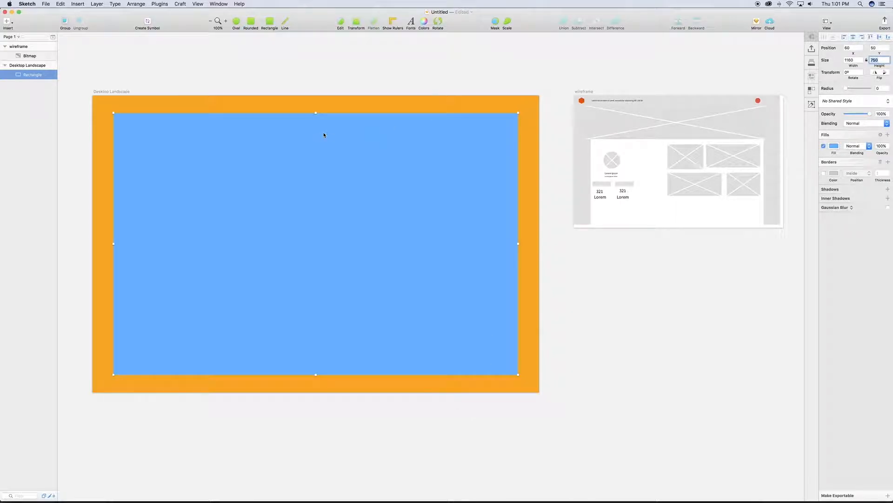
# - Round only the two upper corners of the blue rectangle with a radius of 10
pyautogui.click(341, 25)
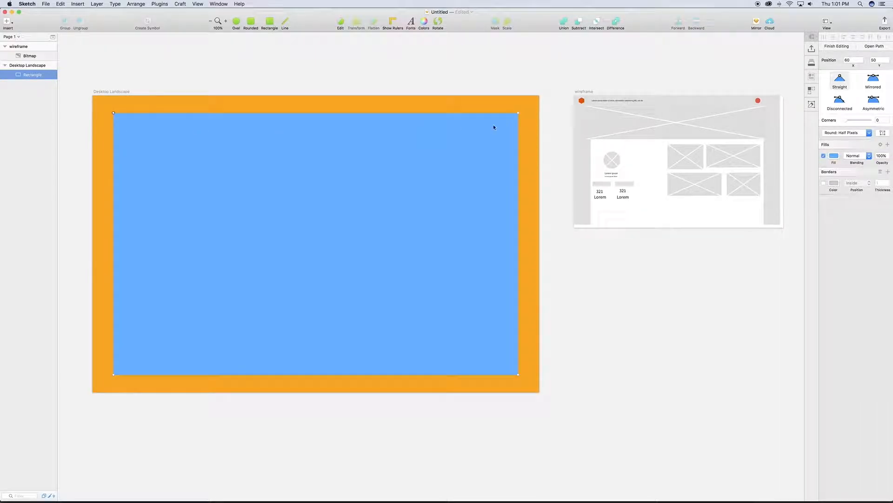
pyautogui.keyDown('shift'); pyautogui.click(519, 113); pyautogui.keyUp('shift')
pyautogui.click(829, 121)
pyautogui.moveTo(829, 120); pyautogui.dragTo(833, 122)
pyautogui.click(880, 120)
pyautogui.press('BackSpace')
pyautogui.press('Return')
pyautogui.click(500, 271)
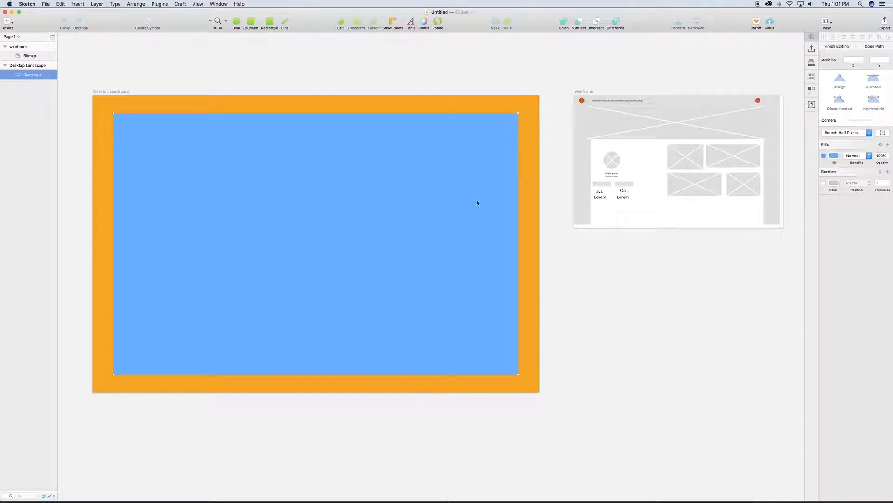
pyautogui.press('Escape')
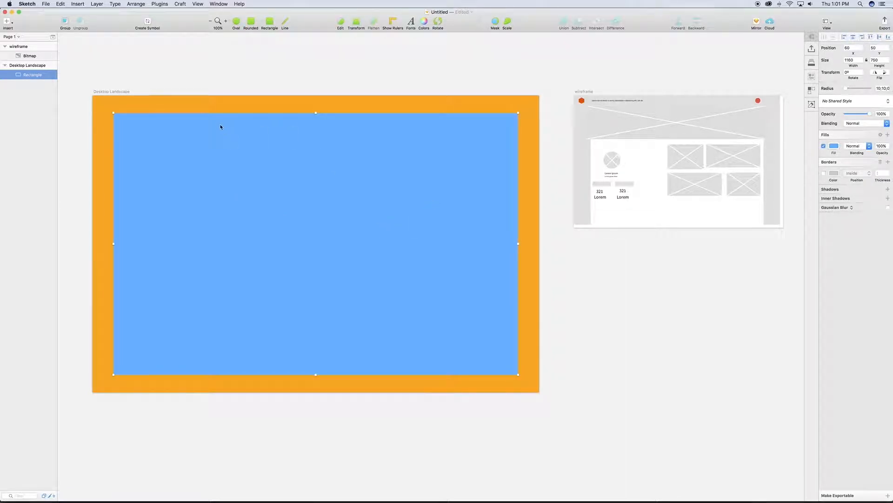
# - Draw a borderless white rectangle about 917 × 750 over the middle of the blue rectangle
pyautogui.click(269, 22)
pyautogui.moveTo(160, 111); pyautogui.dragTo(478, 374)
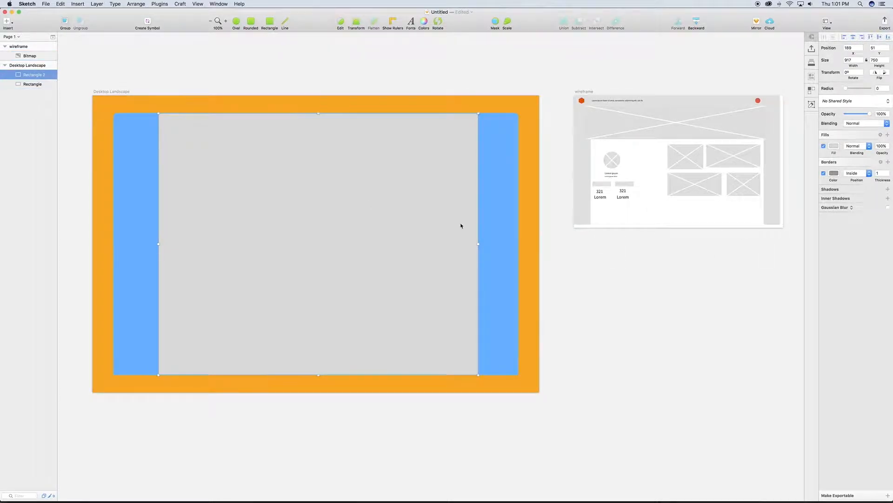
pyautogui.click(824, 173)
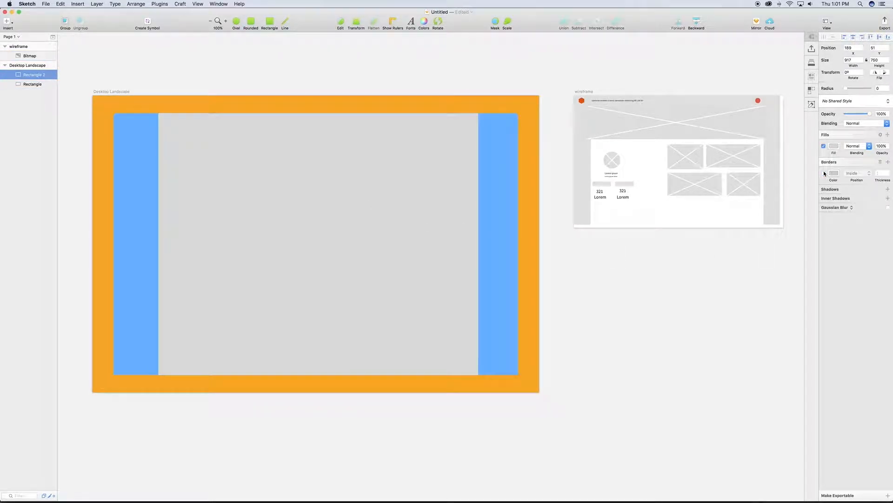
pyautogui.click(833, 147)
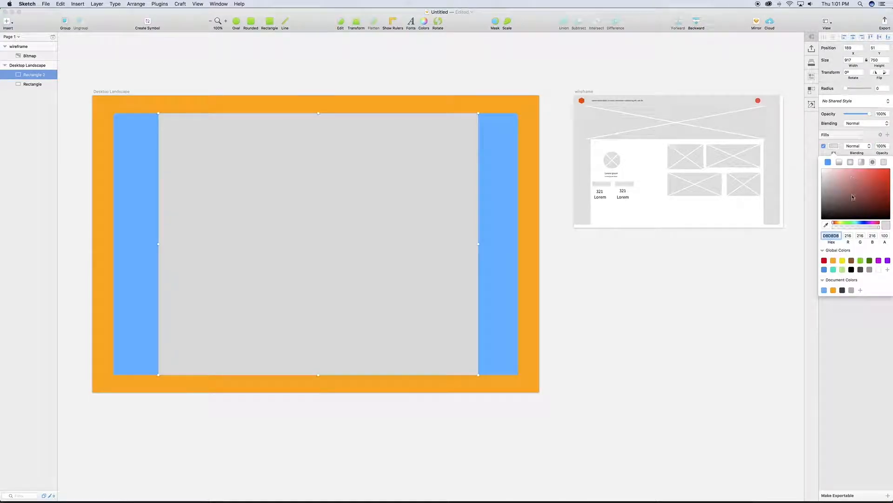
pyautogui.click(879, 270)
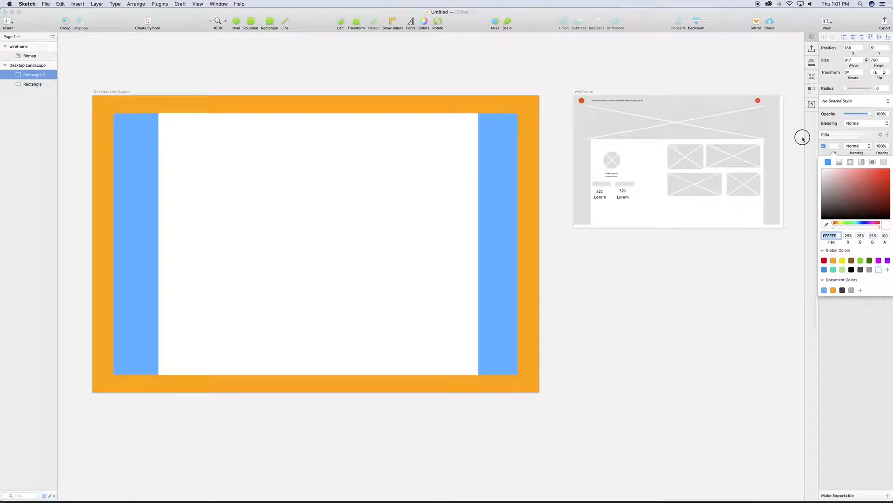
pyautogui.click(835, 148)
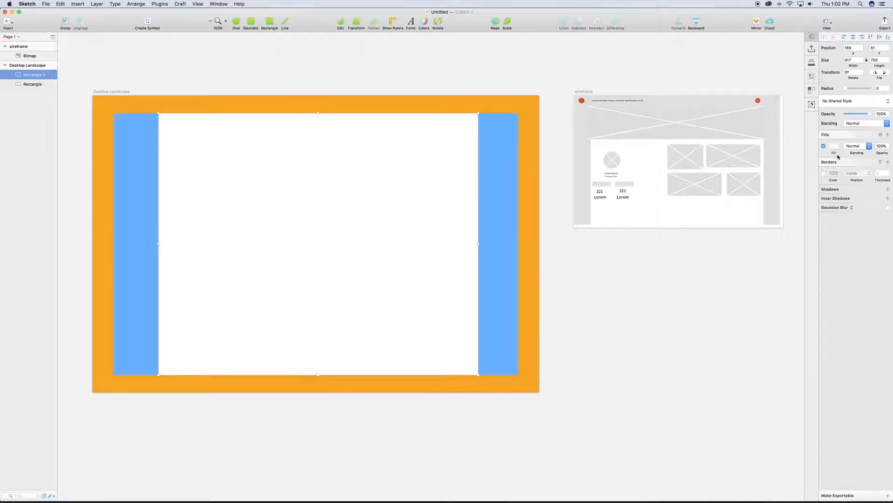
# - Set the white rectangle's width to 960 and center it horizontally and vertically on the artboard
pyautogui.click(851, 60)
pyautogui.write('960')
pyautogui.click(879, 61)
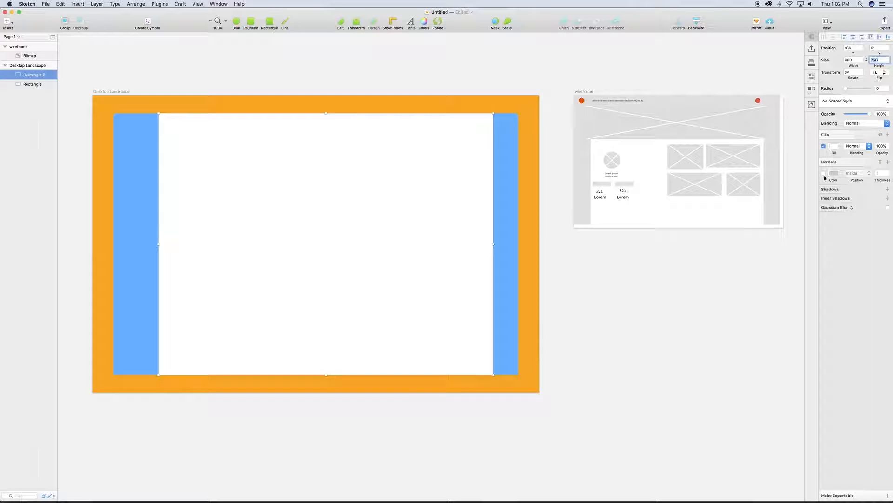
pyautogui.click(853, 37)
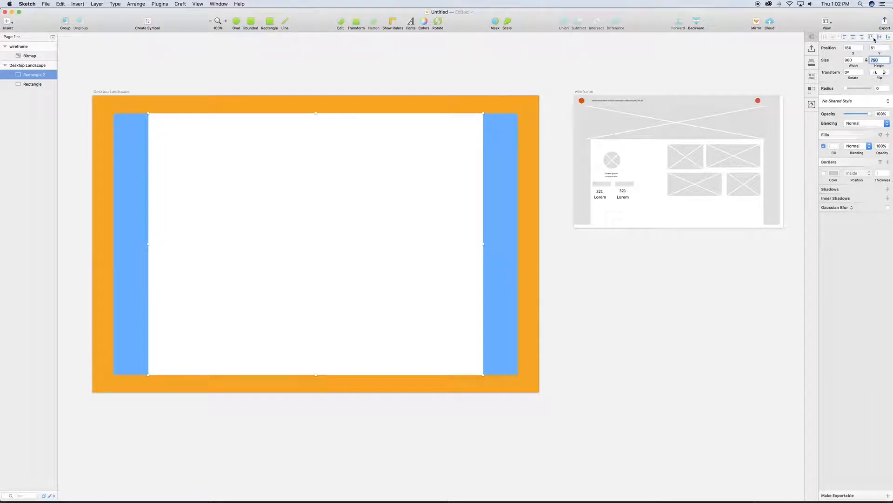
pyautogui.click(880, 37)
pyautogui.click(430, 187)
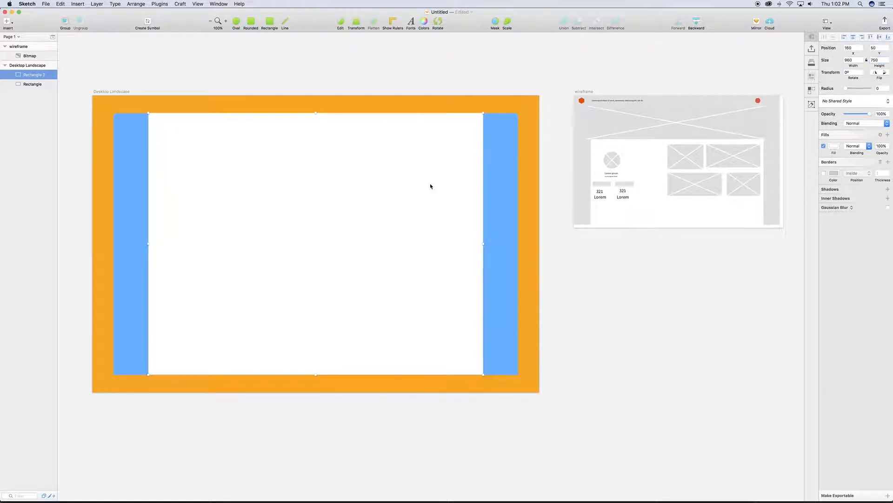
# - Draw a borderless grey rectangle about 1015 × 216 across the upper part of the white area, overlapping both blue sides
pyautogui.hscroll(-3, 430, 186)
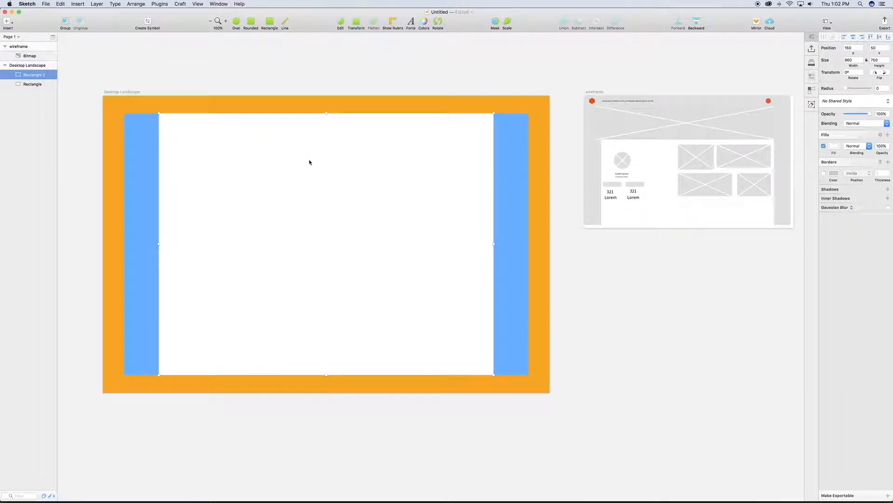
pyautogui.click(271, 26)
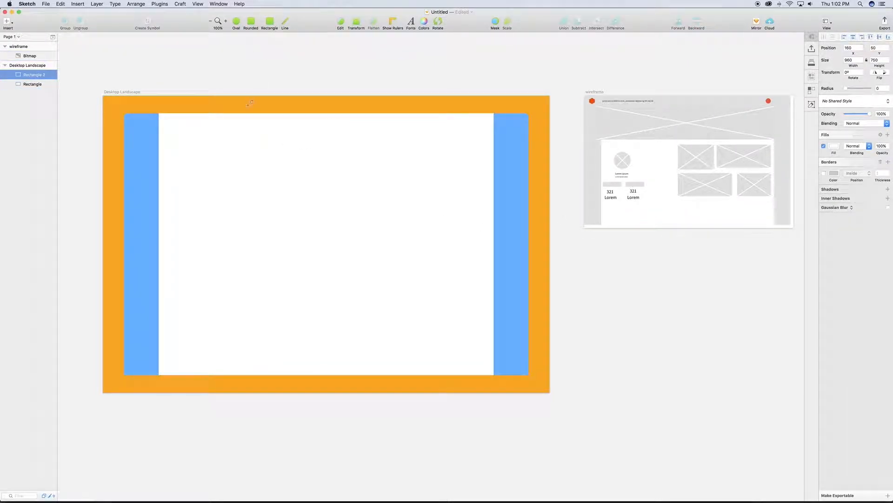
pyautogui.moveTo(148, 134); pyautogui.dragTo(500, 210)
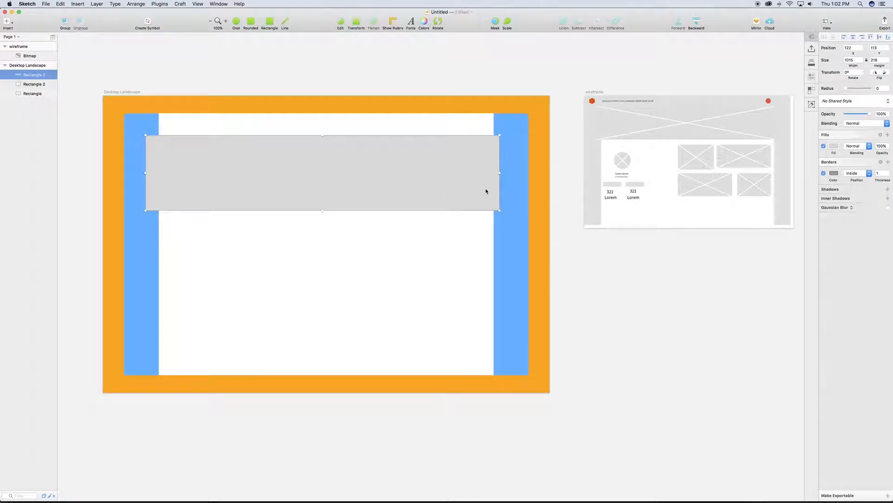
pyautogui.click(824, 174)
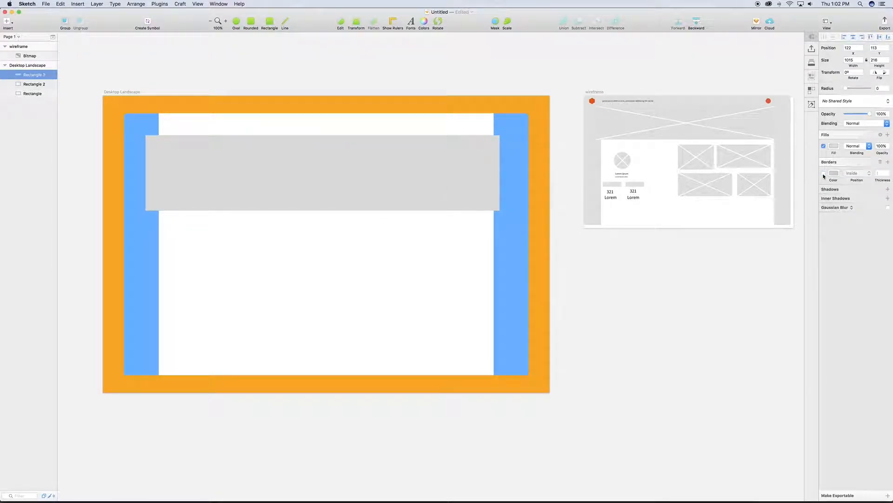
pyautogui.click(835, 146)
pyautogui.click(835, 147)
# - Resize the grey rectangle to 980 × 300 and center it horizontally on the artboard
pyautogui.click(846, 62)
pyautogui.write('980')
pyautogui.click(873, 62)
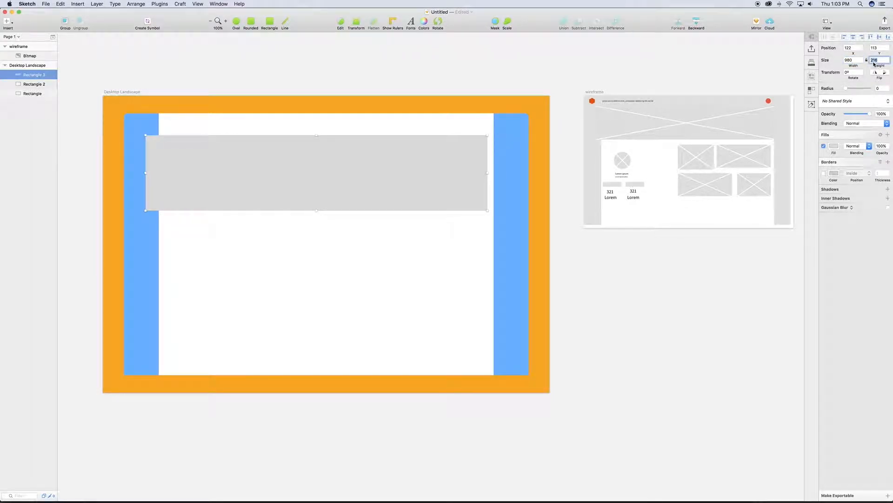
pyautogui.write('300')
pyautogui.press('Return')
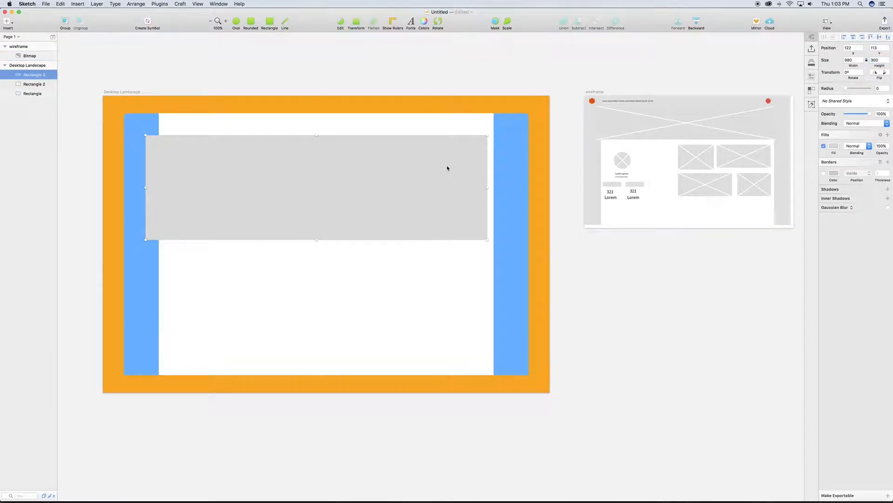
pyautogui.click(854, 38)
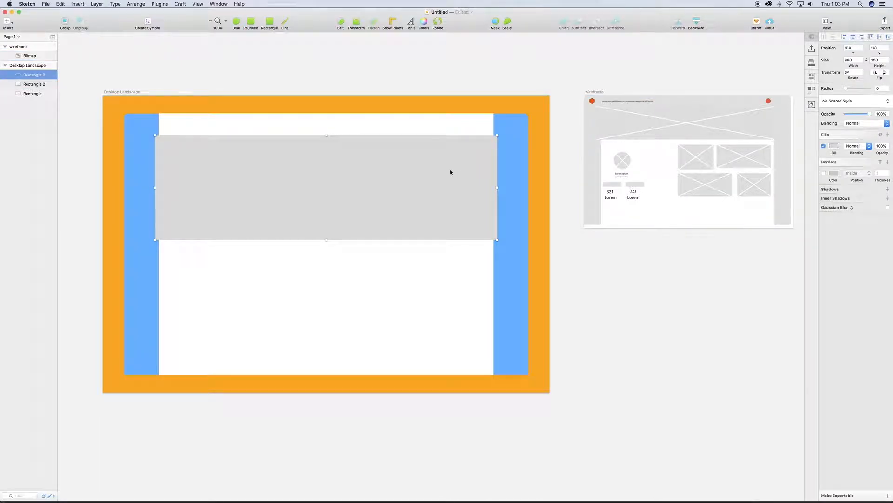
# - Move the grey rectangle up to the upper edge of the white and blue rectangles
pyautogui.hotkey('shift', 'Up')
pyautogui.hotkey('shift', 'Up')
pyautogui.hotkey('shift', 'Up')
pyautogui.hotkey('shift', 'Up')
pyautogui.hotkey('shift', 'Up')
pyautogui.hotkey('shift', 'Up')
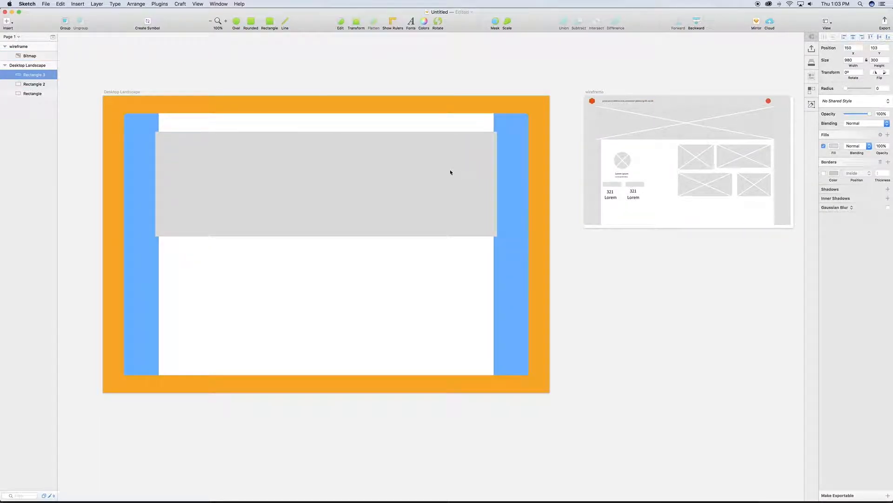
pyautogui.press('Up')
pyautogui.press('Up')
pyautogui.press('Up')
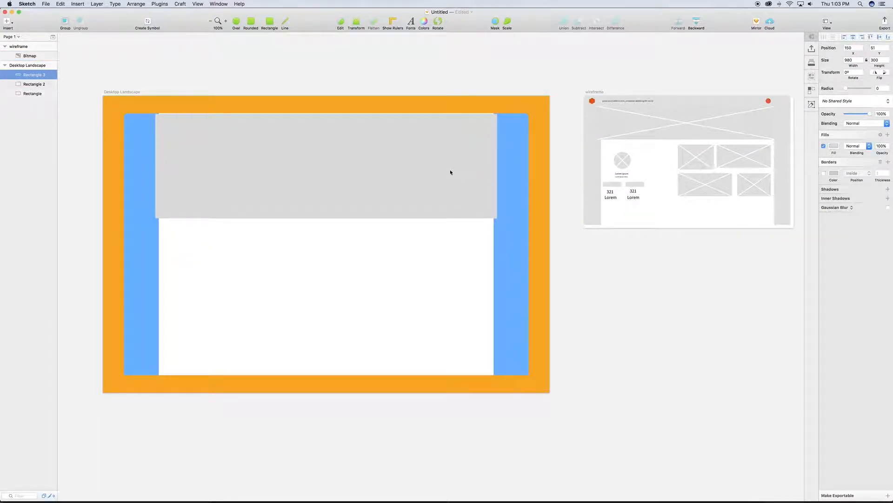
pyautogui.hotkey('shift', 'Down')
pyautogui.hotkey('shift', 'Down')
pyautogui.hotkey('shift', 'Down')
pyautogui.hotkey('shift', 'Down')
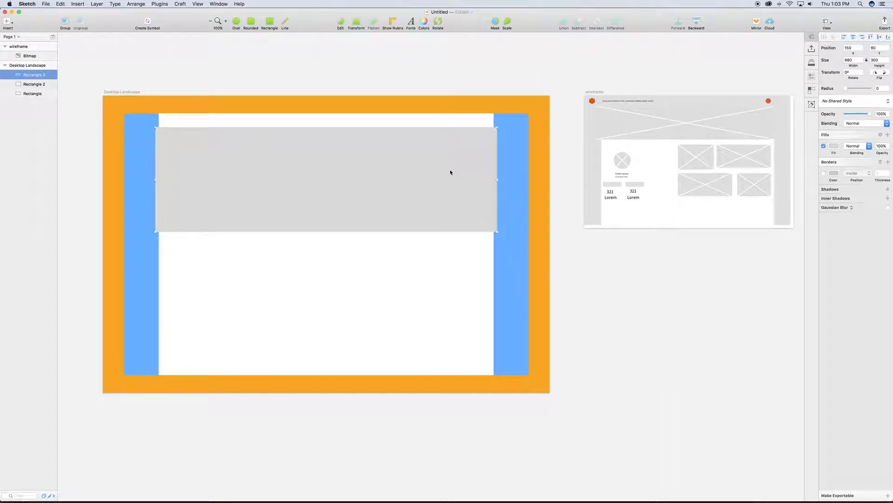
pyautogui.hotkey('shift', 'Up')
pyautogui.hotkey('shift', 'Up')
pyautogui.hotkey('shift', 'Up')
pyautogui.hotkey('shift', 'Up')
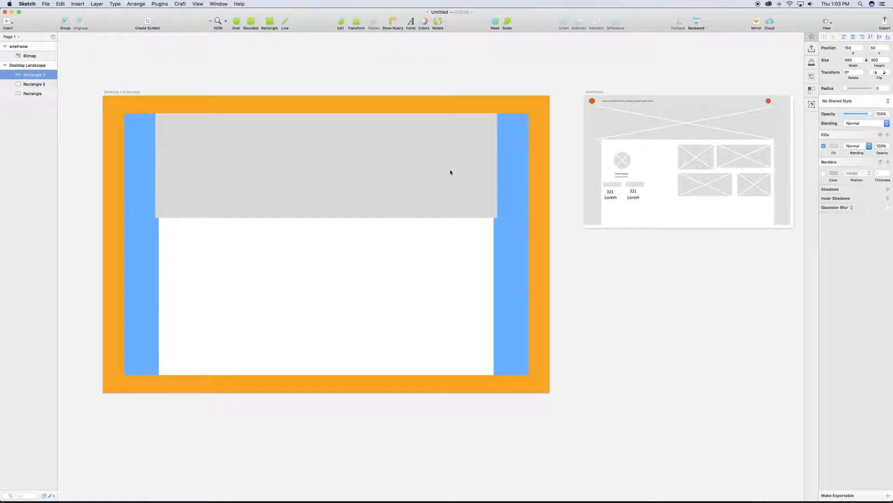
# - Move the grey rectangle down to Y 115, leaving a white strip above it
pyautogui.hotkey('shift', 'Down')
pyautogui.hotkey('shift', 'Down')
pyautogui.hotkey('shift', 'Down')
pyautogui.hotkey('shift', 'Down')
pyautogui.hotkey('shift', 'Down')
pyautogui.hotkey('shift', 'Down')
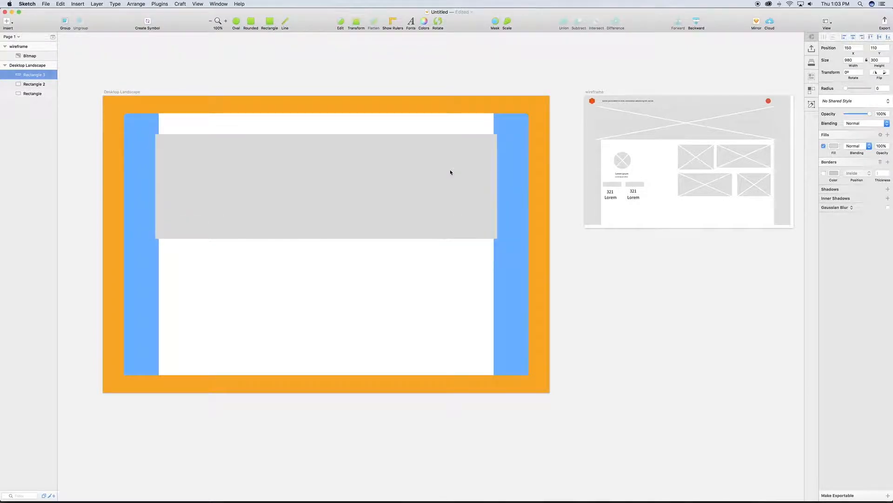
pyautogui.press('Down')
pyautogui.press('Down')
pyautogui.press('Down')
pyautogui.press('Down')
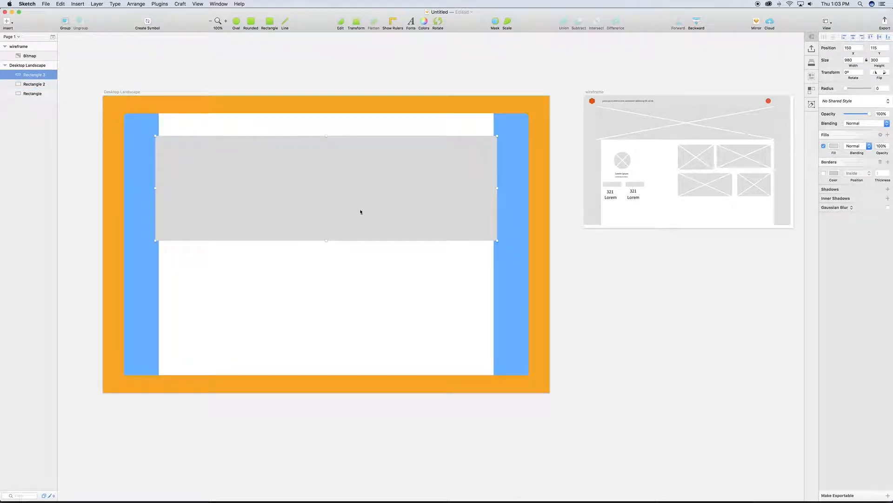
# - Copy the pin icon from Core Icons in Material Design Icons.sketch and paste it into the Desktop Landscape artboard of the Untitled document
pyautogui.hotkey('ctrl', 'Up')
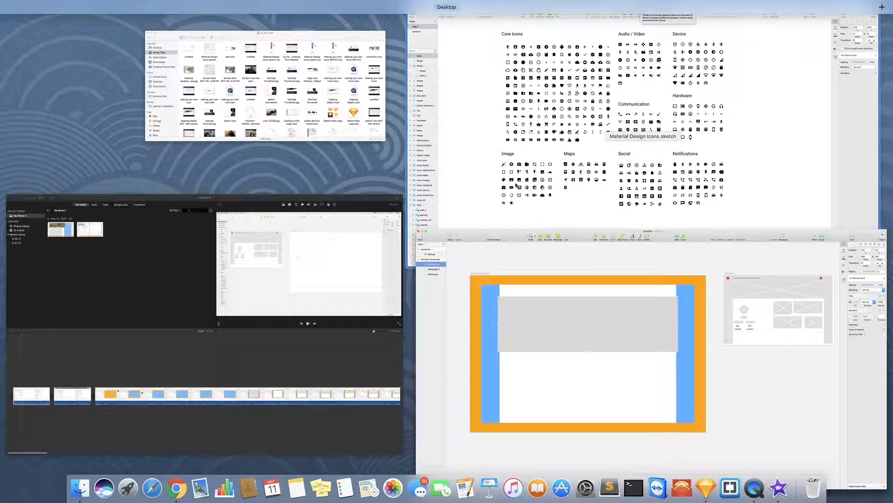
pyautogui.click(517, 184)
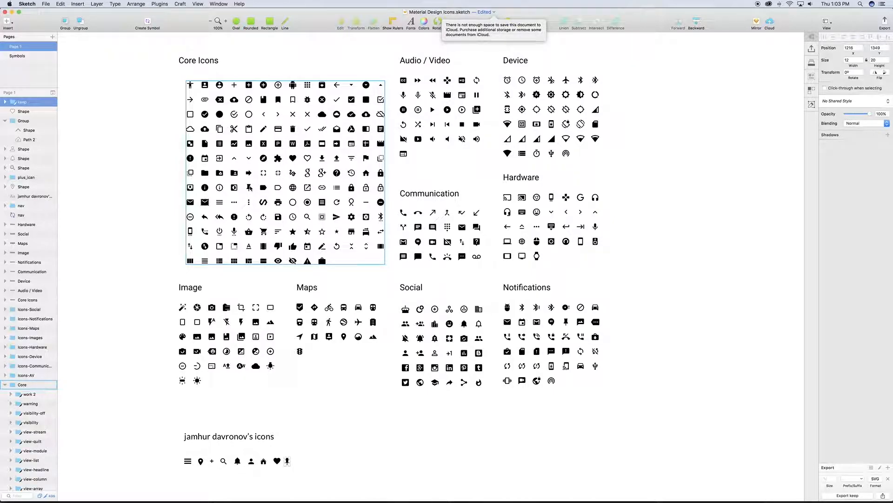
pyautogui.click(250, 188)
pyautogui.doubleClick(250, 188)
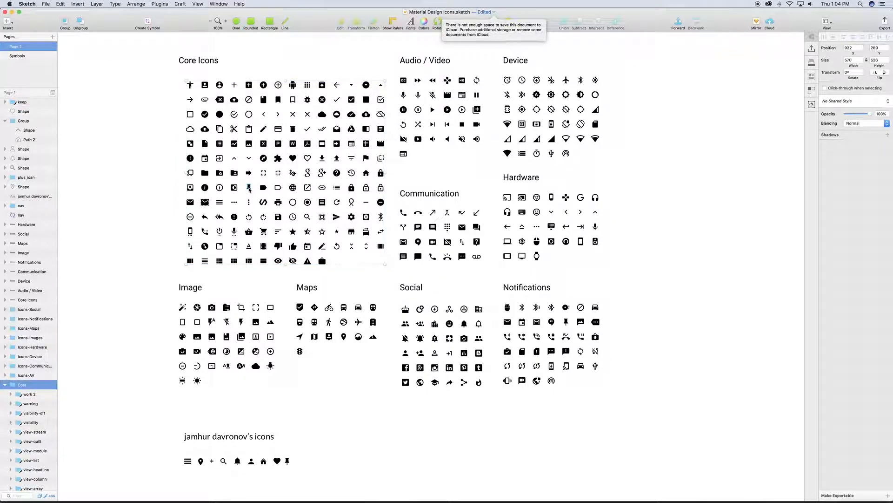
pyautogui.hotkey('ctrl', 'Up')
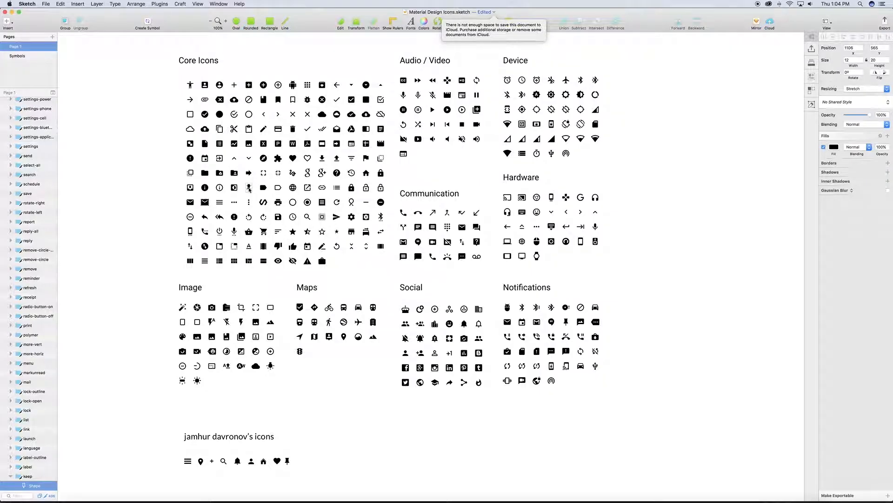
pyautogui.click(467, 120)
pyautogui.press('cmd+v')
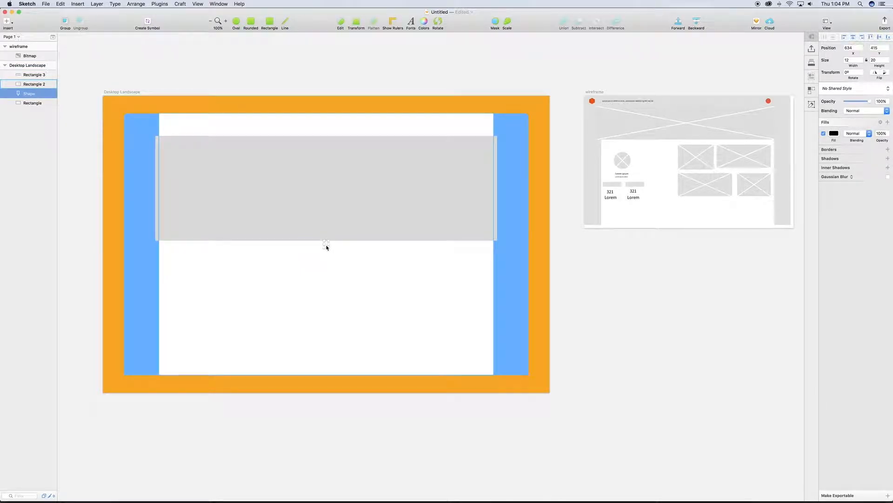
# - Align the pin icon to the artboard's upper-left corner, and nudge it onto the blue rectangle at X 90, Y 79
pyautogui.click(844, 38)
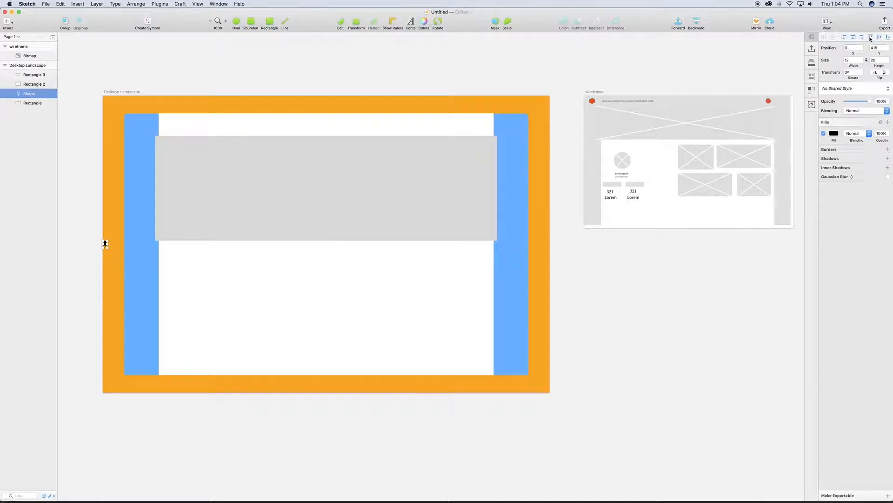
pyautogui.click(871, 39)
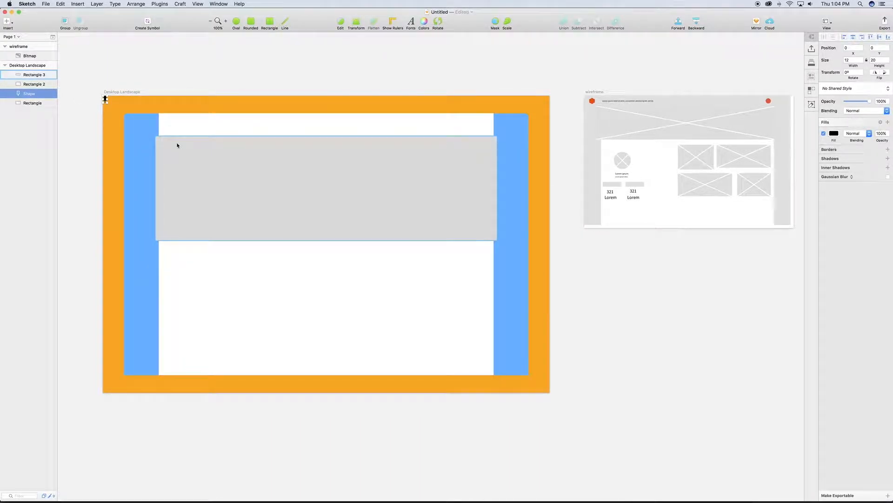
pyautogui.hotkey('shift', 'Right')
pyautogui.hotkey('shift', 'Down')
pyautogui.hotkey('shift', 'Right')
pyautogui.hotkey('shift', 'Down')
pyautogui.hotkey('shift', 'Down')
pyautogui.hotkey('shift', 'Right')
pyautogui.hotkey('shift', 'Right')
pyautogui.hotkey('shift', 'Right')
pyautogui.hotkey('shift', 'Down')
pyautogui.hotkey('shift', 'Down')
pyautogui.hotkey('shift', 'Down')
pyautogui.hotkey('shift', 'Right')
pyautogui.hotkey('shift', 'Right')
pyautogui.hotkey('shift', 'Right')
pyautogui.hotkey('shift', 'Down')
pyautogui.hotkey('shift', 'Down')
pyautogui.hotkey('shift', 'Right')
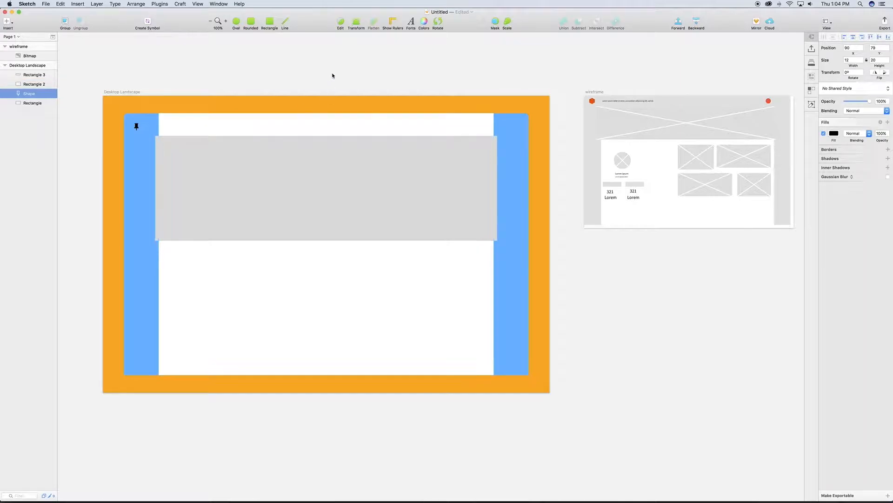
# - Draw an unfilled circle about 38 × 38 around the pin icon with a white border 2 thick
pyautogui.click(237, 21)
pyautogui.moveTo(130, 119); pyautogui.dragTo(143, 130)
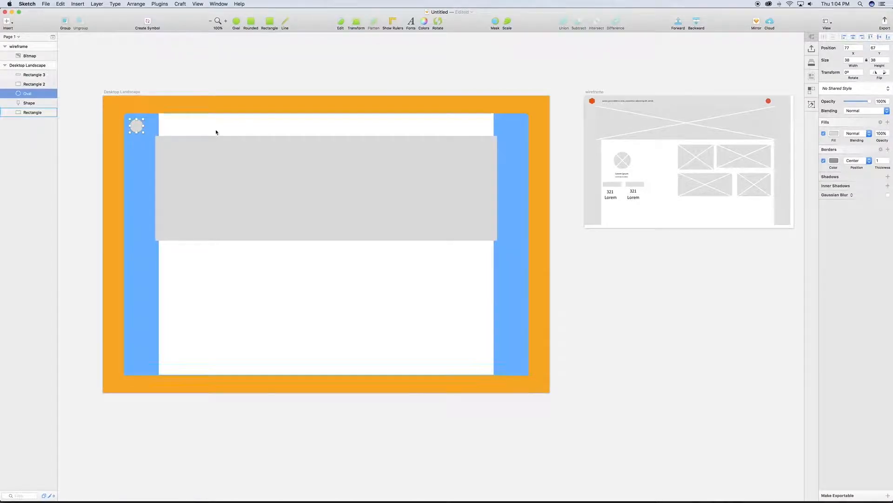
pyautogui.click(823, 134)
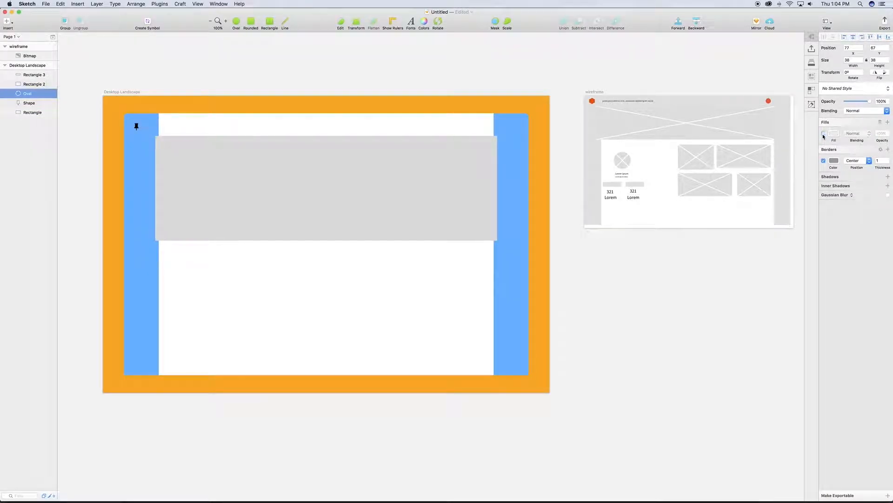
pyautogui.click(833, 161)
pyautogui.moveTo(829, 198); pyautogui.dragTo(800, 145)
pyautogui.click(834, 162)
pyautogui.click(889, 159)
# - Change the pin icon's fill to white, FFFFFF
pyautogui.click(137, 127)
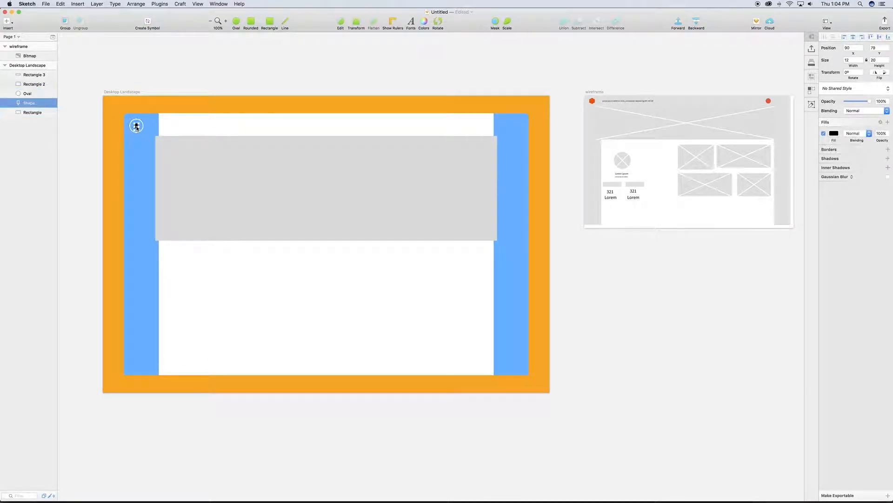
pyautogui.click(833, 134)
pyautogui.click(879, 257)
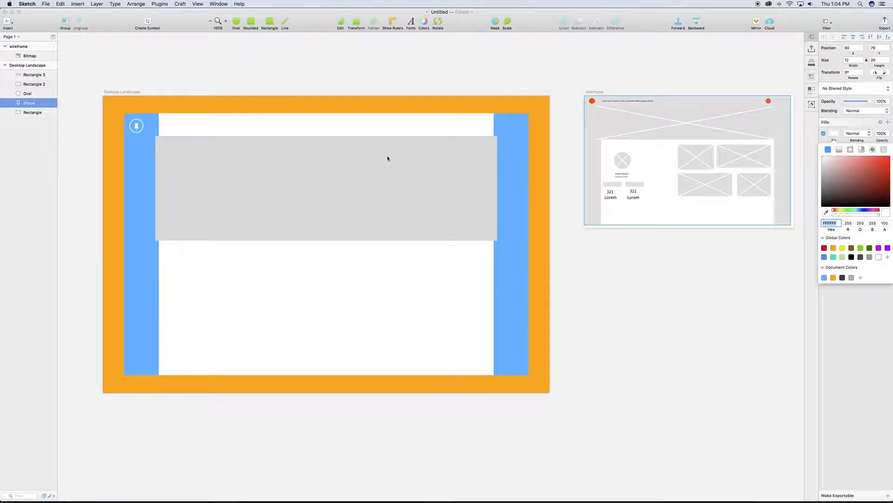
pyautogui.click(145, 130)
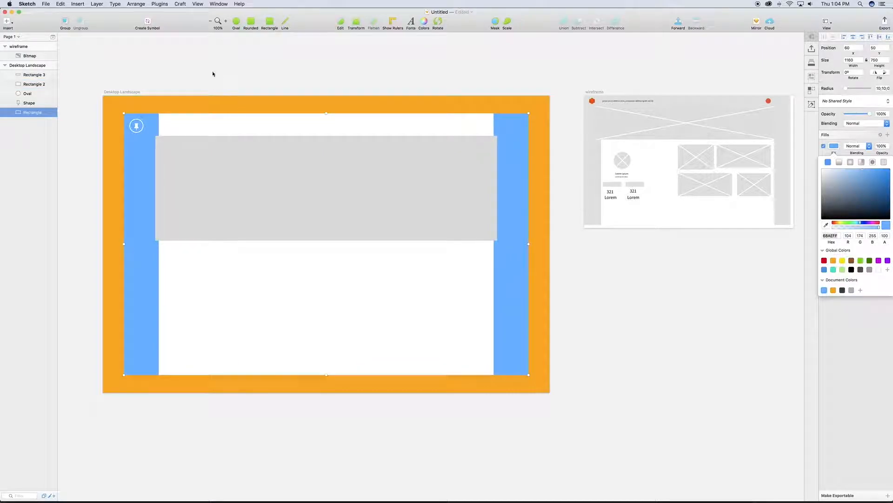
# - Draw a small circle in the white strip near its right end and set its size to 25 × 25
pyautogui.click(236, 27)
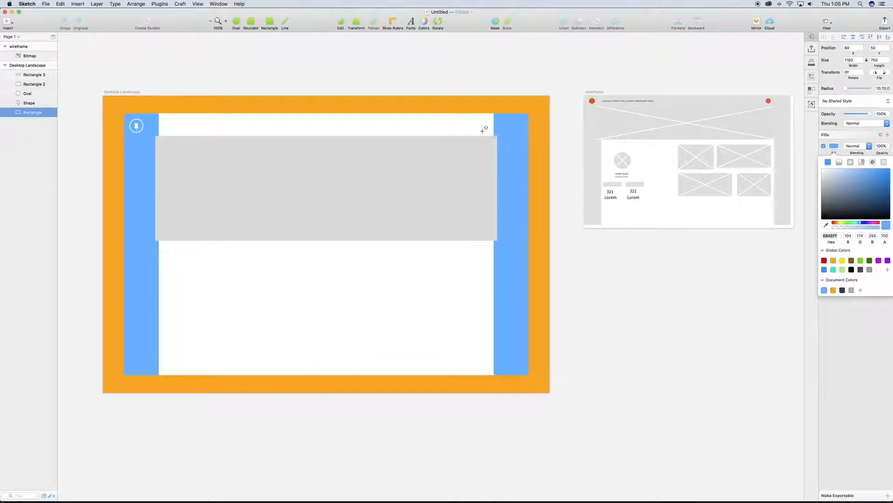
pyautogui.moveTo(478, 121); pyautogui.dragTo(485, 129)
pyautogui.click(849, 60)
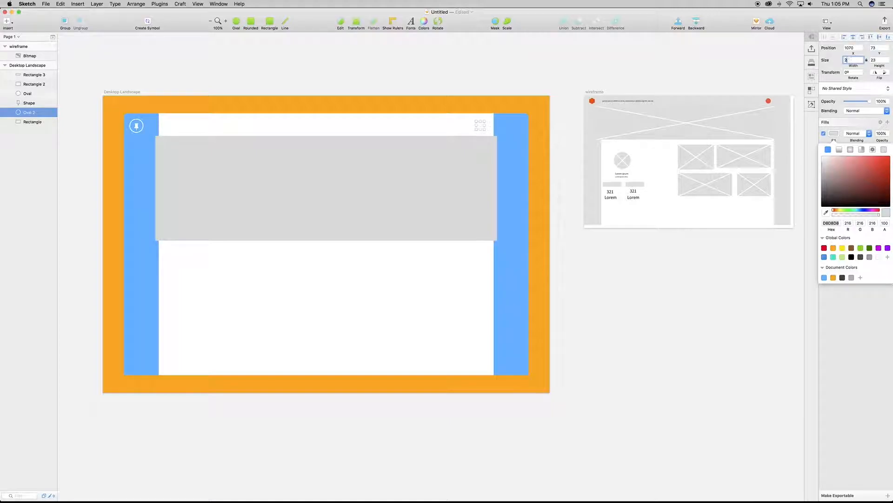
pyautogui.write('25')
pyautogui.press('Return')
# - Fill the small circle with a mid grey and bring its layer above all other layers of the artboard
pyautogui.click(837, 137)
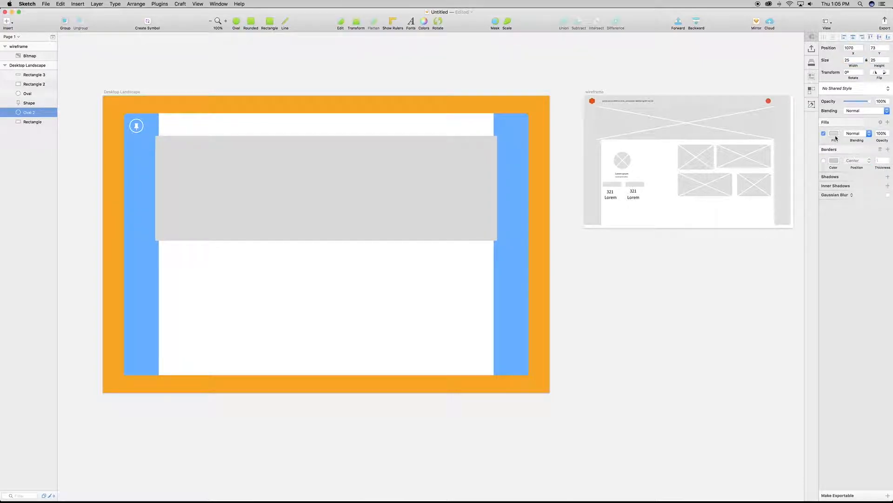
pyautogui.click(835, 134)
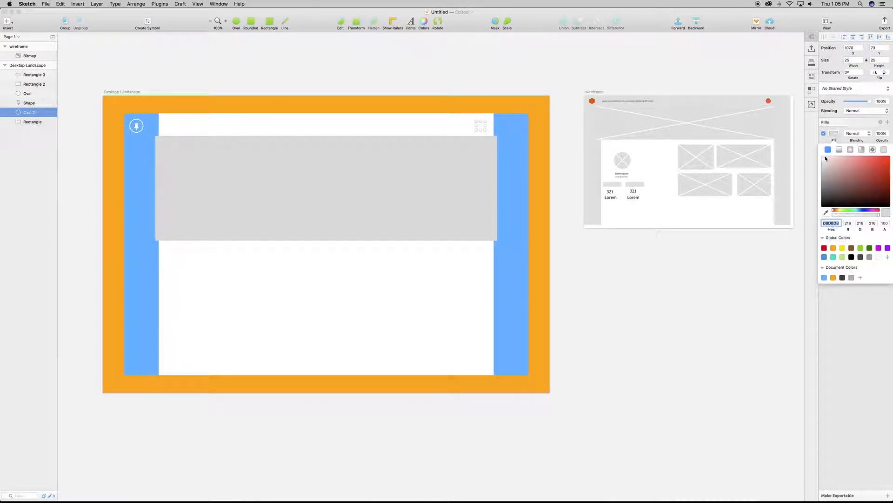
pyautogui.click(825, 178)
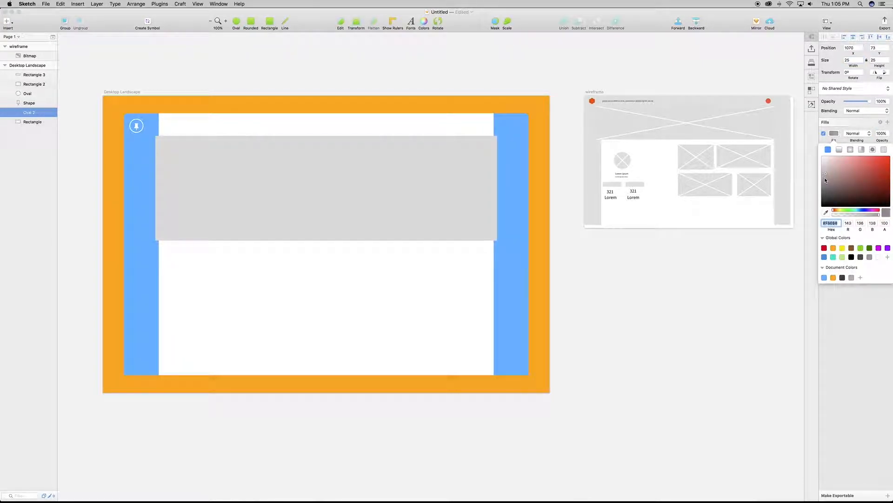
pyautogui.click(834, 135)
pyautogui.moveTo(40, 112); pyautogui.dragTo(38, 73)
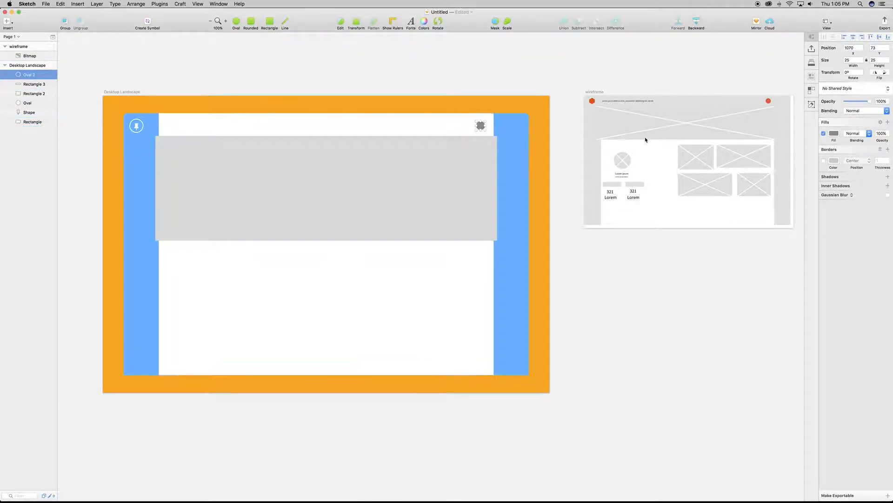
# - Nudge the small circle in the white strip to X 1065, Y 71
pyautogui.click(462, 129)
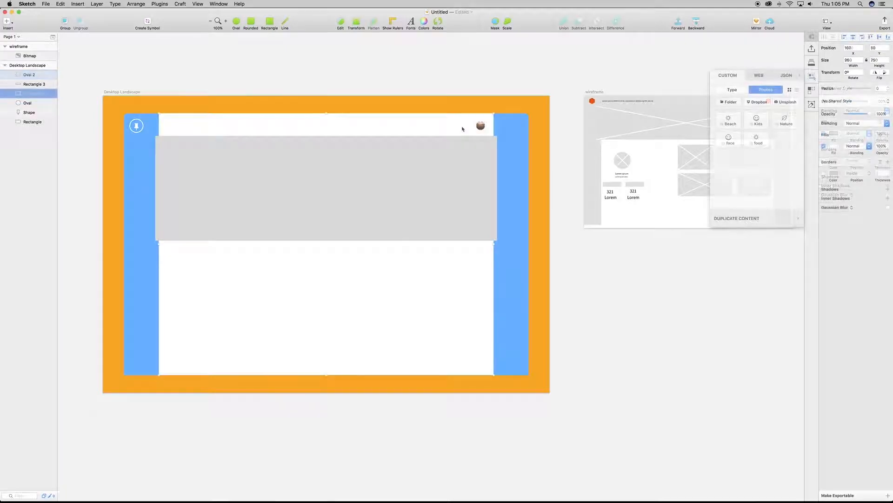
pyautogui.click(480, 126)
pyautogui.press('Up')
pyautogui.press('Up')
pyautogui.press('Right')
pyautogui.press('Right')
pyautogui.press('Right')
pyautogui.press('Right')
pyautogui.press('Right')
pyautogui.press('Right')
pyautogui.press('Right')
pyautogui.press('Right')
pyautogui.press('Right')
pyautogui.press('Right')
pyautogui.press('Right')
pyautogui.press('Right')
pyautogui.press('Right')
pyautogui.press('Right')
pyautogui.press('Right')
pyautogui.press('Right')
pyautogui.press('Right')
pyautogui.press('Right')
pyautogui.press('Right')
pyautogui.press('Right')
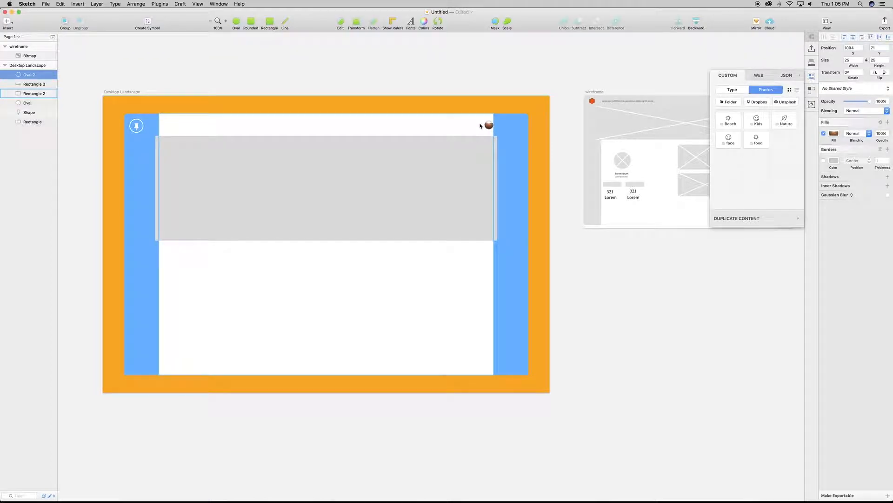
pyautogui.press('Left')
pyautogui.press('Left')
pyautogui.press('Left')
pyautogui.press('Left')
pyautogui.press('Left')
pyautogui.press('Left')
pyautogui.press('Left')
pyautogui.press('Left')
pyautogui.press('Left')
pyautogui.press('Left')
pyautogui.press('Left')
pyautogui.press('Left')
pyautogui.press('Left')
pyautogui.press('Left')
pyautogui.press('Left')
pyautogui.press('Left')
pyautogui.press('Left')
pyautogui.press('Left')
pyautogui.press('Left')
pyautogui.press('Left')
pyautogui.press('Left')
pyautogui.press('Left')
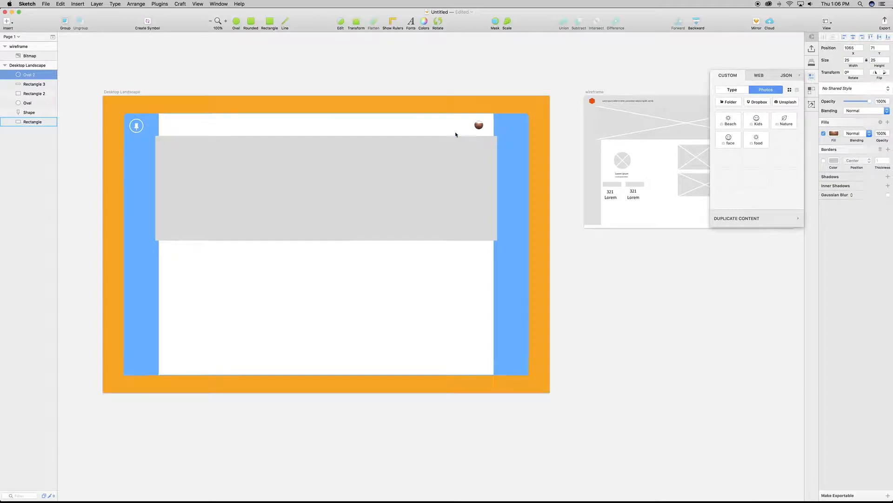
# - Resize the white ring around the pin icon to 25 × 25
pyautogui.click(137, 126)
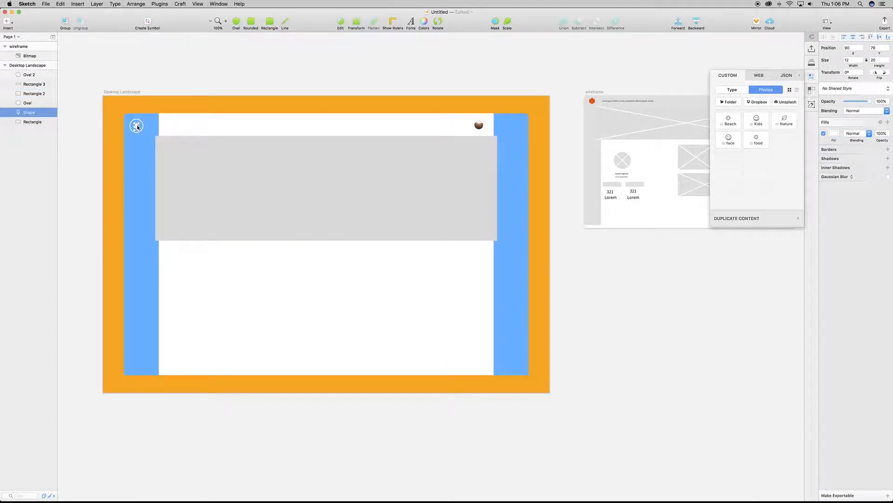
pyautogui.click(143, 127)
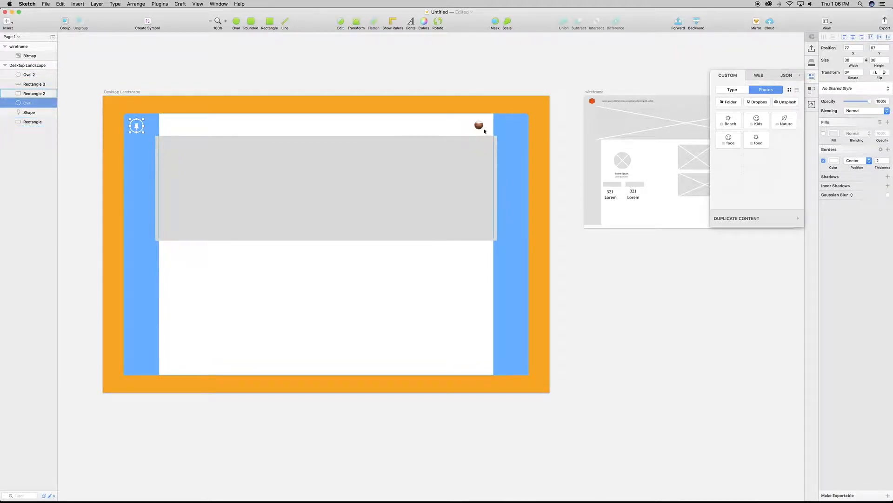
pyautogui.click(853, 59)
pyautogui.write('25')
pyautogui.press('Return')
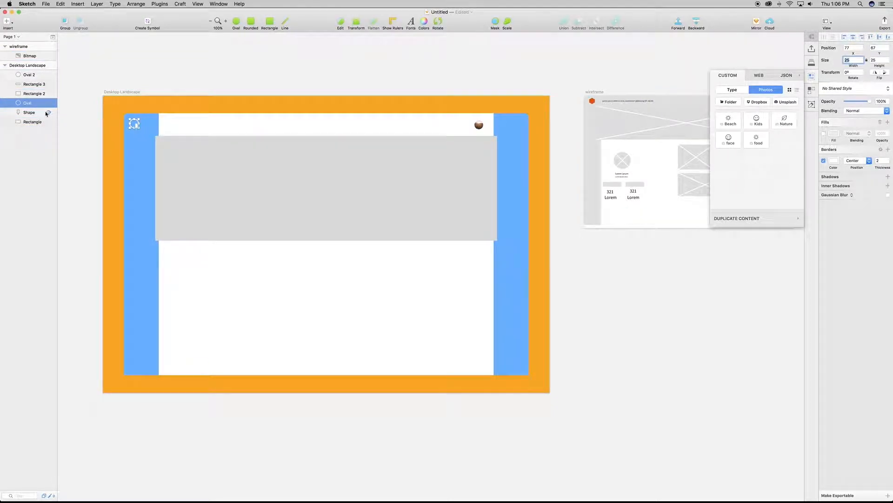
# - Set the pin icon's height to 15 with its proportions locked
pyautogui.click(28, 113)
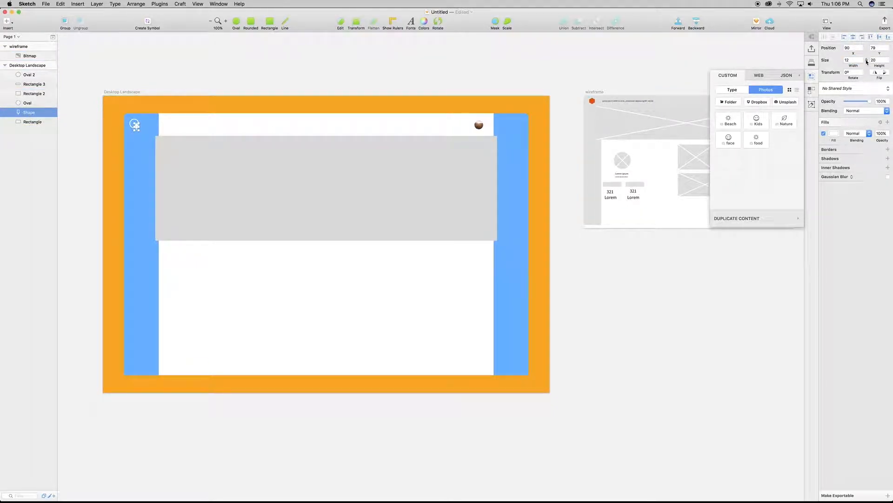
pyautogui.click(877, 60)
pyautogui.write('15')
pyautogui.press('Return')
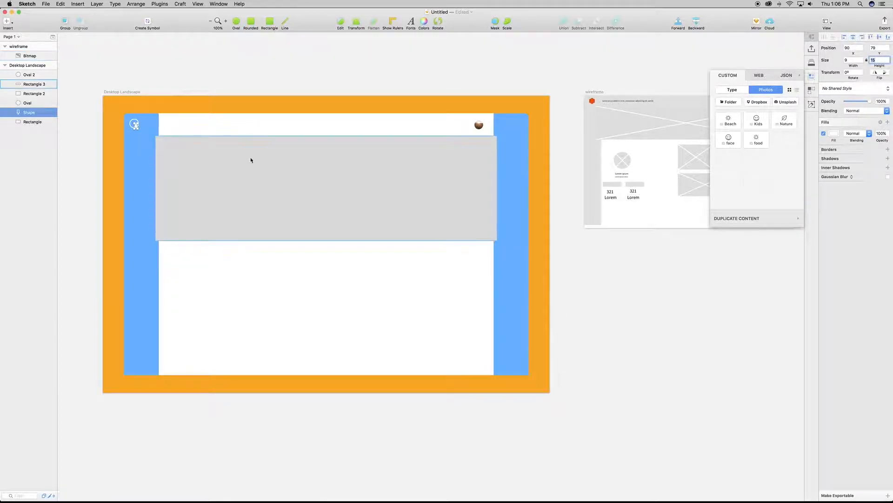
# - Center-align the pin icon and its ring, and group them under the name brand
pyautogui.keyDown('shift'); pyautogui.click(135, 125); pyautogui.keyUp('shift')
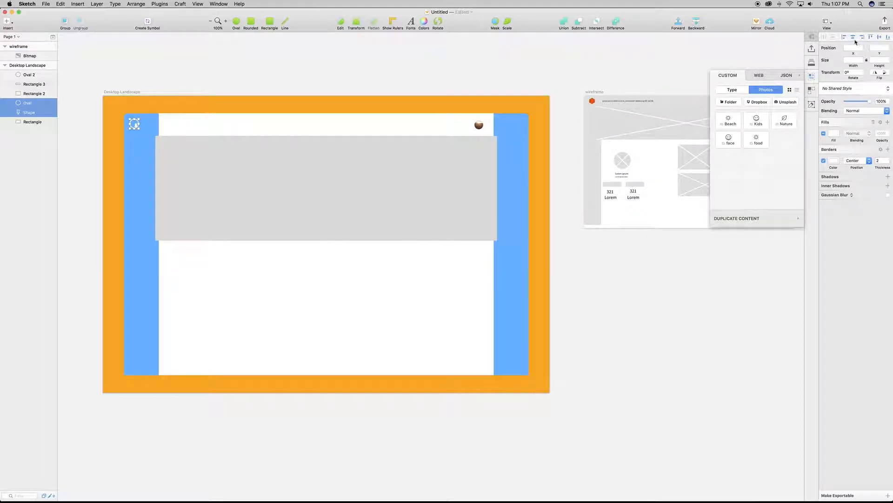
pyautogui.click(880, 36)
pyautogui.press('super+g')
pyautogui.doubleClick(29, 103)
pyautogui.write('brand')
pyautogui.press('Return')
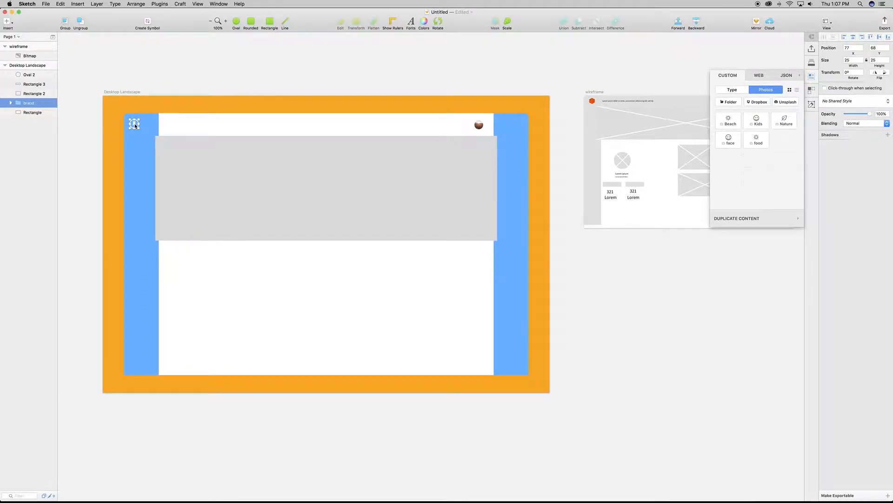
# - Move the brand group near the blue rectangle's left edge at X 66, Y 71, level with the small circle
pyautogui.hotkey('shift', 'Right')
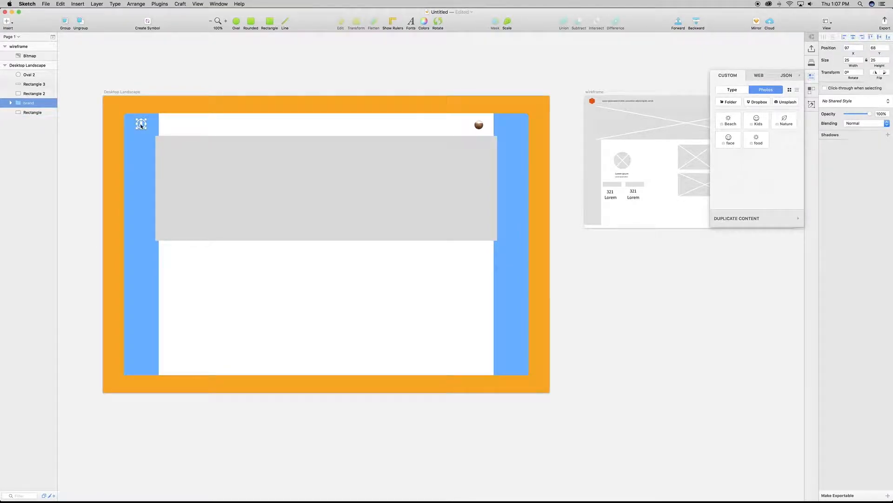
pyautogui.moveTo(141, 126); pyautogui.dragTo(141, 127)
pyautogui.hotkey('shift', 'Left')
pyautogui.hotkey('shift', 'Left')
pyautogui.hotkey('shift', 'Left')
pyautogui.press('Left')
pyautogui.press('Left')
pyautogui.press('Left')
pyautogui.press('Left')
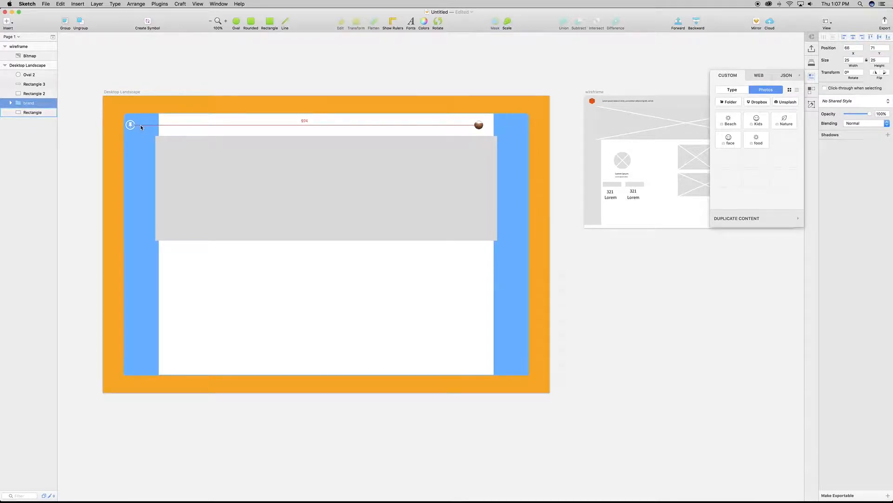
# - Shift the brand group farther from the blue rectangle's left edge to X 80, keeping its vertical position
pyautogui.press('Right')
pyautogui.press('Right')
pyautogui.press('Right')
pyautogui.press('Right')
pyautogui.press('Right')
pyautogui.press('Right')
pyautogui.press('Right')
pyautogui.hotkey('shift', 'Right')
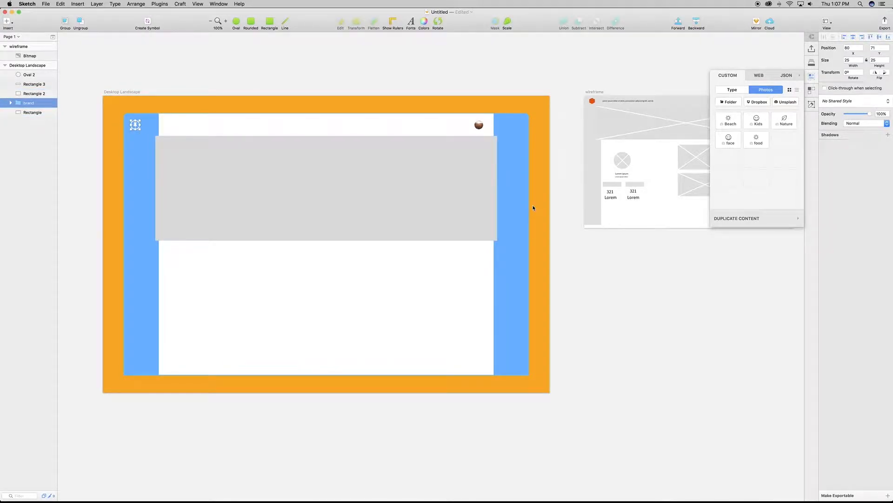
# - Fill the large grey header rectangle with an Unsplash photo from the Nature category
pyautogui.click(446, 200)
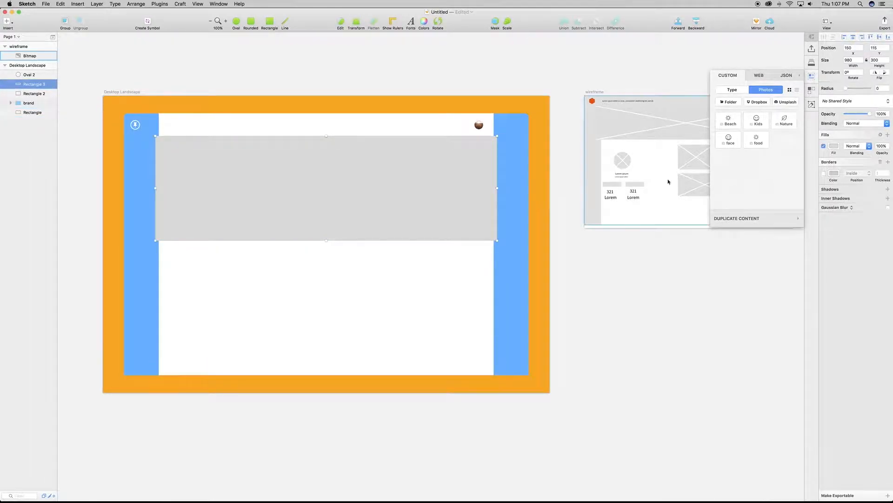
pyautogui.click(786, 120)
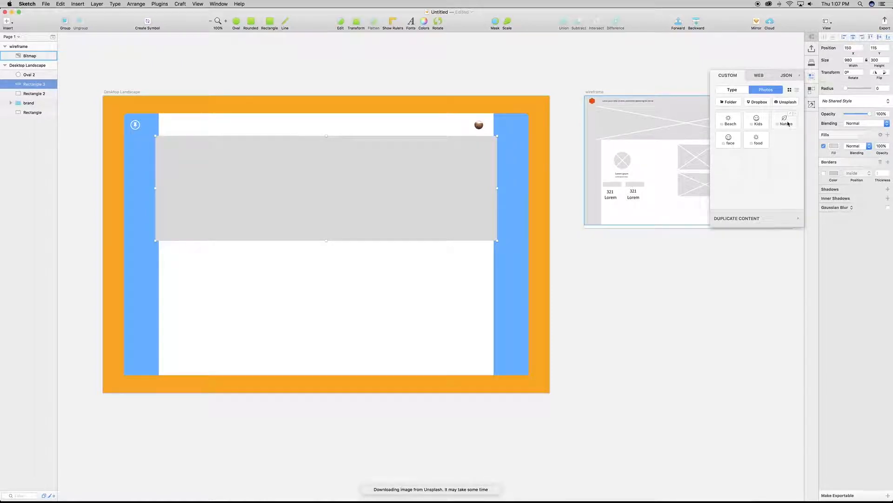
pyautogui.click(782, 122)
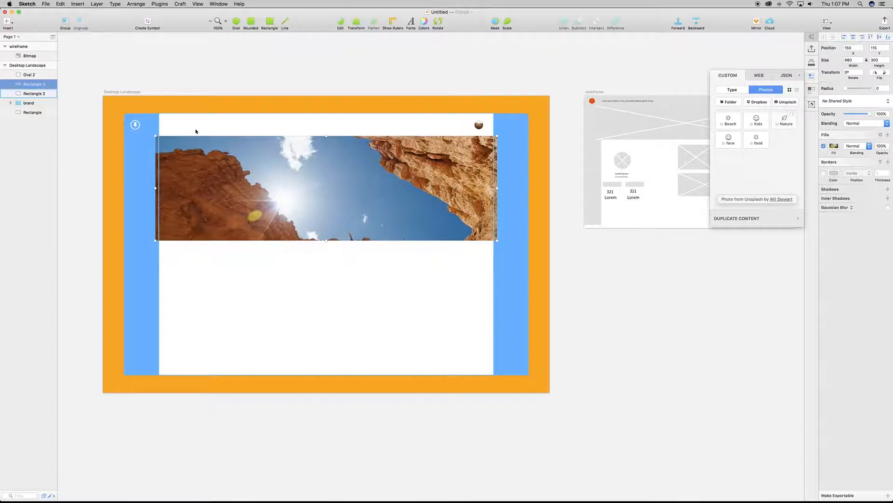
pyautogui.click(9, 24)
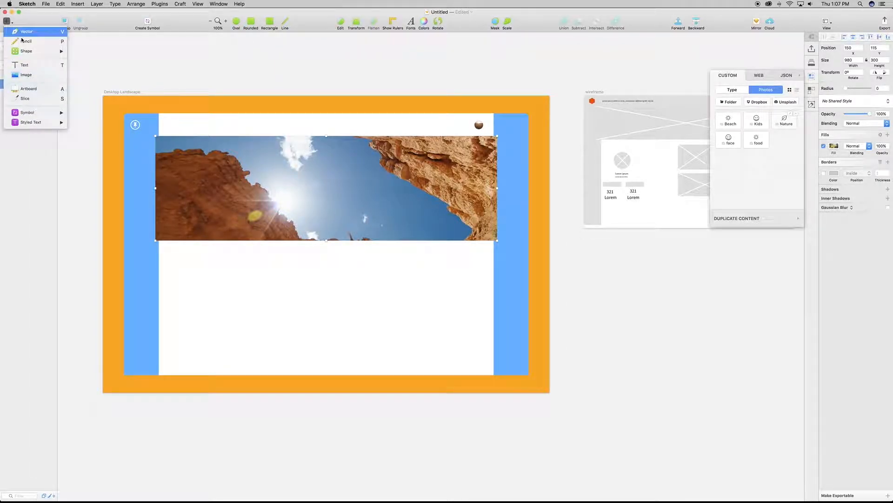
pyautogui.click(27, 65)
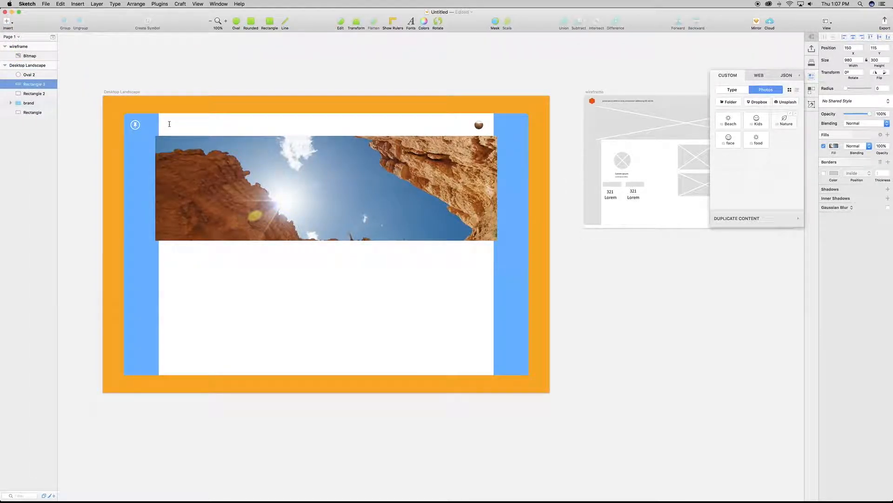
pyautogui.click(7, 21)
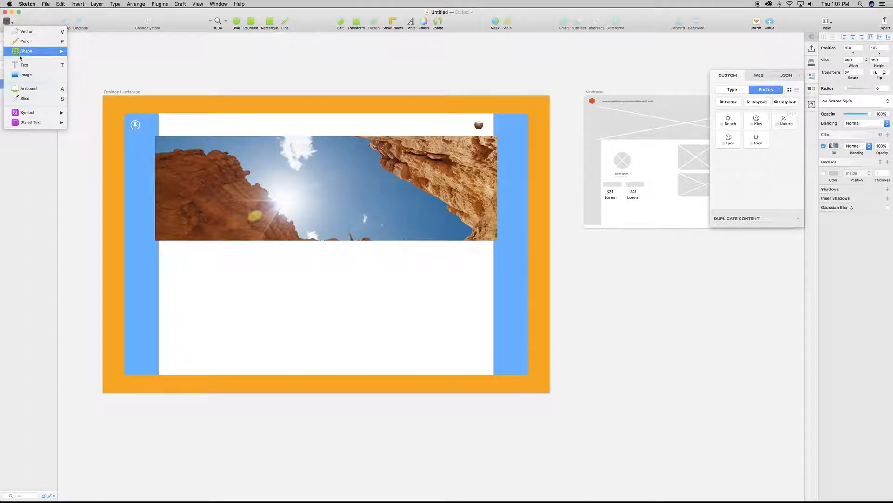
pyautogui.press('Escape')
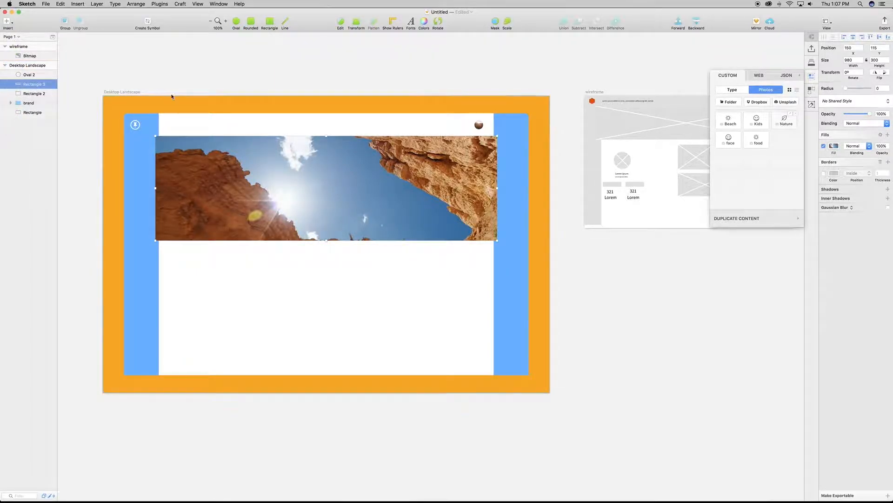
pyautogui.click(170, 124)
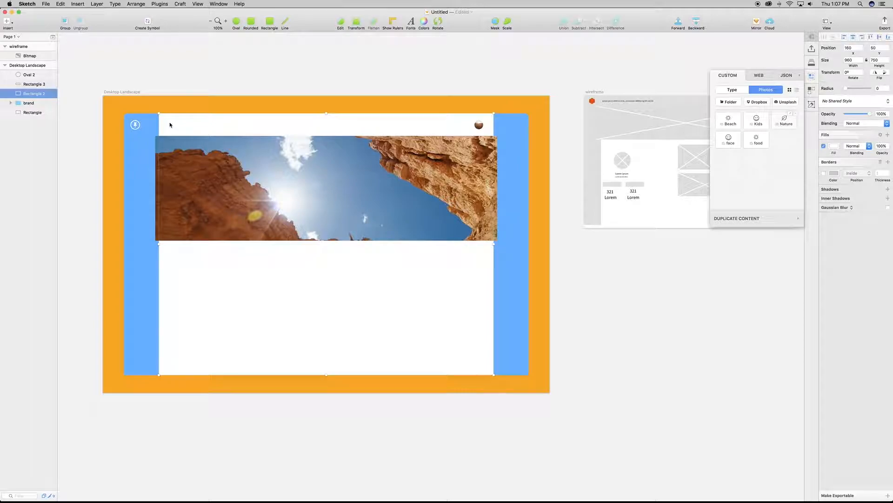
pyautogui.press('f')
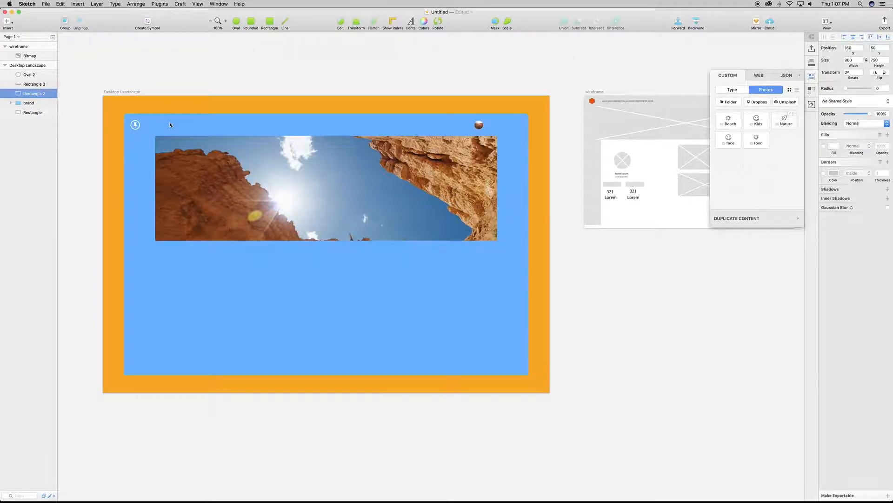
pyautogui.press('f')
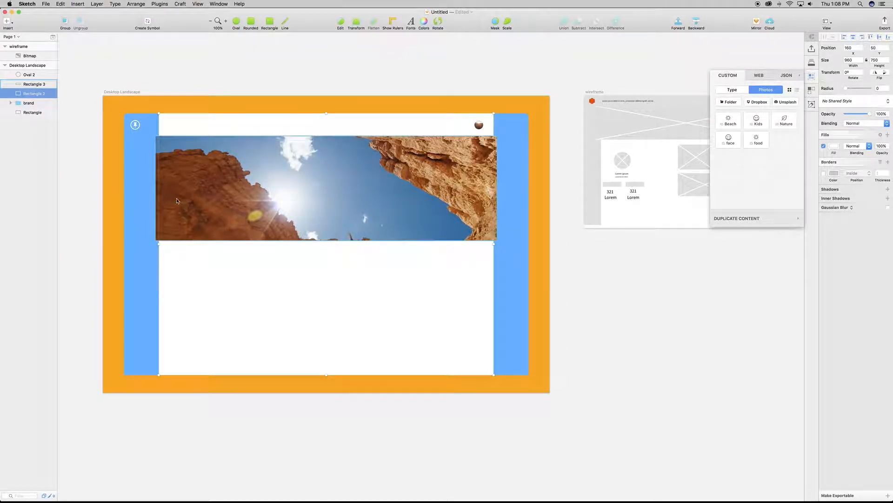
pyautogui.click(6, 21)
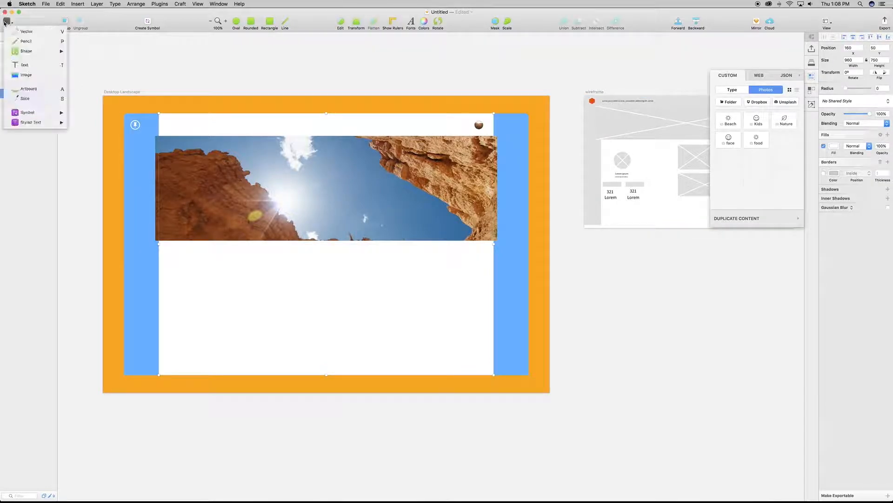
pyautogui.click(19, 65)
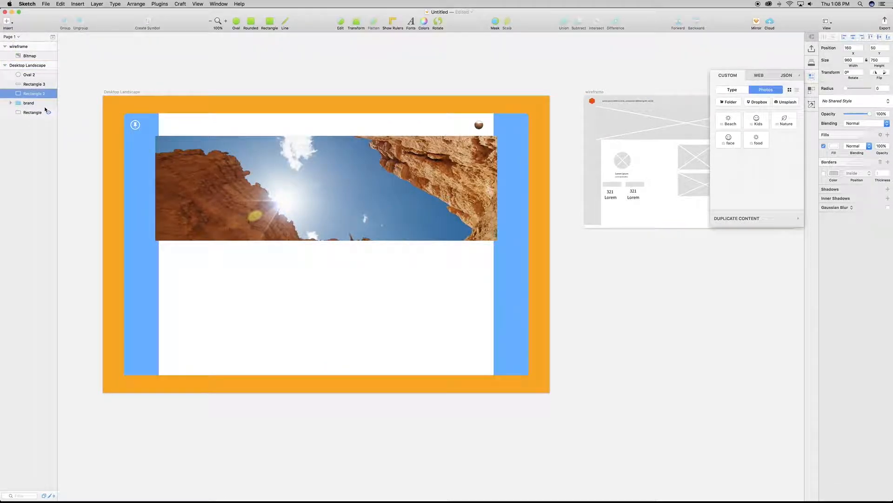
# - Add a text layer in the white bar above the header photo reading home, popular, calendar, apps, upgrade and shop, spaced widely apart
pyautogui.click(31, 66)
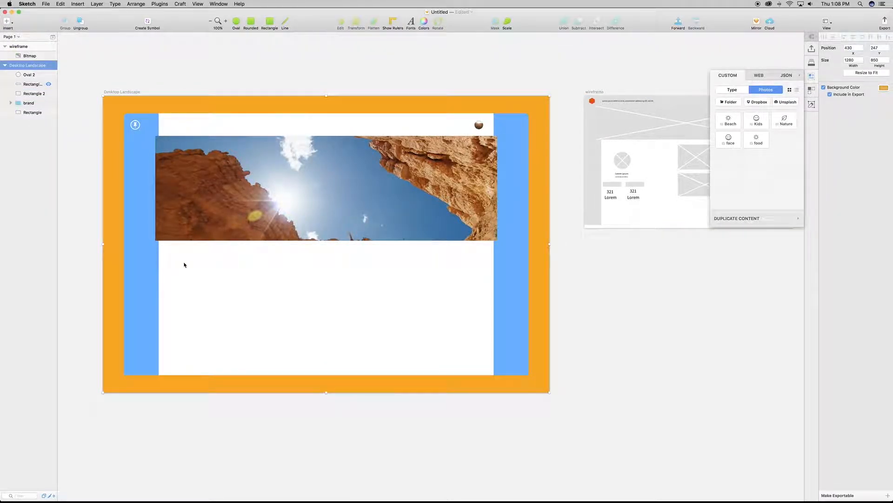
pyautogui.click(6, 21)
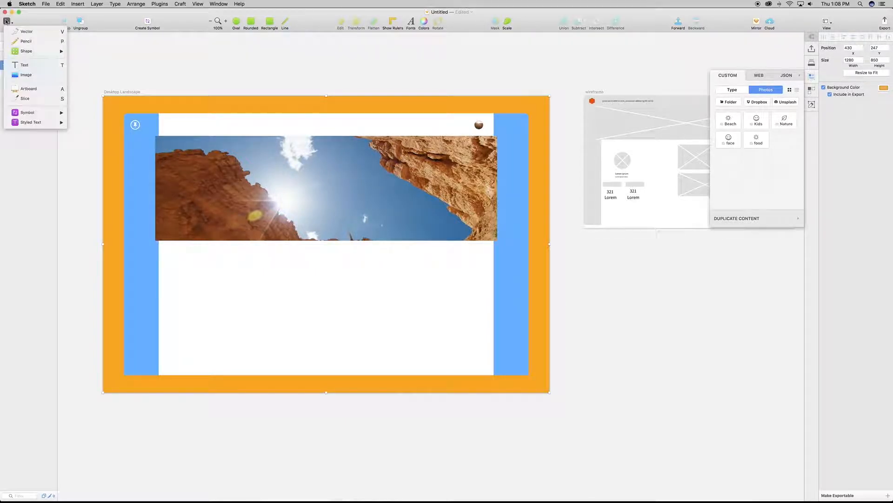
pyautogui.click(26, 65)
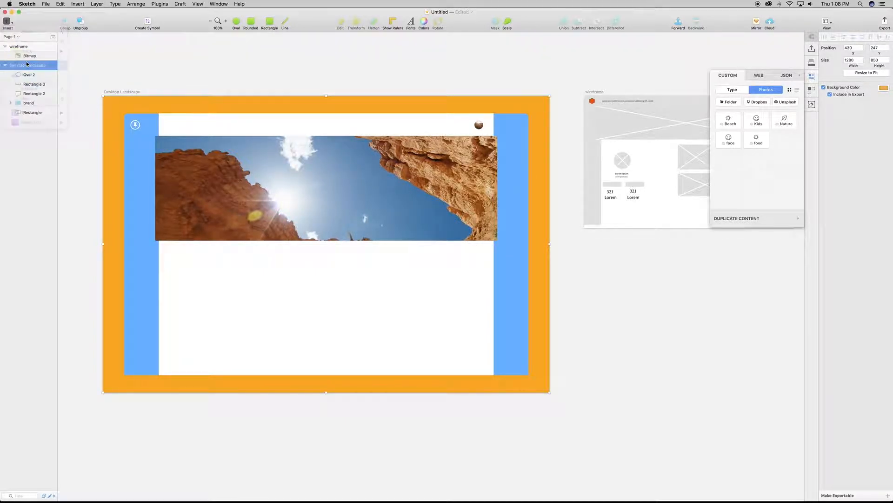
pyautogui.click(173, 127)
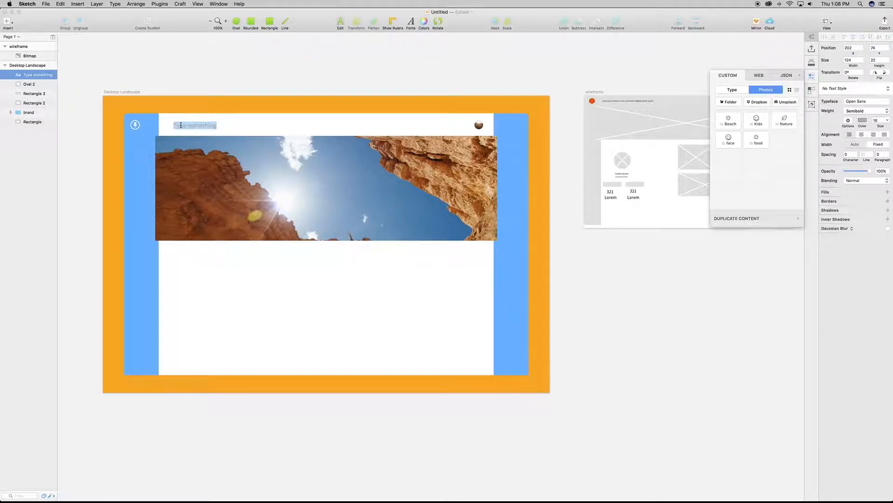
pyautogui.write('home')
pyautogui.write('popular        calendar        apps        upgrade        shop')
# - Set the font size of the whole navigation text to 14
pyautogui.keyDown('shift'); pyautogui.click(174, 126); pyautogui.keyUp('shift')
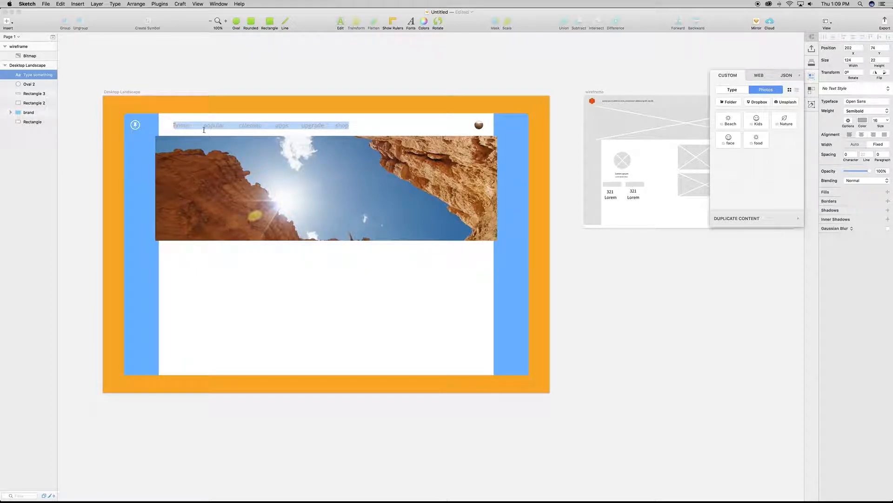
pyautogui.click(887, 123)
pyautogui.click(881, 161)
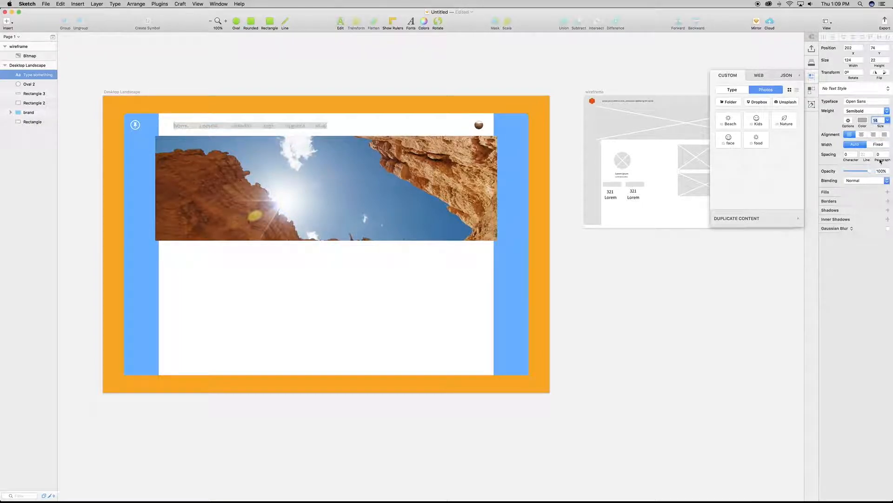
# - Color only the word home in the navigation text with the dark grey document color
pyautogui.click(185, 126)
pyautogui.doubleClick(175, 125)
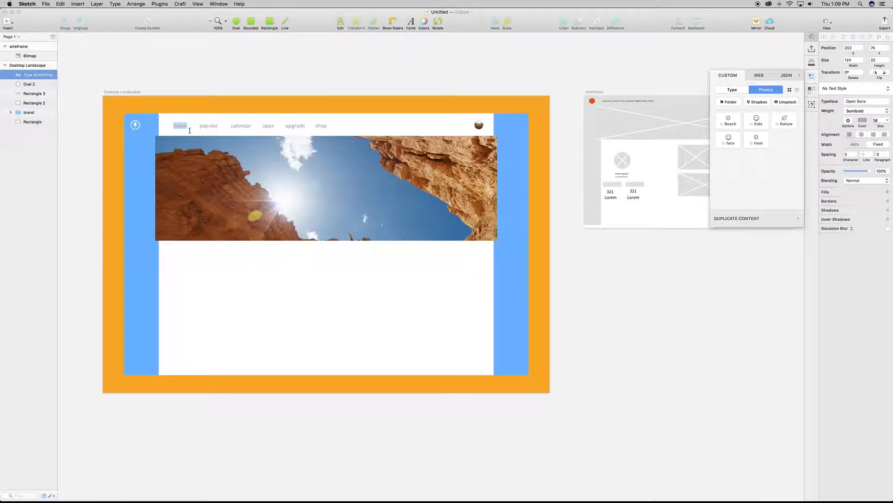
pyautogui.click(862, 121)
pyautogui.click(843, 256)
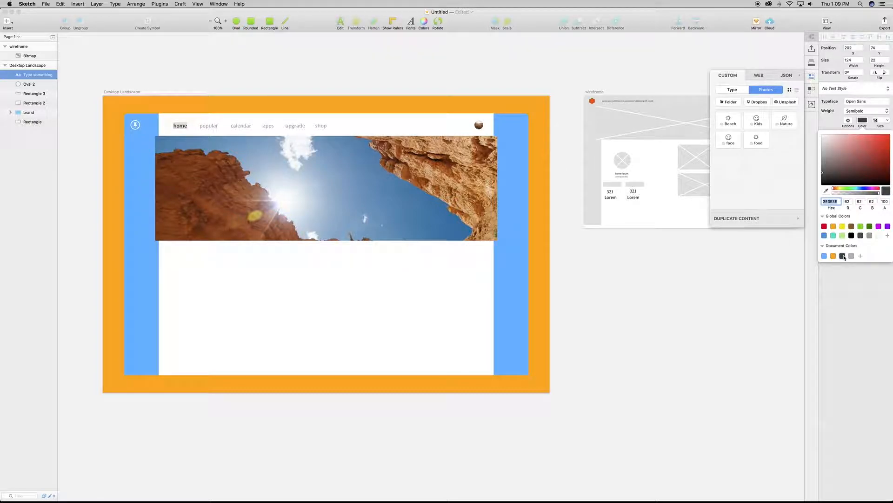
# - Nudge the navigation text up to Y 73, level with the brand icon and profile circle
pyautogui.click(181, 127)
pyautogui.click(181, 128)
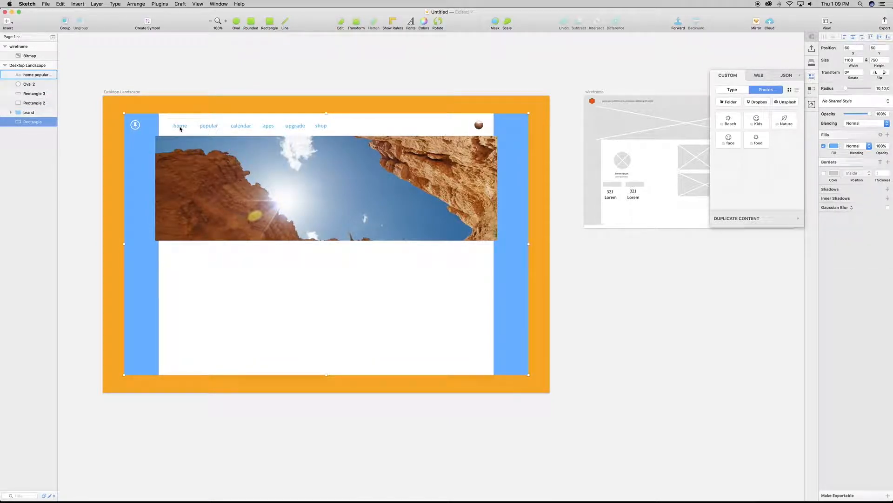
pyautogui.press('Up')
pyautogui.click(181, 129)
pyautogui.press('Up')
pyautogui.press('Up')
pyautogui.press('Up')
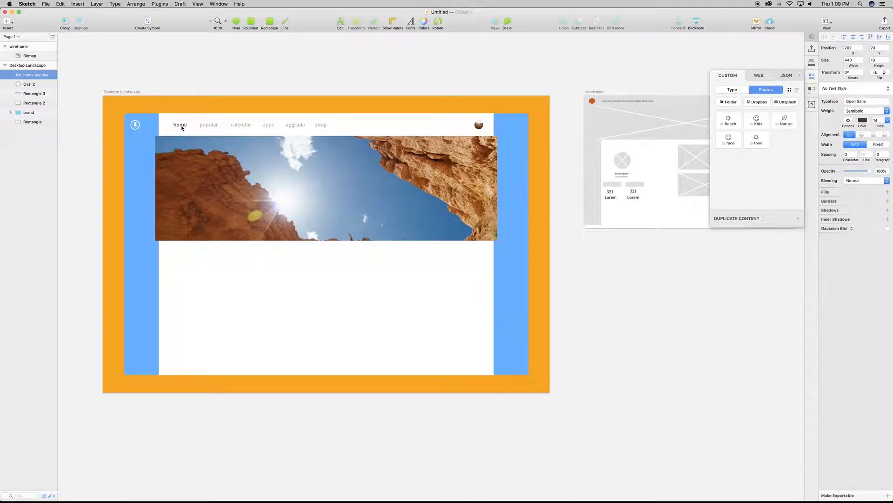
# - Adjust the navigation text's horizontal position to X 189, just inside the white area's left edge
pyautogui.hotkey('shift', 'Left')
pyautogui.hotkey('shift', 'Left')
pyautogui.hotkey('shift', 'Left')
pyautogui.hotkey('shift', 'Left')
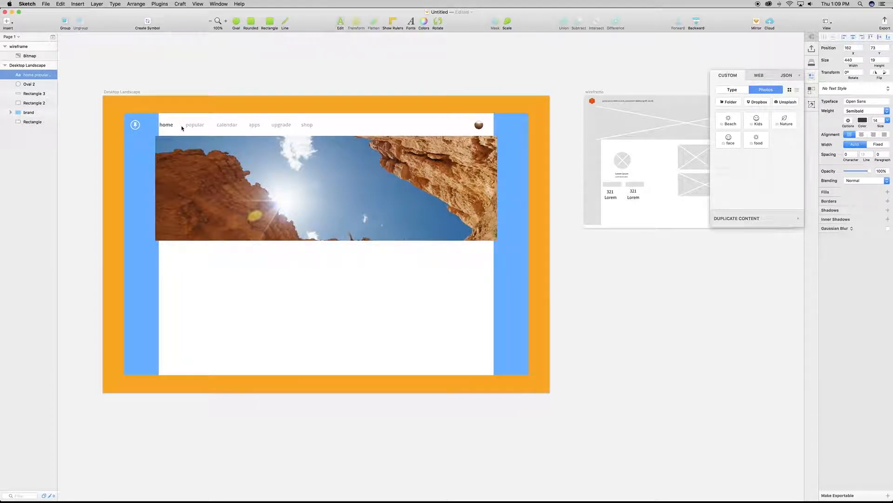
pyautogui.press('Left')
pyautogui.press('Left')
pyautogui.press('Left')
pyautogui.hotkey('shift', 'Right')
pyautogui.hotkey('shift', 'Right')
pyautogui.hotkey('shift', 'Right')
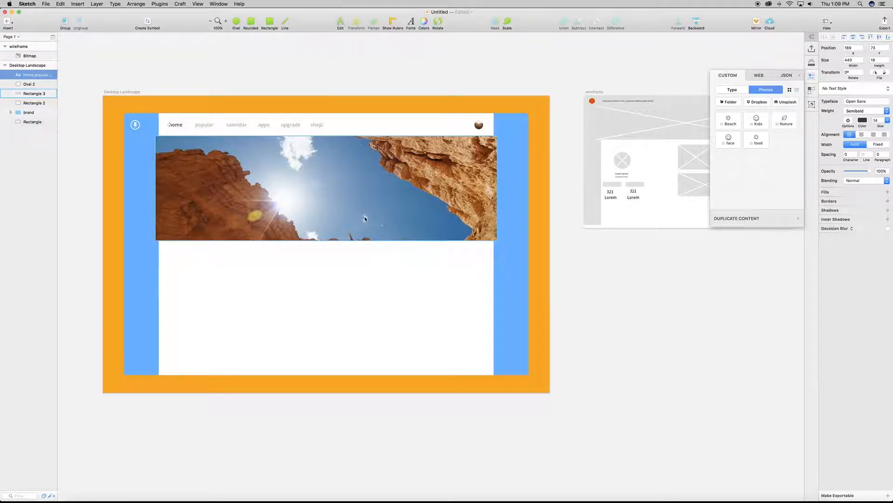
pyautogui.hotkey('ctrl', 'Up')
pyautogui.hotkey('ctrl', 'Up')
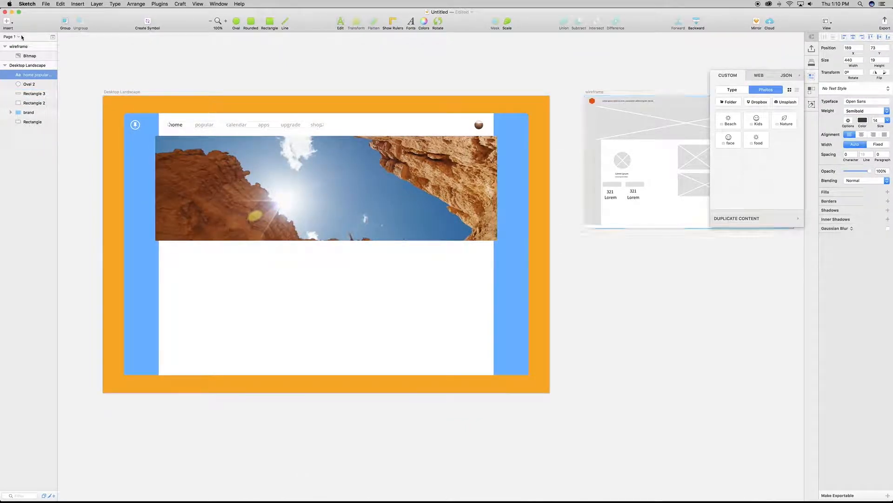
# - Add a text layer reading Pin Your Adventure over the upper middle of the header photo
pyautogui.click(6, 21)
pyautogui.click(23, 69)
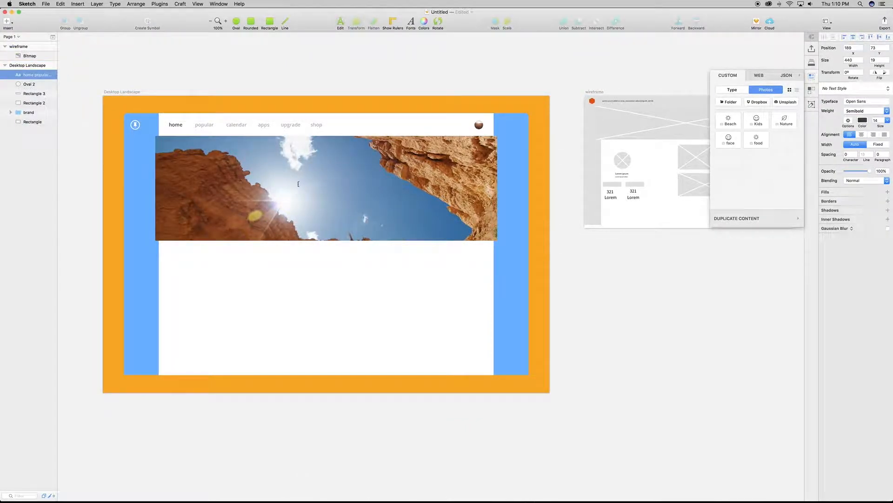
pyautogui.click(293, 170)
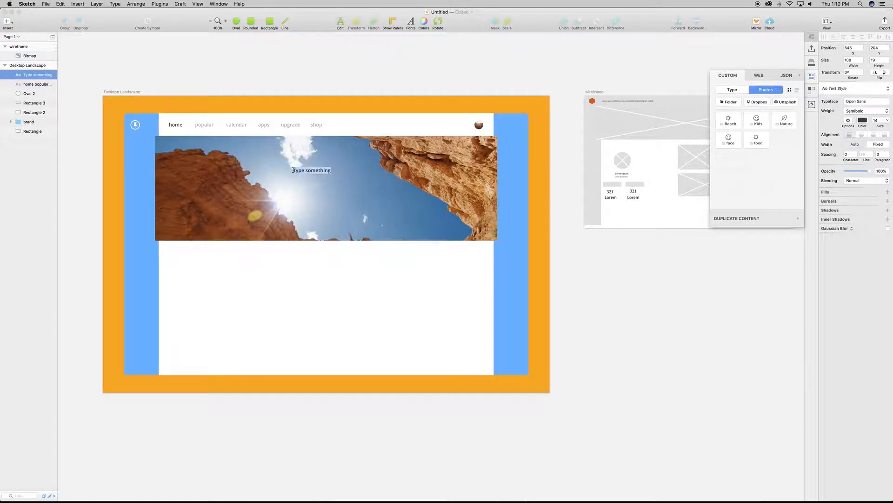
pyautogui.write('Pin Your Adventure')
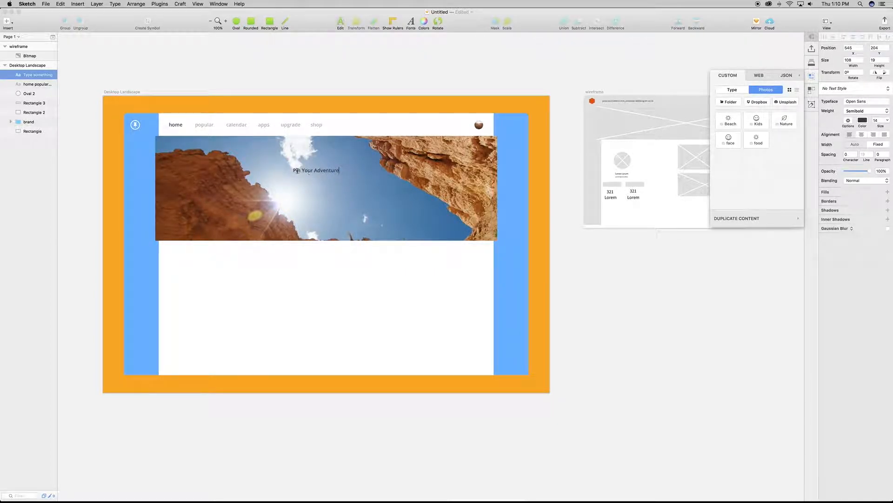
# - Color the entire Pin Your Adventure text white (FFFFFF)
pyautogui.press('Escape')
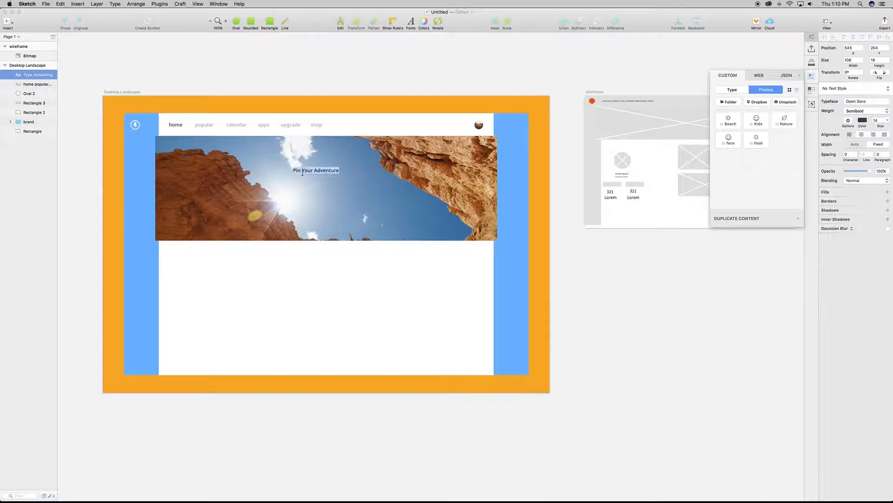
pyautogui.click(863, 120)
pyautogui.click(879, 235)
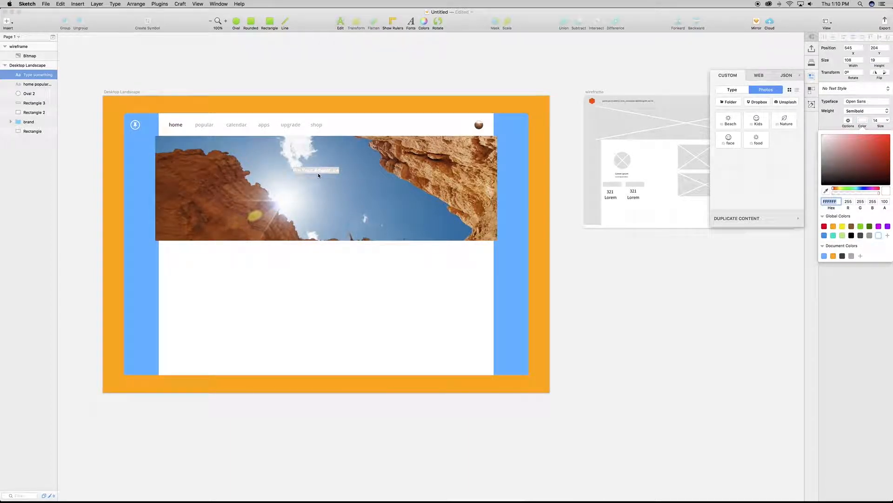
# - Duplicate the header photo rectangle in place and give the copy a flat black fill (000000)
pyautogui.click(367, 204)
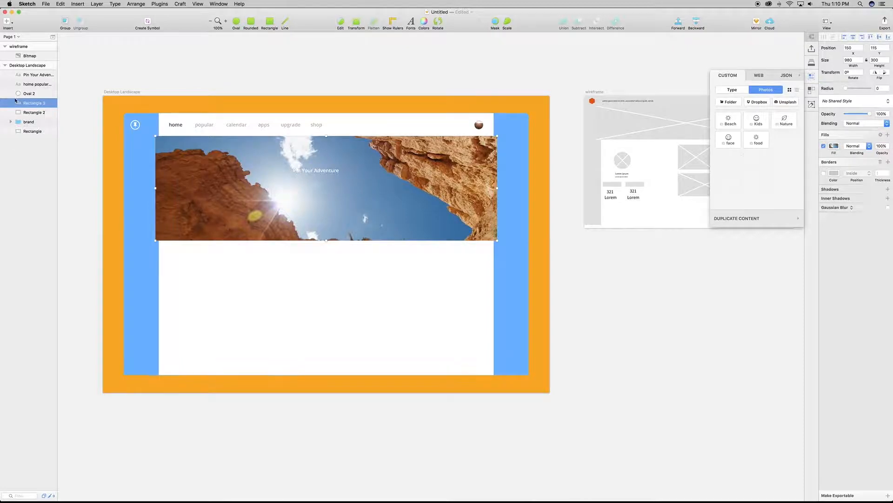
pyautogui.press('super+c')
pyautogui.press('super+v')
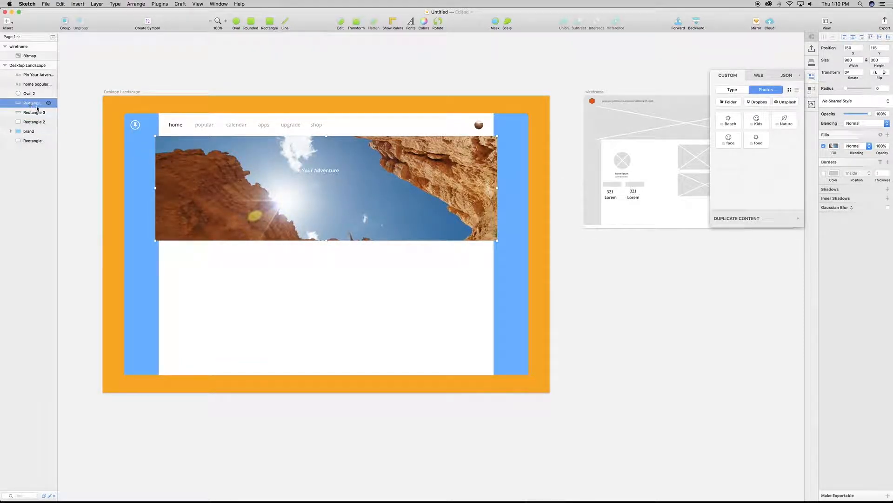
pyautogui.click(834, 147)
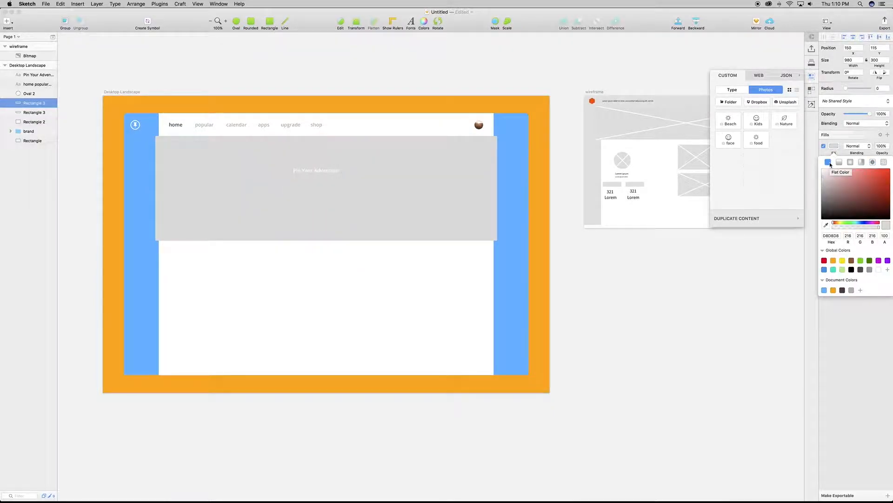
pyautogui.moveTo(832, 173); pyautogui.dragTo(814, 247)
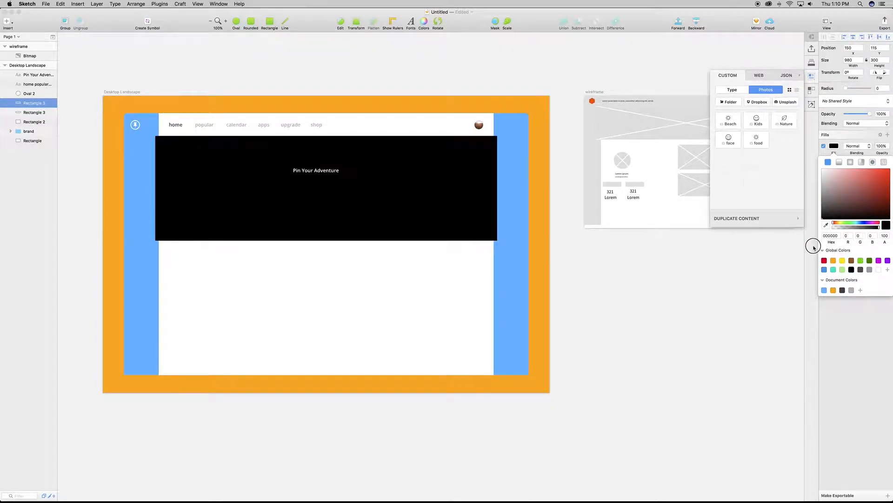
# - Set the black overlay rectangle's opacity to 30% so the header photo shows through
pyautogui.click(832, 115)
pyautogui.moveTo(832, 114); pyautogui.dragTo(804, 114)
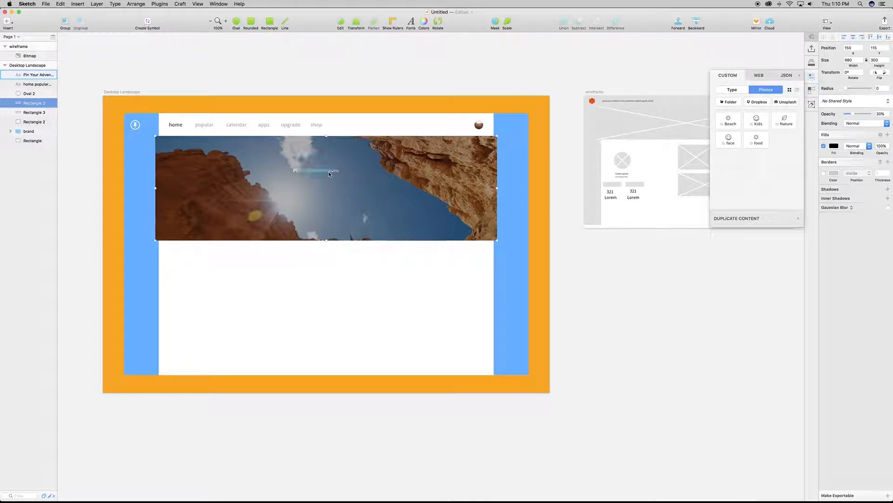
# - Set the entire Pin Your Adventure title to font size 36
pyautogui.click(329, 171)
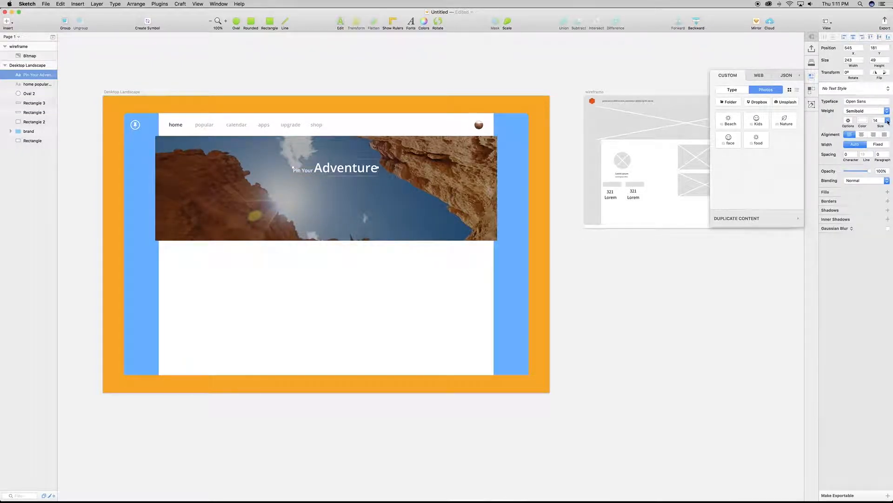
pyautogui.click(887, 121)
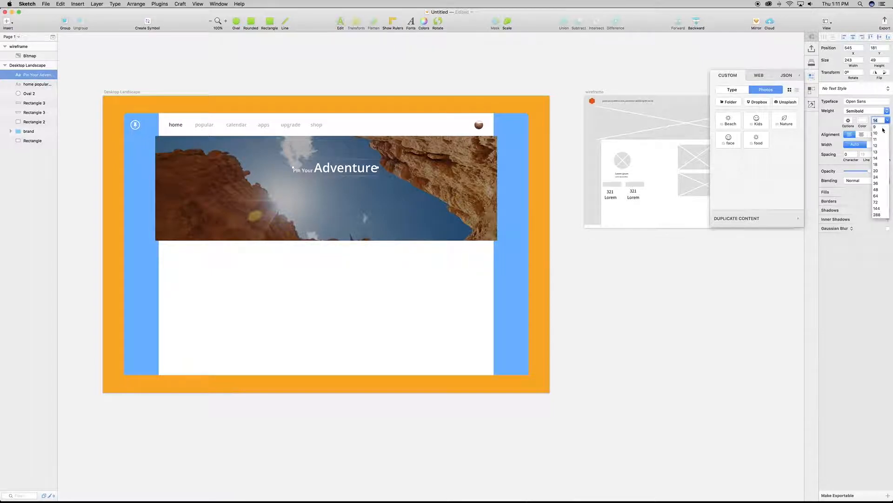
pyautogui.click(876, 183)
# - Reposition the Pin Your Adventure title over the upper middle of the header photo at X 409, Y 193
pyautogui.moveTo(364, 172); pyautogui.dragTo(315, 170)
pyautogui.hotkey('shift', 'Up')
pyautogui.hotkey('shift', 'Up')
pyautogui.hotkey('shift', 'Up')
pyautogui.hotkey('shift', 'Up')
pyautogui.hotkey('shift', 'Up')
pyautogui.hotkey('shift', 'Up')
pyautogui.hotkey('shift', 'Up')
pyautogui.press('Up')
pyautogui.press('Up')
pyautogui.press('Down')
pyautogui.press('Down')
pyautogui.press('Down')
pyautogui.press('Down')
pyautogui.press('Down')
pyautogui.press('Down')
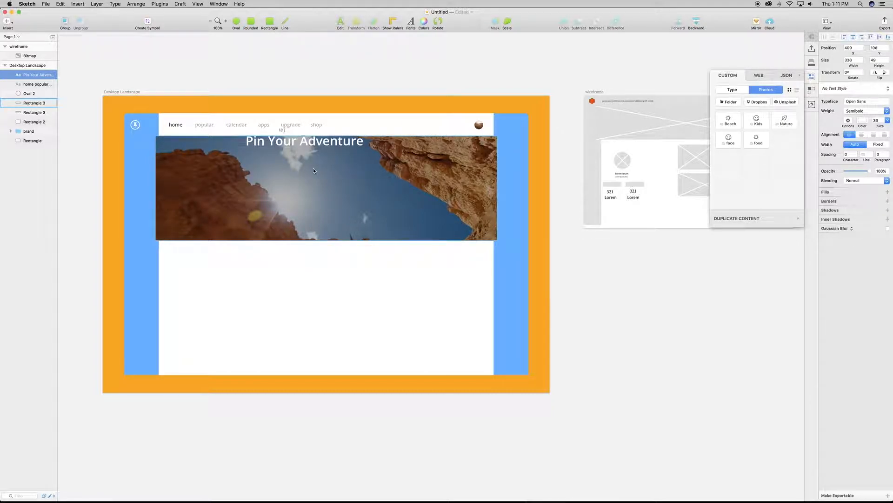
pyautogui.hotkey('shift', 'Down')
pyautogui.hotkey('shift', 'Down')
pyautogui.hotkey('shift', 'Down')
pyautogui.hotkey('shift', 'Down')
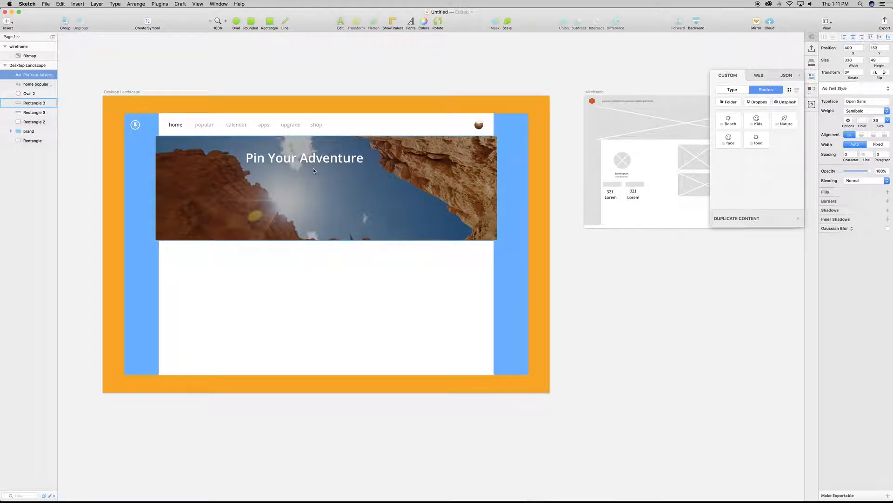
pyautogui.hotkey('shift', 'Down')
pyautogui.hotkey('shift', 'Down')
pyautogui.hotkey('shift', 'Down')
pyautogui.hotkey('shift', 'Down')
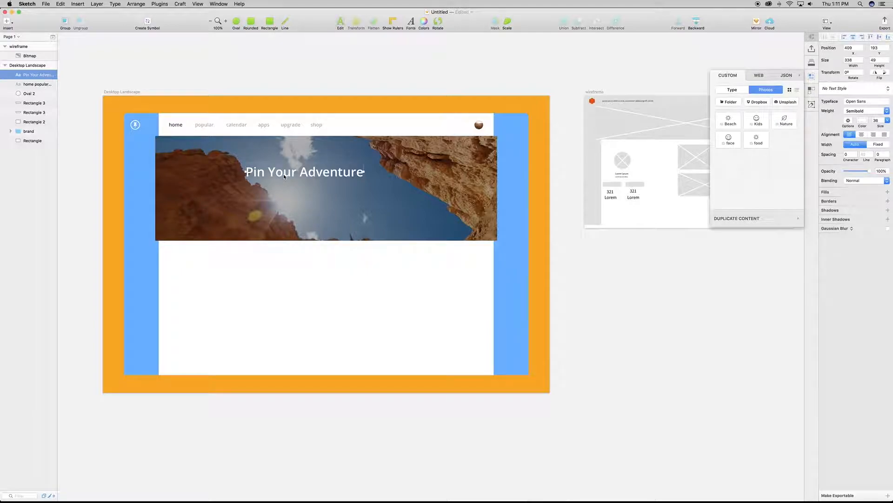
# - Duplicate the Pin Your Adventure title and shift the copy up 30 px to Y 163
pyautogui.press('super+d')
pyautogui.hotkey('shift', 'Up')
pyautogui.hotkey('shift', 'Up')
pyautogui.hotkey('shift', 'Up')
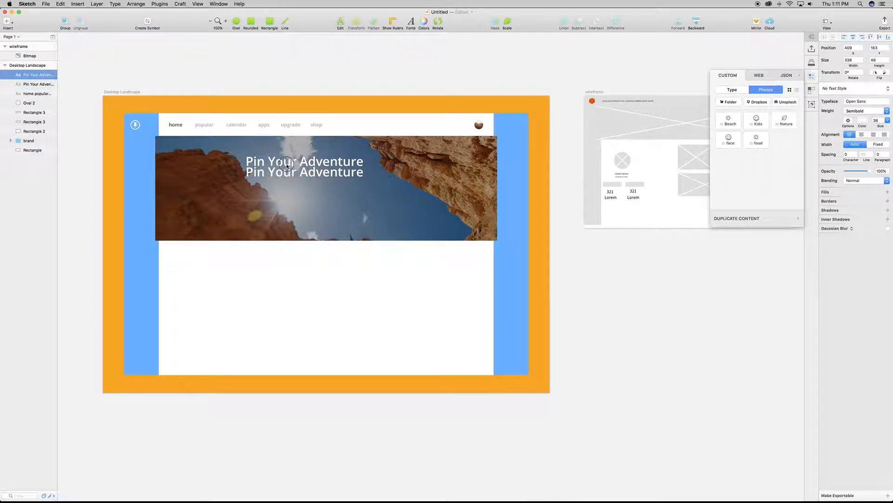
# - Replace the upper title copy's text with "Philadephia PA — Fairmount Park"
pyautogui.doubleClick(286, 161)
pyautogui.press('super+a')
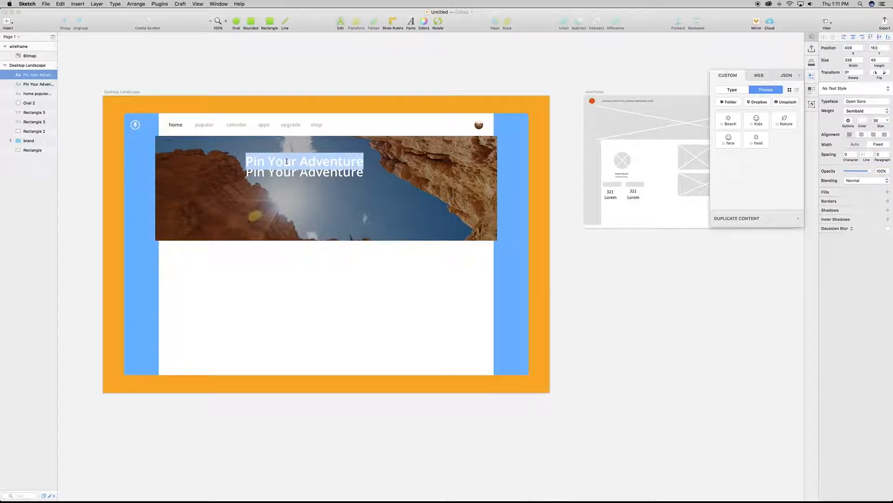
pyautogui.write('Po')
pyautogui.press('BackSpace')
pyautogui.press('BackSpace')
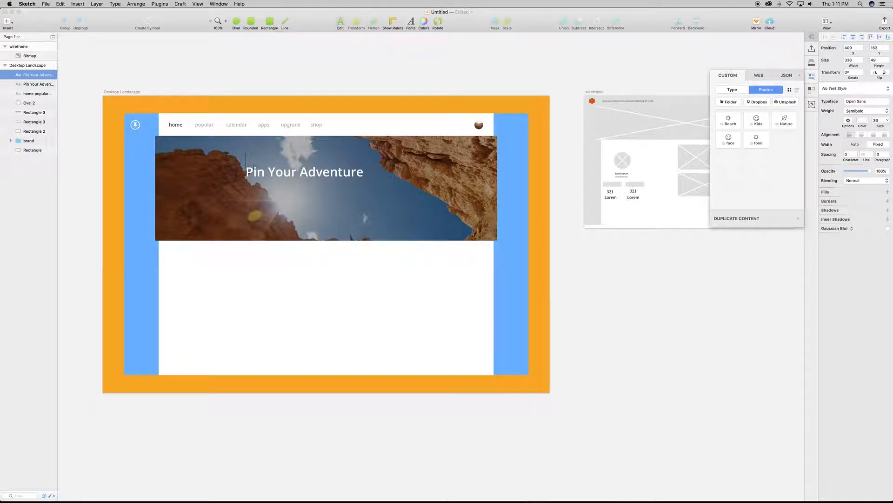
pyautogui.write('Philadephia PA — ')
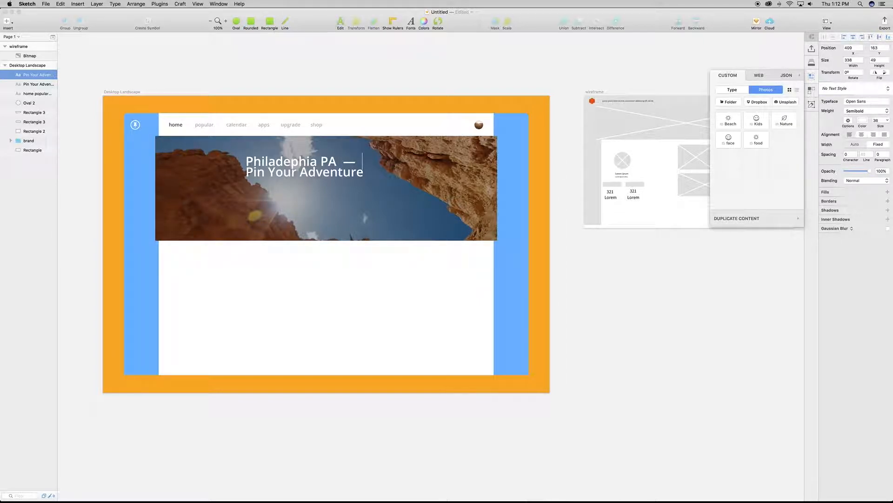
pyautogui.write('Fairmount Park')
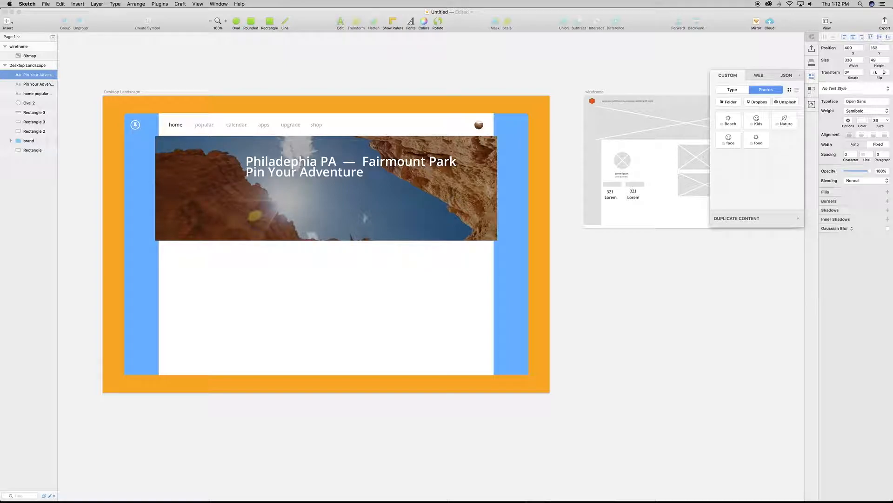
# - Reduce the Philadephia PA — Fairmount Park text to font size 12, keeping the Semibold weight
pyautogui.keyDown('shift'); pyautogui.click(247, 160); pyautogui.keyUp('shift')
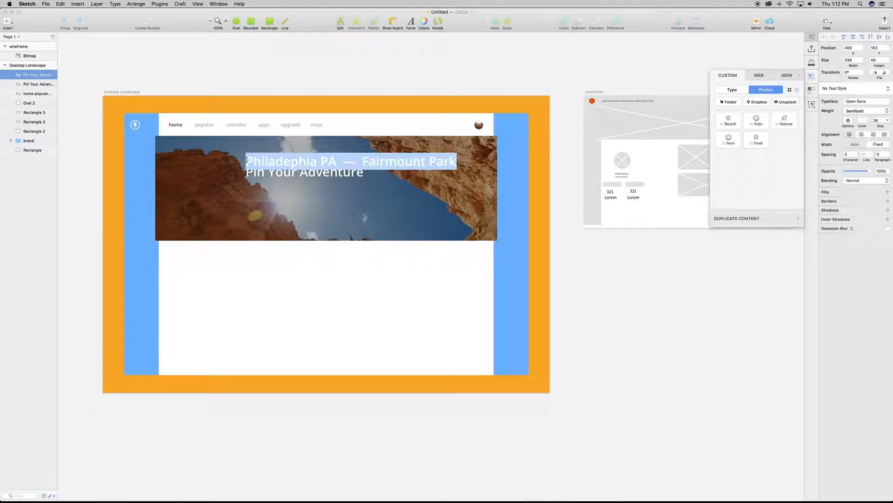
pyautogui.click(888, 121)
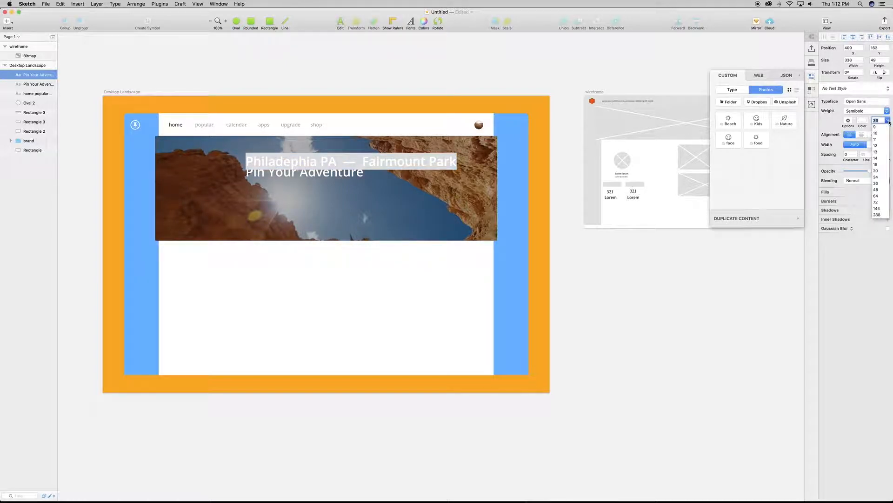
pyautogui.click(879, 146)
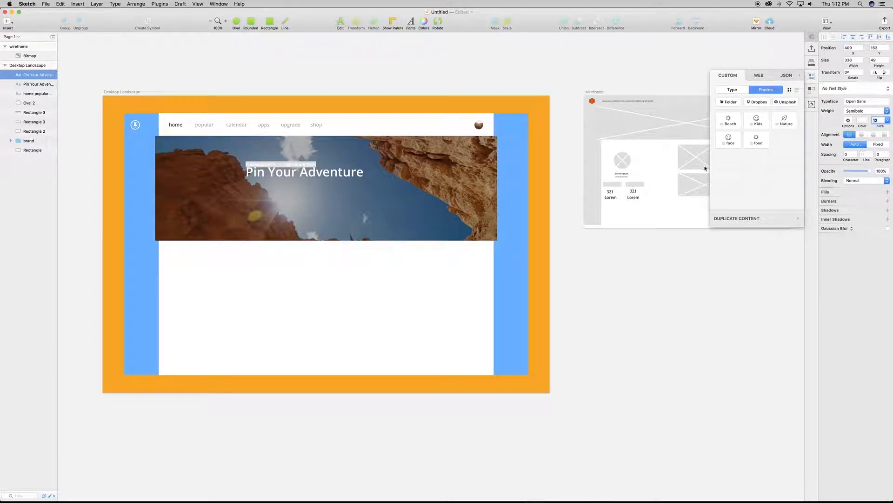
pyautogui.click(854, 113)
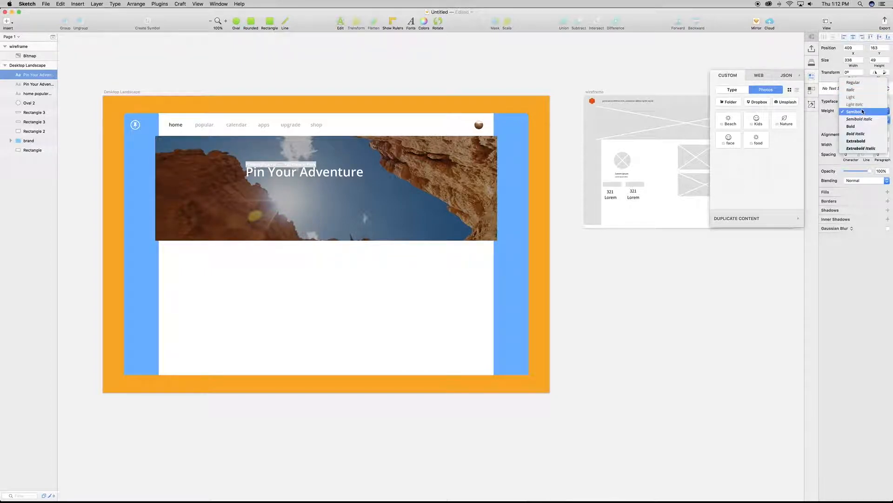
pyautogui.click(863, 111)
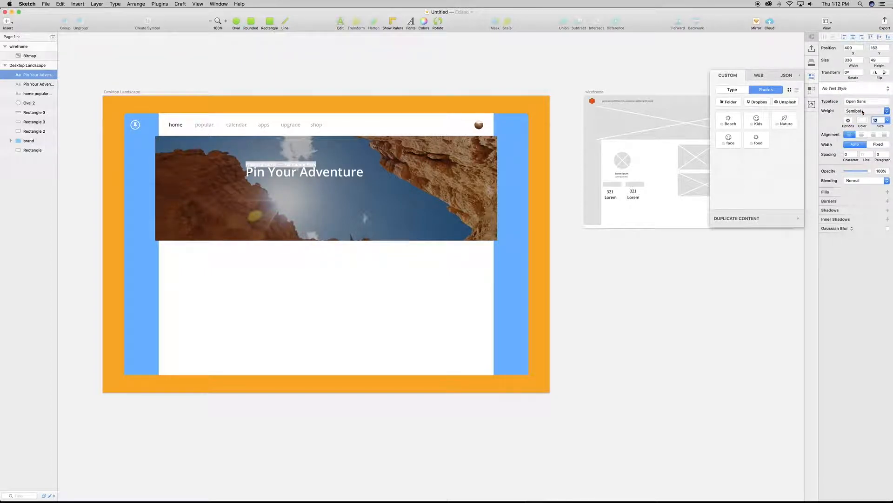
pyautogui.click(325, 177)
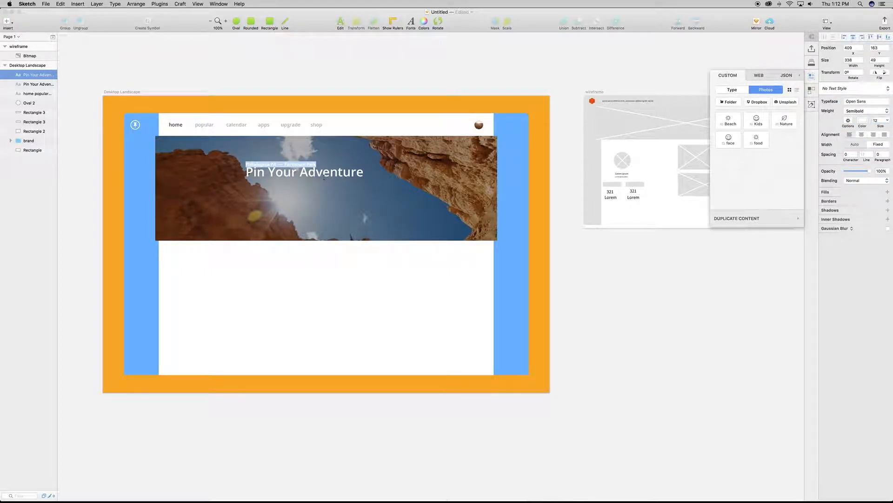
pyautogui.click(294, 176)
# - Raise the Philadephia PA — Fairmount Park line 6 px to Y 182, just above the title
pyautogui.click(259, 165)
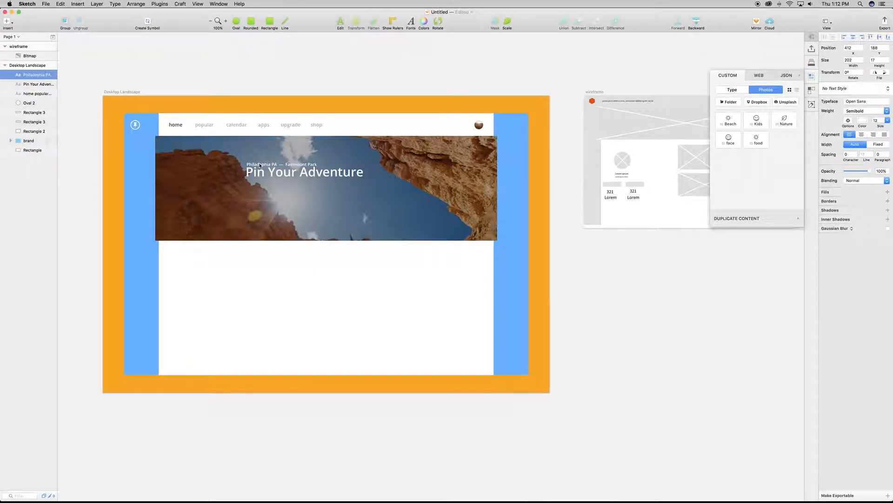
pyautogui.press('Up')
pyautogui.press('Up')
pyautogui.press('Up')
pyautogui.press('Up')
pyautogui.press('Up')
pyautogui.press('Up')
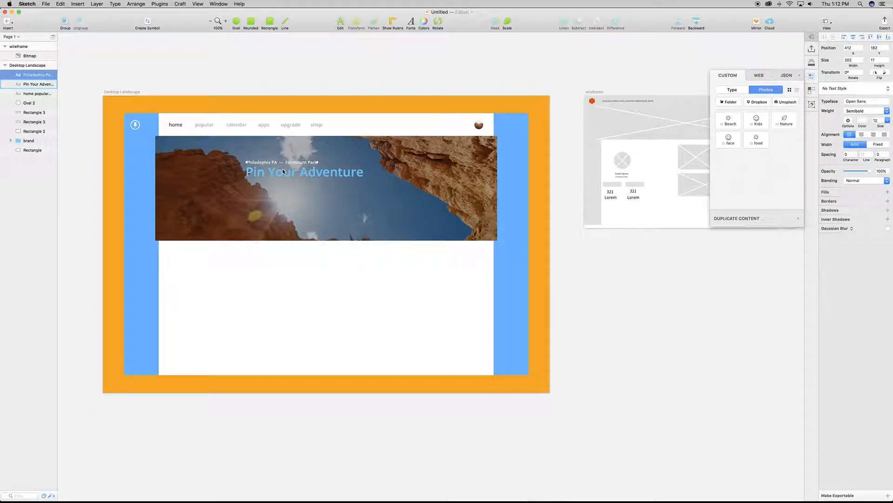
# - Copy the pin icon from the custom icon row in Material Design Icons.sketch and paste it above the overlay in the page layout
pyautogui.hotkey('ctrl', 'Up')
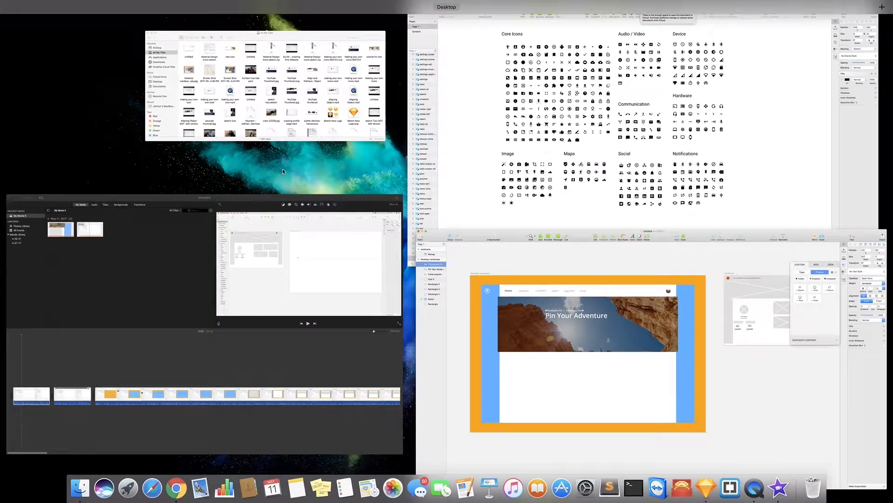
pyautogui.click(548, 163)
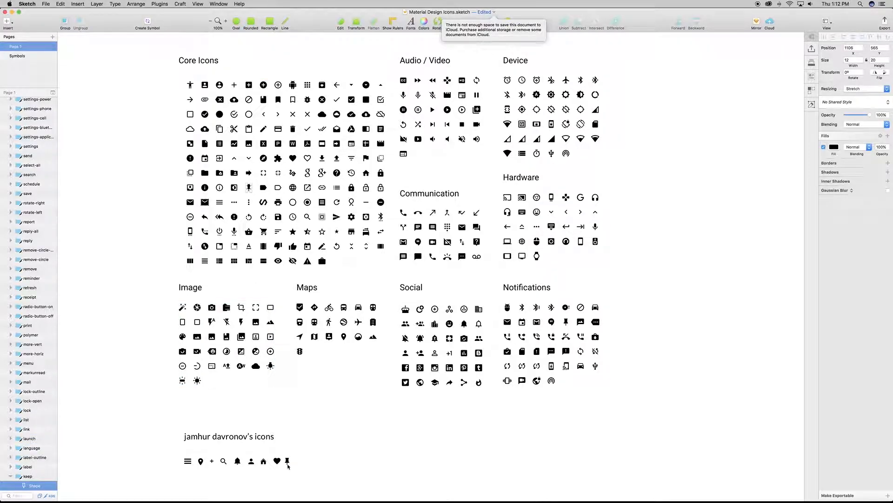
pyautogui.click(287, 462)
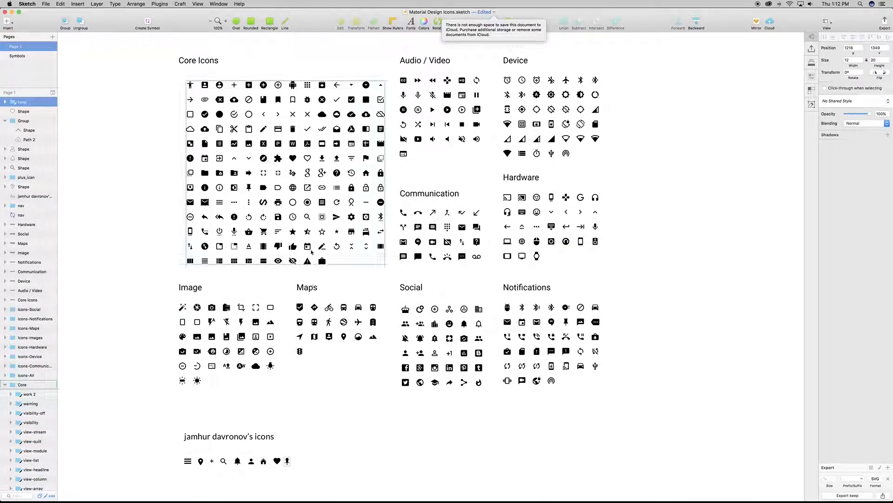
pyautogui.hotkey('ctrl', 'Up')
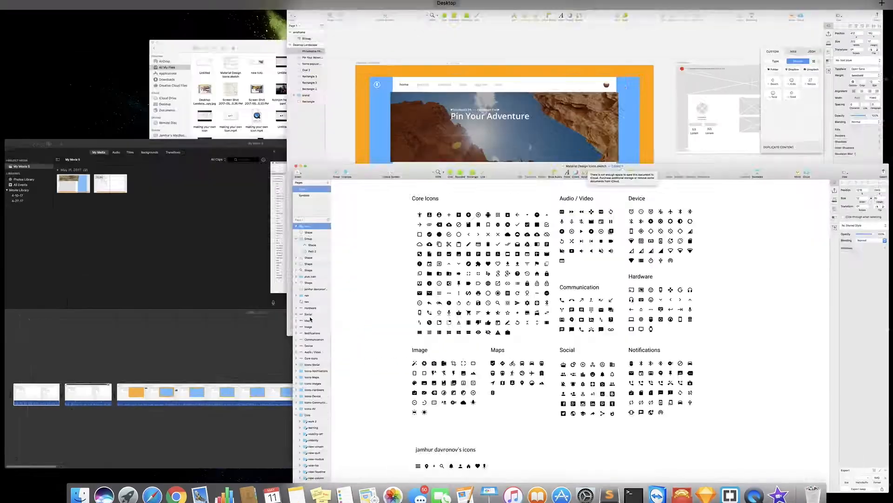
pyautogui.click(499, 226)
pyautogui.click(330, 197)
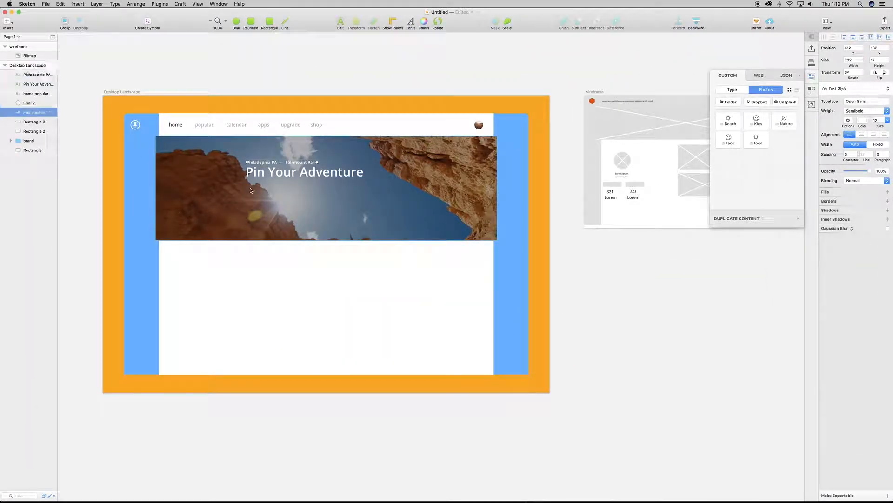
pyautogui.press('super+v')
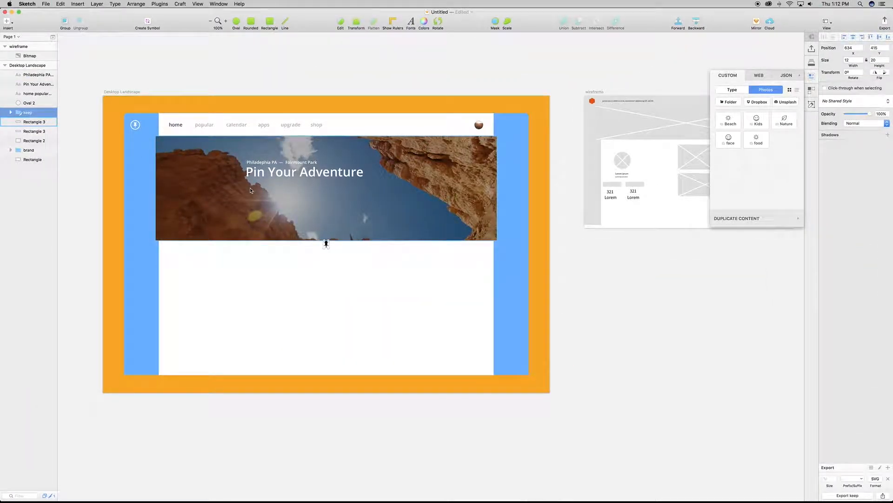
# - Copy the outlined heart shape from the Core Icons in Material Design Icons.sketch and paste it into the page layout
pyautogui.hotkey('ctrl', 'Up')
pyautogui.click(644, 136)
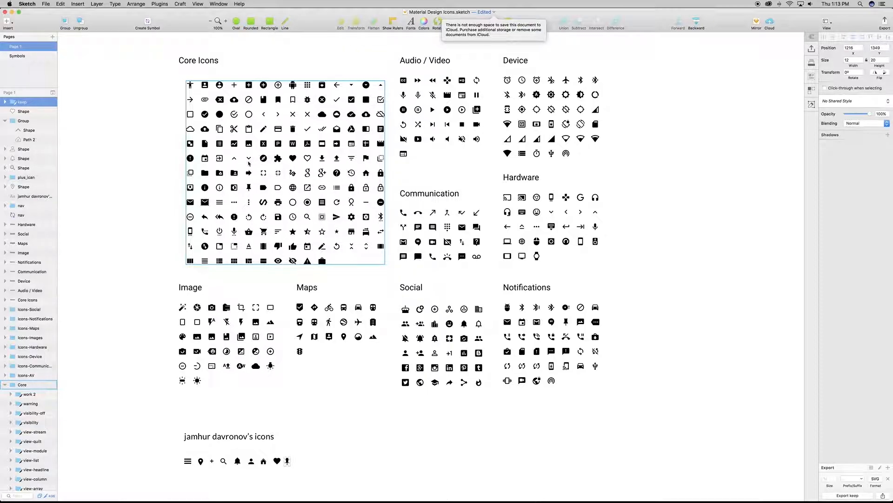
pyautogui.doubleClick(307, 159)
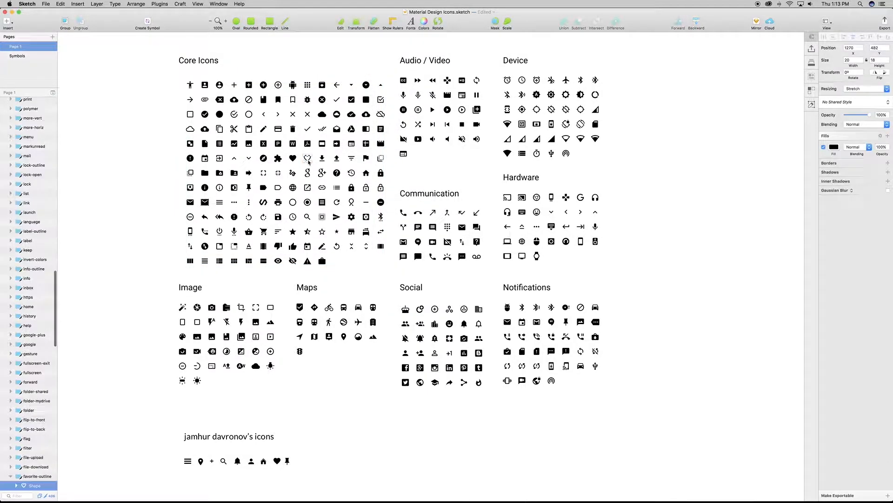
pyautogui.hotkey('ctrl', 'Up')
pyautogui.click(447, 155)
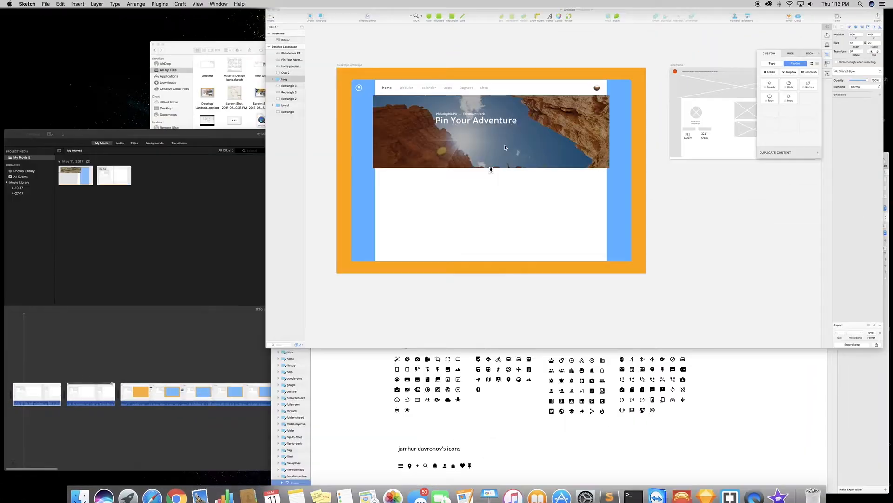
pyautogui.press('super+v')
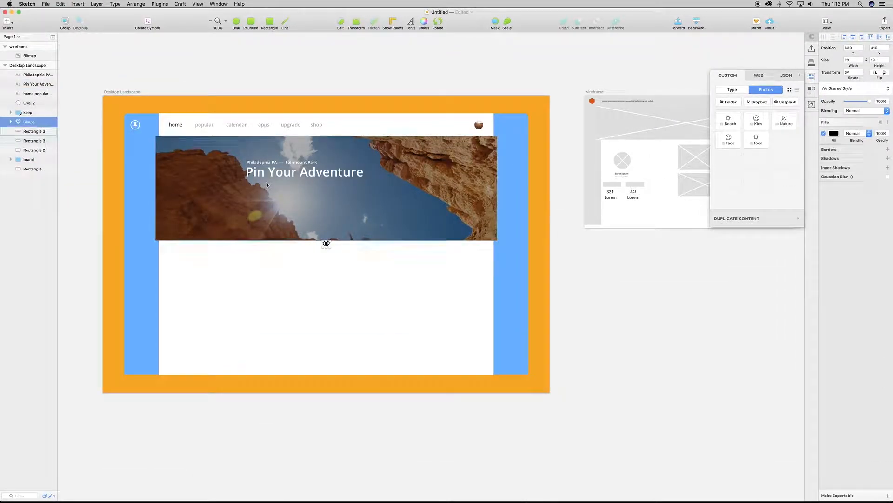
# - Move the pin and heart icons together 200 px left and 160 px up, just below the start of the title
pyautogui.keyDown('shift'); pyautogui.click(29, 113); pyautogui.keyUp('shift')
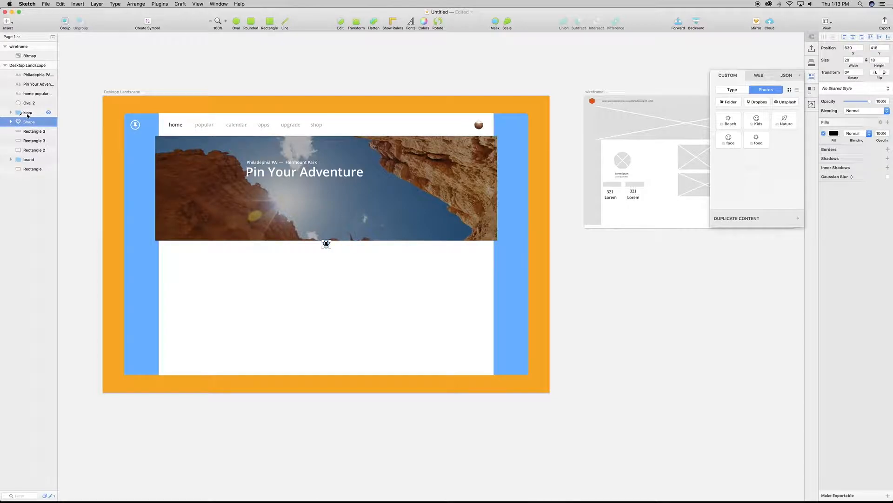
pyautogui.hotkey('shift', 'Up')
pyautogui.hotkey('shift', 'Up')
pyautogui.hotkey('shift', 'Up')
pyautogui.hotkey('shift', 'Left')
pyautogui.hotkey('shift', 'Up')
pyautogui.hotkey('shift', 'Up')
pyautogui.hotkey('shift', 'Left')
pyautogui.hotkey('shift', 'Left')
pyautogui.hotkey('shift', 'Left')
pyautogui.hotkey('shift', 'Up')
pyautogui.hotkey('shift', 'Up')
pyautogui.hotkey('shift', 'Up')
pyautogui.hotkey('shift', 'Up')
pyautogui.hotkey('shift', 'Up')
pyautogui.hotkey('shift', 'Up')
pyautogui.hotkey('shift', 'Up')
pyautogui.hotkey('shift', 'Up')
pyautogui.hotkey('shift', 'Up')
pyautogui.hotkey('shift', 'Up')
pyautogui.hotkey('shift', 'Left')
pyautogui.hotkey('shift', 'Left')
pyautogui.hotkey('shift', 'Left')
pyautogui.hotkey('shift', 'Left')
pyautogui.hotkey('shift', 'Left')
pyautogui.hotkey('shift', 'Left')
pyautogui.hotkey('shift', 'Left')
pyautogui.hotkey('shift', 'Left')
pyautogui.hotkey('shift', 'Left')
pyautogui.hotkey('shift', 'Left')
pyautogui.hotkey('shift', 'Left')
pyautogui.hotkey('shift', 'Left')
pyautogui.hotkey('shift', 'Left')
pyautogui.hotkey('shift', 'Left')
pyautogui.hotkey('shift', 'Left')
pyautogui.hotkey('shift', 'Left')
pyautogui.hotkey('shift', 'Up')
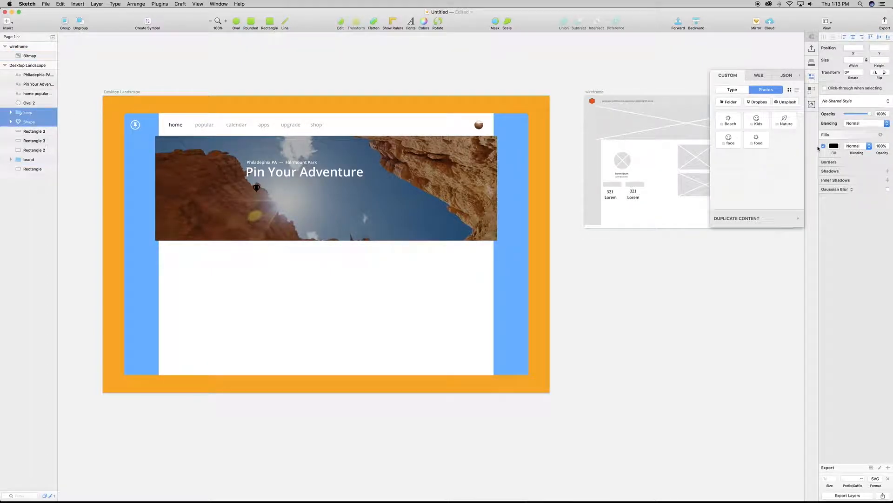
# - Change the heart icon's fill to white (FFFFFF)
pyautogui.click(834, 146)
pyautogui.click(839, 181)
pyautogui.moveTo(827, 176); pyautogui.dragTo(822, 169)
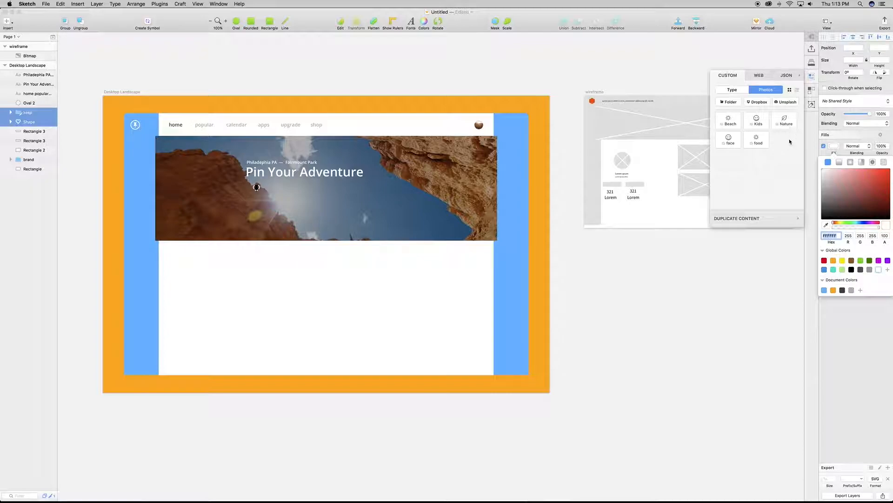
# - Change the fill of the pin icon's shape to white
pyautogui.click(17, 114)
pyautogui.click(10, 112)
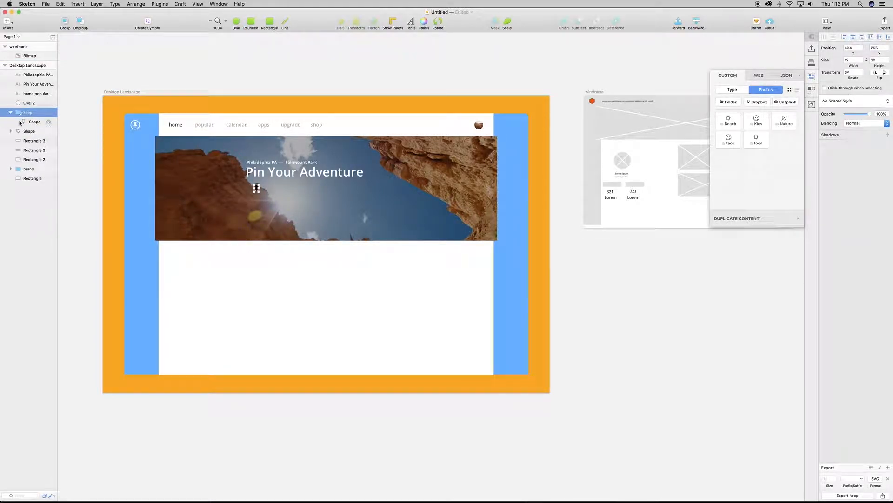
pyautogui.click(28, 121)
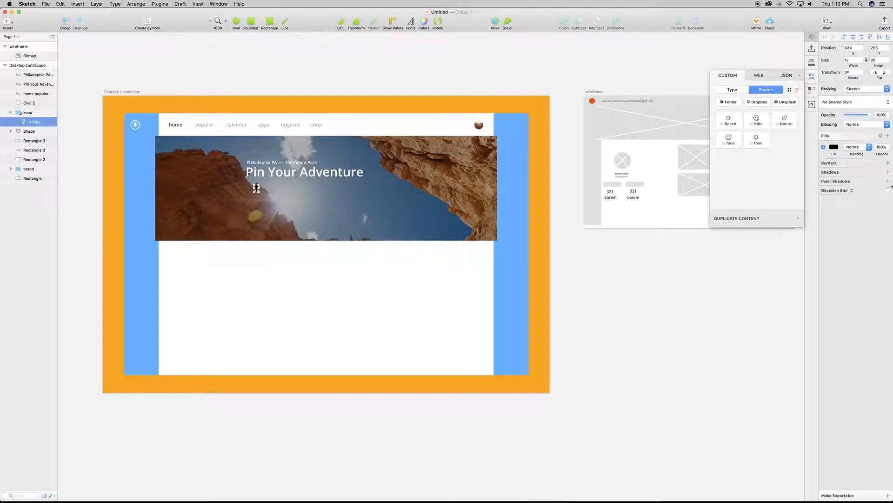
pyautogui.click(836, 147)
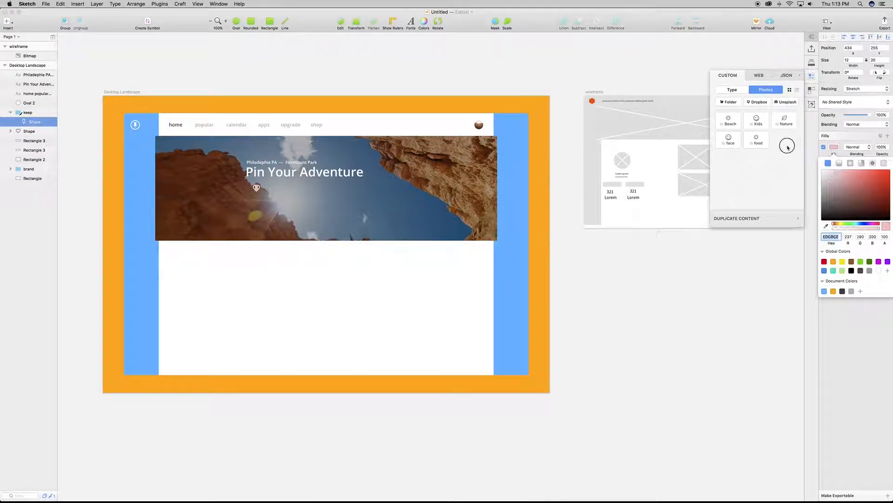
pyautogui.click(835, 148)
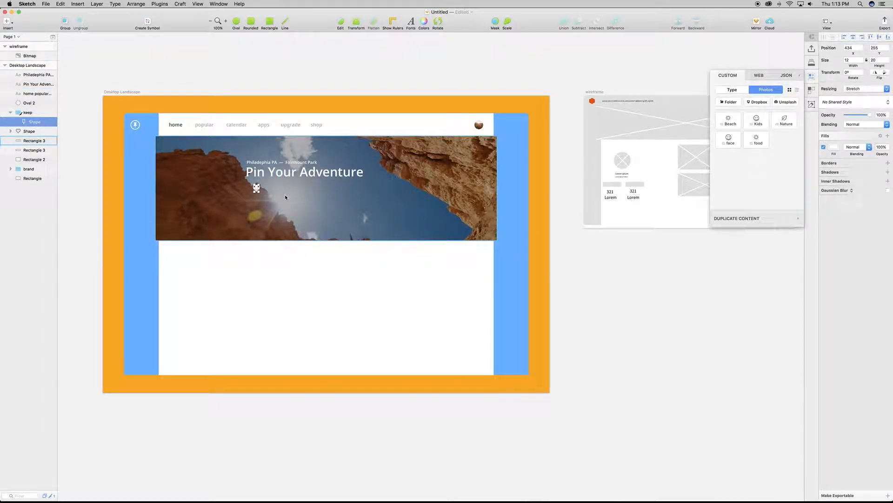
# - Move the white pin icon 110 px right to X 544, clear of the heart icon
pyautogui.hotkey('shift', 'Right')
pyautogui.hotkey('shift', 'Right')
pyautogui.hotkey('shift', 'Right')
pyautogui.hotkey('shift', 'Right')
pyautogui.hotkey('shift', 'Right')
pyautogui.hotkey('shift', 'Right')
pyautogui.hotkey('shift', 'Right')
pyautogui.hotkey('shift', 'Right')
pyautogui.hotkey('shift', 'Right')
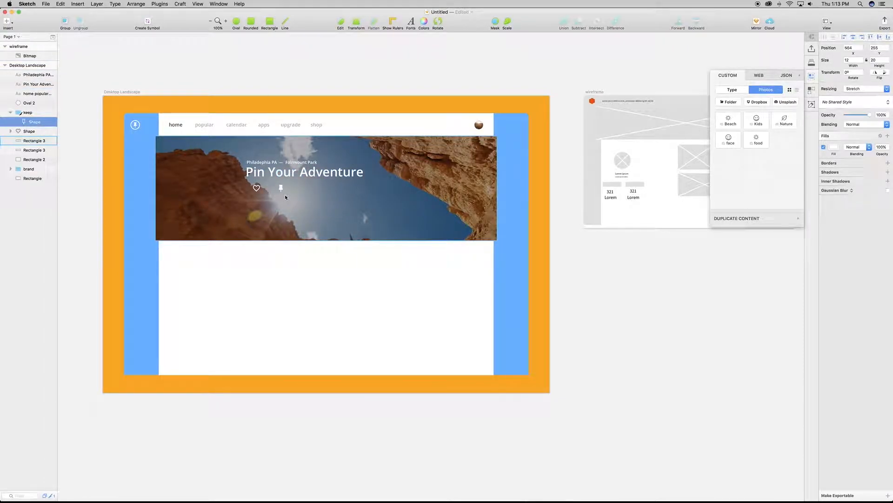
pyautogui.hotkey('shift', 'Right')
pyautogui.hotkey('shift', 'Right')
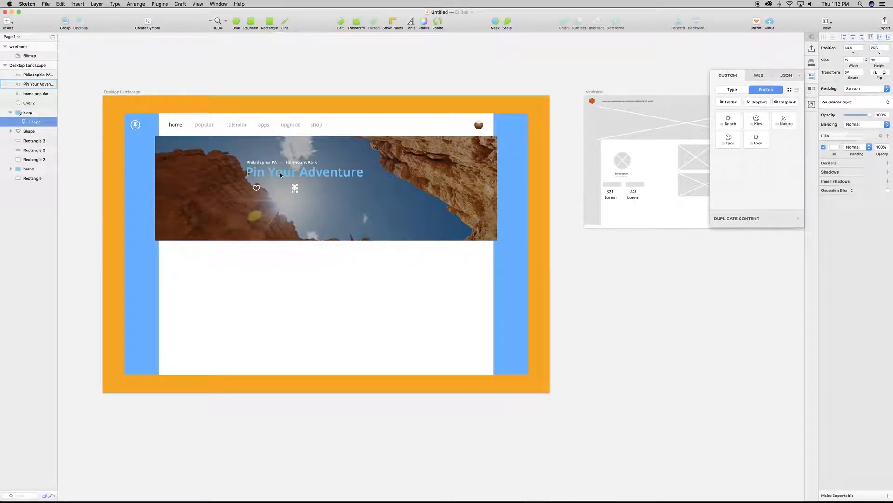
# - Duplicate the "Pin Your Adventure" title, place the copy directly below it and change its text to "365K"
pyautogui.click(280, 174)
pyautogui.press('super+d')
pyautogui.moveTo(280, 175); pyautogui.dragTo(279, 187)
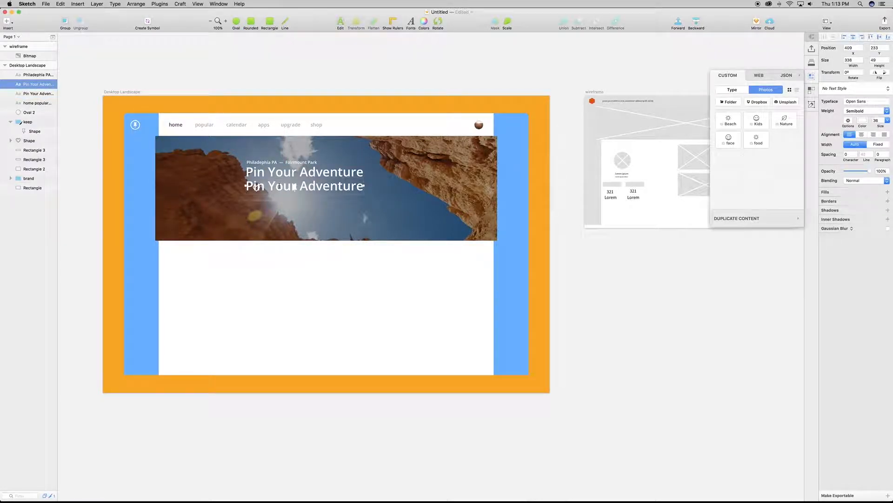
pyautogui.doubleClick(279, 186)
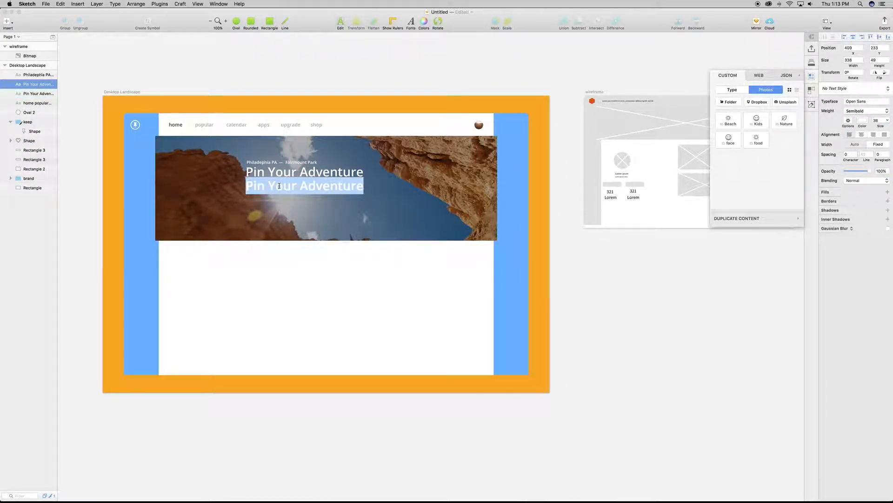
pyautogui.write('365')
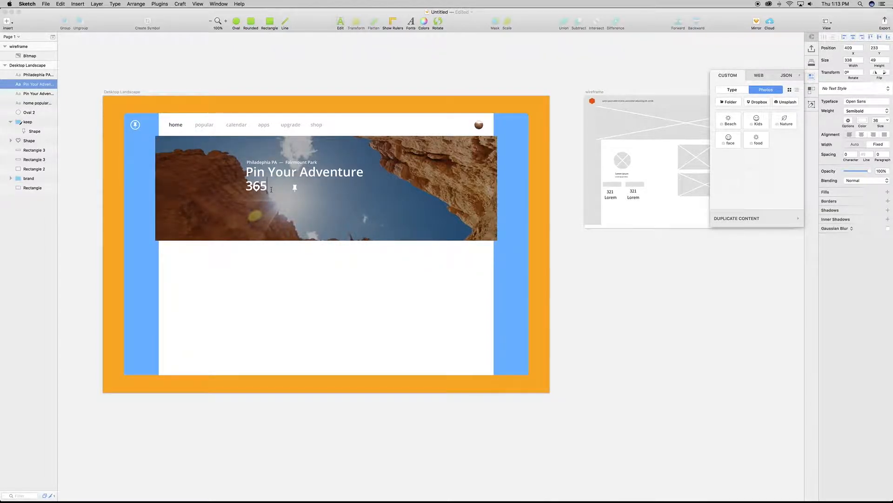
pyautogui.write('L')
pyautogui.press('BackSpace')
pyautogui.write('K')
pyautogui.press('Escape')
# - Position the 365K text at X 459, Y 244, just to the right of the heart icon
pyautogui.hotkey('shift', 'Right')
pyautogui.hotkey('shift', 'Right')
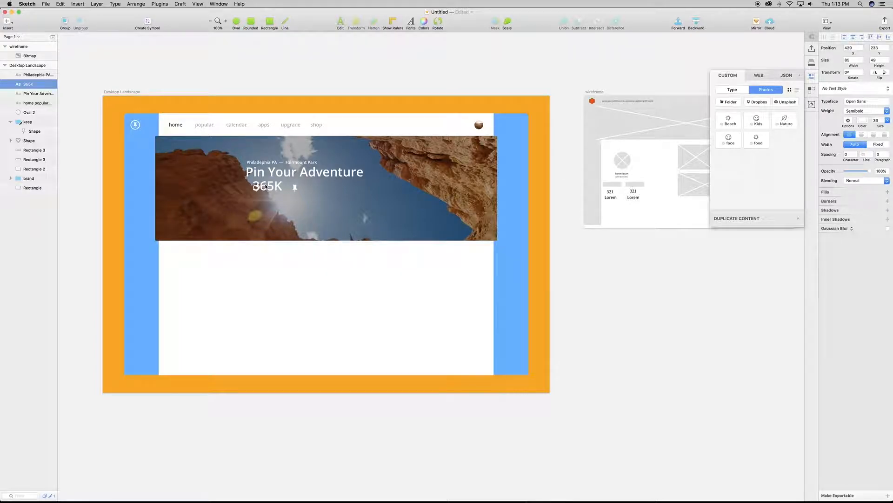
pyautogui.hotkey('shift', 'Down')
pyautogui.press('super+2')
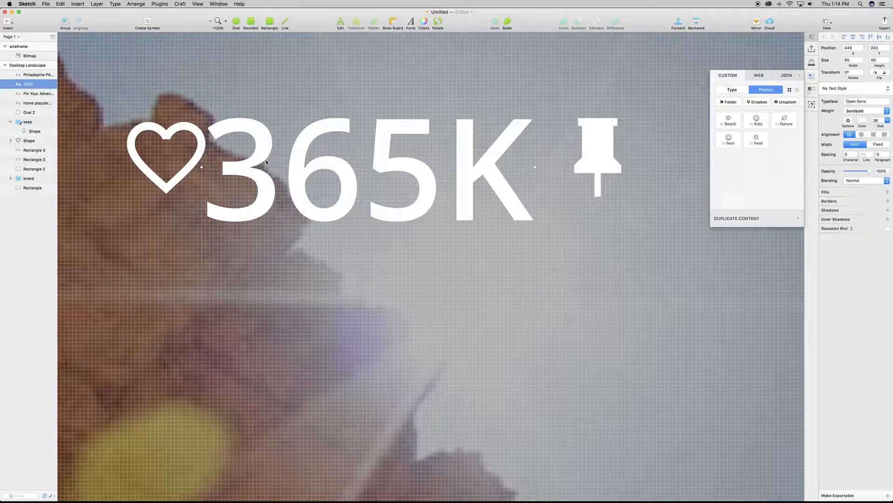
pyautogui.press('Down')
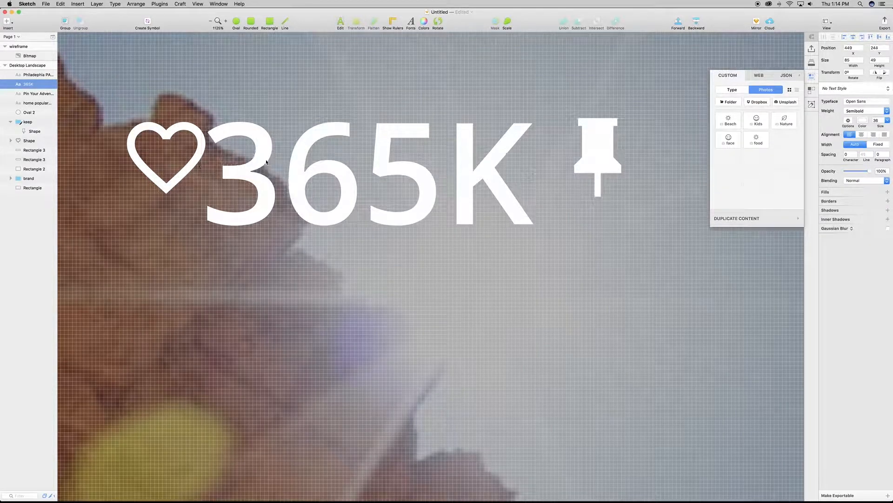
pyautogui.hotkey('shift', 'Right')
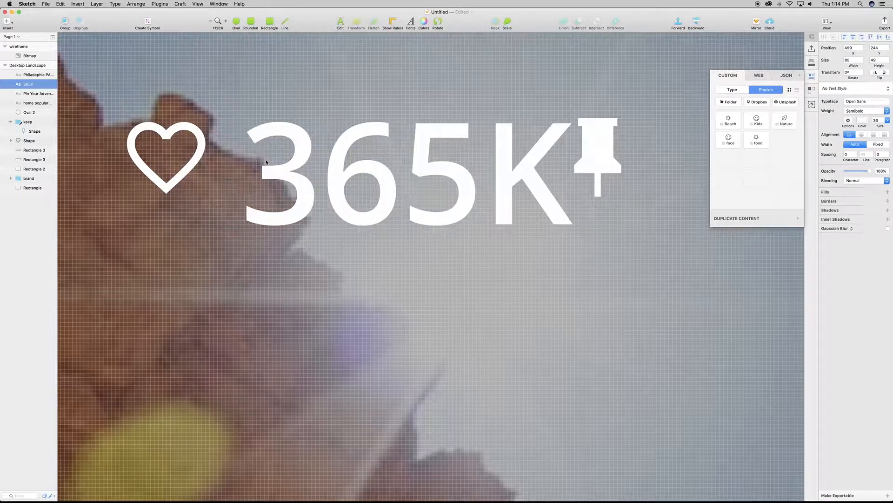
pyautogui.press('super+minus')
pyautogui.press('super+minus')
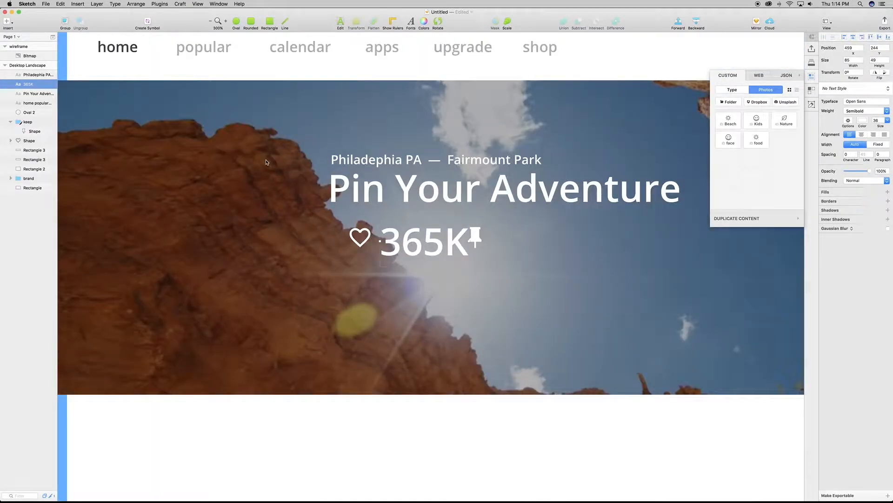
# - Move the heart icon and 365K text together 16 px left, in line with the title's left edge
pyautogui.keyDown('shift'); pyautogui.click(360, 232); pyautogui.keyUp('shift')
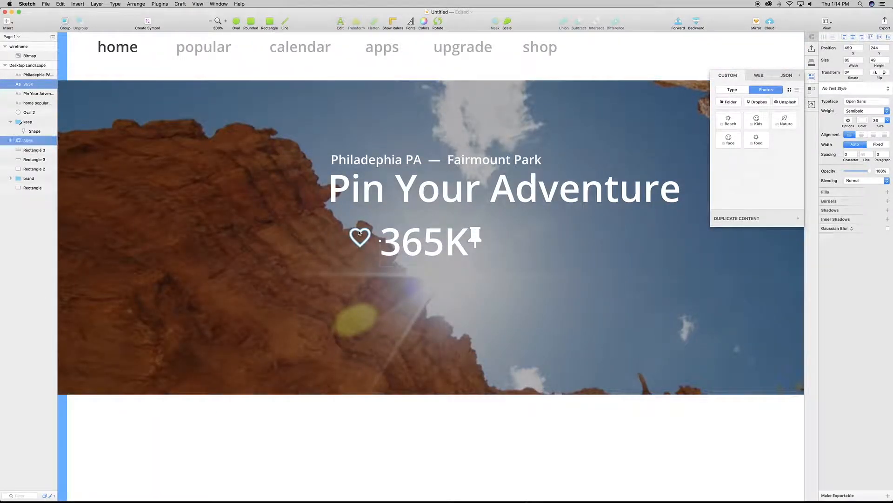
pyautogui.hotkey('shift', 'Left')
pyautogui.hotkey('shift', 'Left')
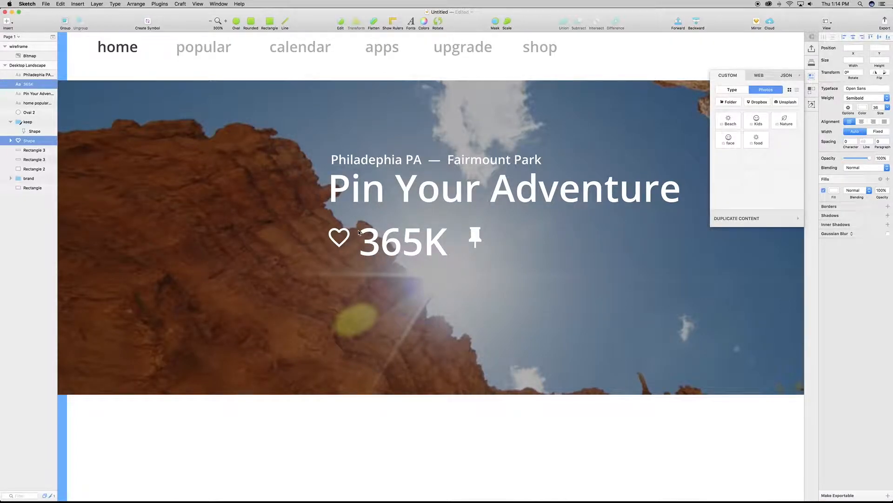
pyautogui.hotkey('shift', 'Right')
pyautogui.press('z')
pyautogui.moveTo(316, 153); pyautogui.dragTo(422, 337)
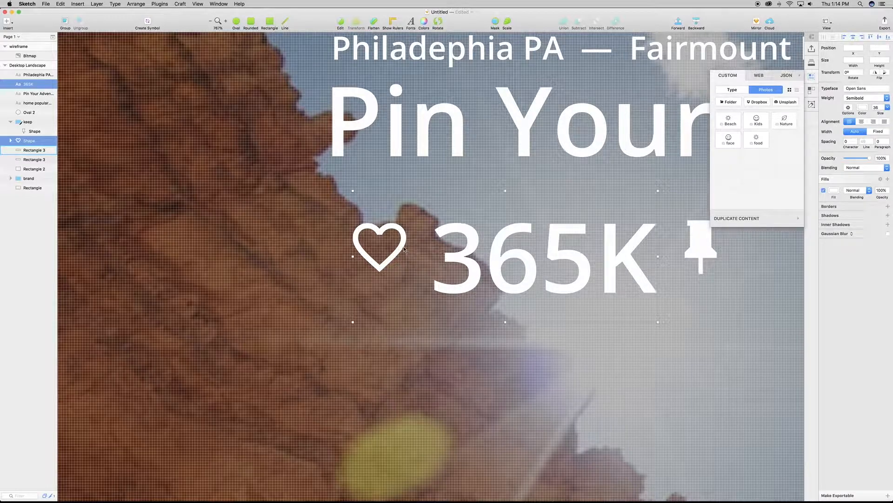
pyautogui.press('Left')
pyautogui.press('Left')
pyautogui.press('Left')
pyautogui.press('Left')
pyautogui.press('Left')
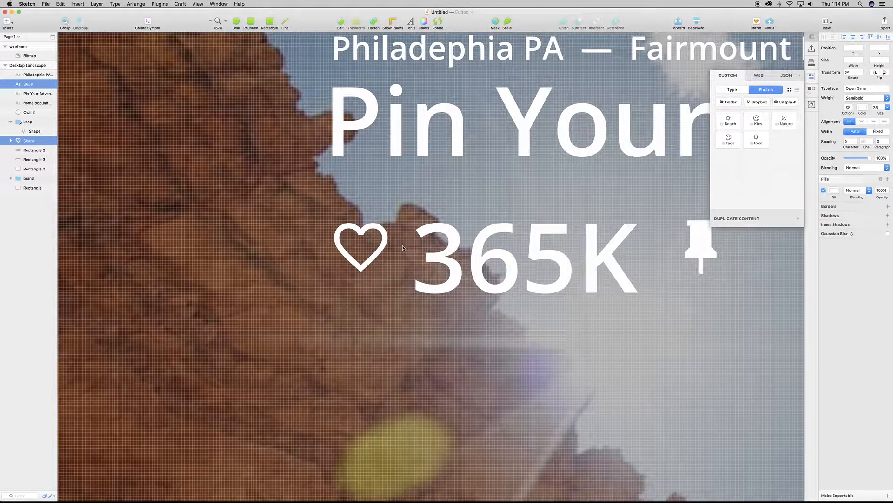
pyautogui.press('Left')
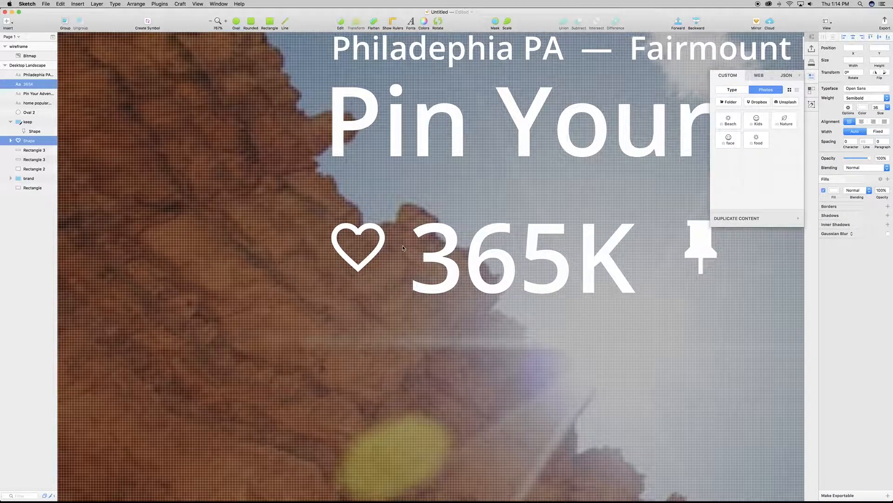
# - Lower the heart icon and 365K text together so the heart sits at Y 271, leaving more space below the title
pyautogui.press('Up')
pyautogui.press('Up')
pyautogui.press('Up')
pyautogui.press('Up')
pyautogui.press('Up')
pyautogui.press('Up')
pyautogui.press('Up')
pyautogui.press('Up')
pyautogui.press('Up')
pyautogui.press('Up')
pyautogui.press('Up')
pyautogui.press('Up')
pyautogui.press('Up')
pyautogui.press('Up')
pyautogui.press('Up')
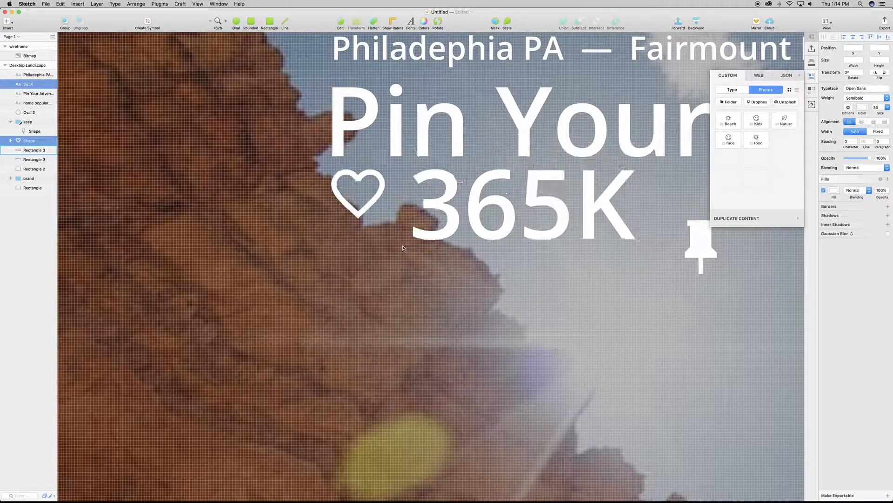
pyautogui.press('Up')
pyautogui.press('Up')
pyautogui.press('Up')
pyautogui.press('Down')
pyautogui.press('Down')
pyautogui.press('Down')
pyautogui.press('Down')
pyautogui.press('Down')
pyautogui.press('Down')
pyautogui.press('Down')
pyautogui.press('Down')
pyautogui.press('Down')
pyautogui.press('Down')
pyautogui.press('Down')
pyautogui.press('Down')
pyautogui.press('Down')
pyautogui.press('Down')
pyautogui.press('Down')
pyautogui.press('Down')
pyautogui.press('Down')
pyautogui.press('Down')
pyautogui.press('Down')
pyautogui.press('Down')
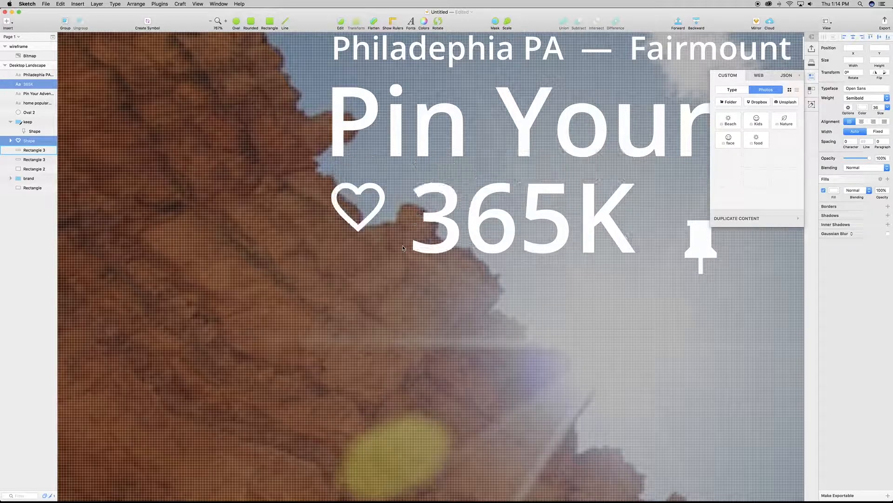
pyautogui.hotkey('shift', 'Down')
pyautogui.press('super+minus')
pyautogui.press('super+minus')
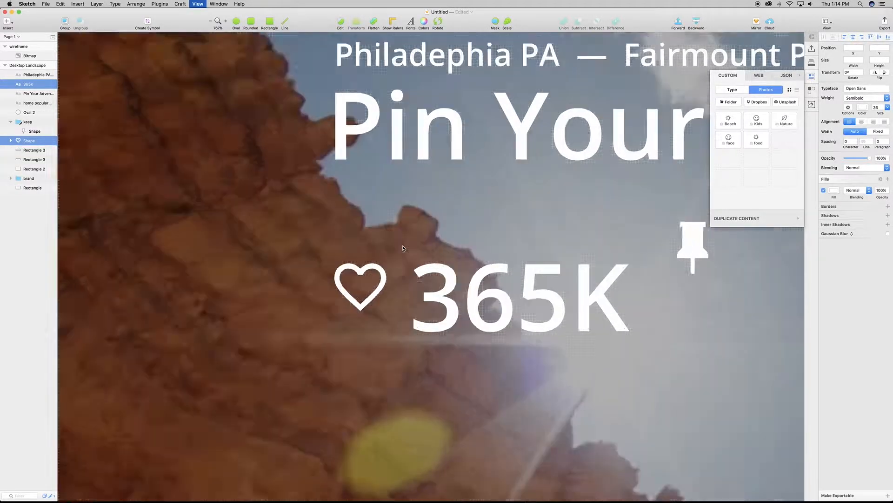
pyautogui.press('super+minus')
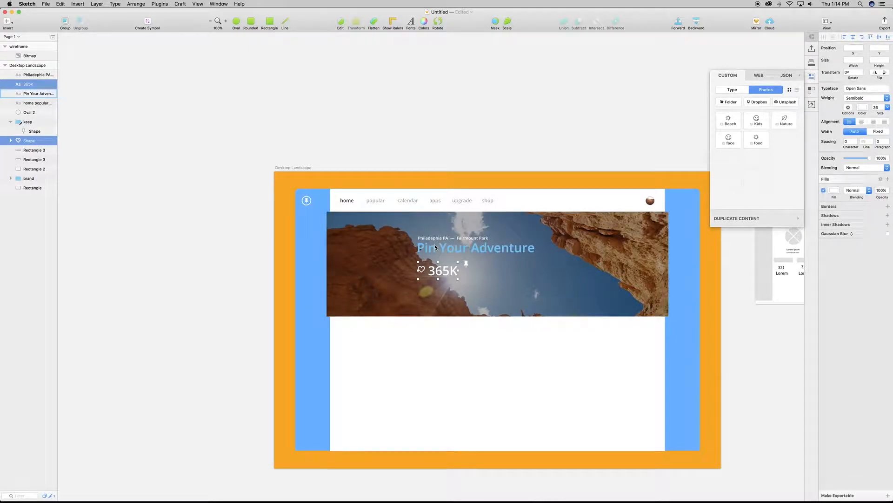
# - Duplicate the heart icon and 365K text and place the copy about 180 px right of the original, on the same line
pyautogui.scroll(-2, 469, 272)
pyautogui.hscroll(3, 469, 272)
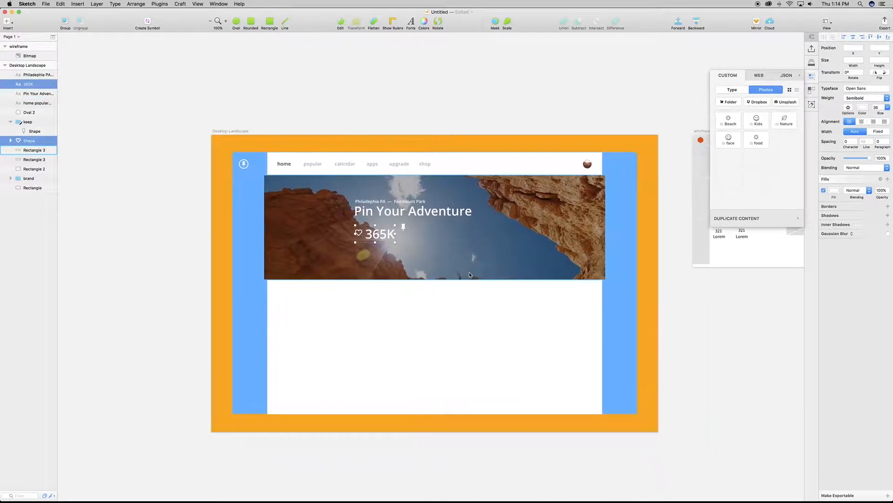
pyautogui.scroll(-1, 470, 274)
pyautogui.hscroll(3, 469, 274)
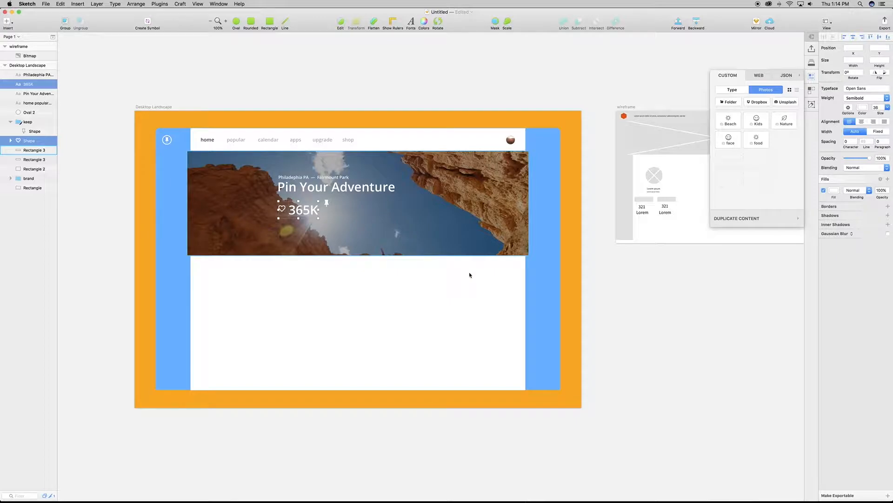
pyautogui.hscroll(1, 469, 275)
pyautogui.scroll(1, 469, 275)
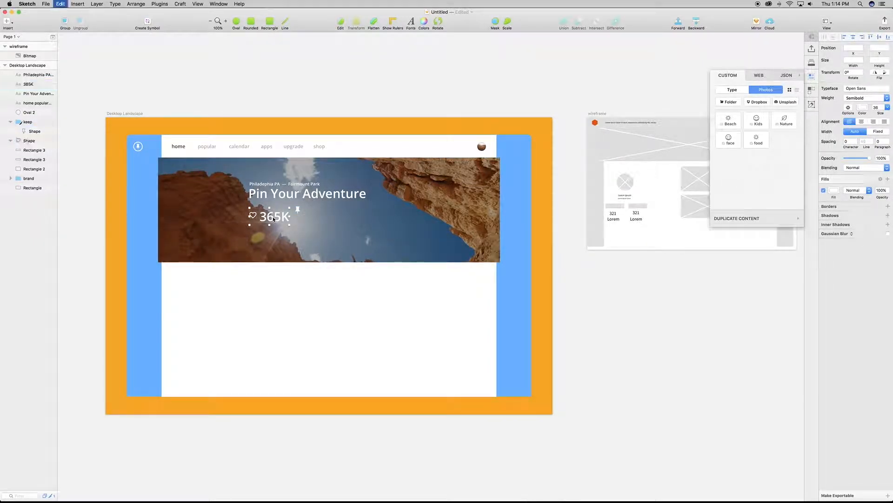
pyautogui.press('super+d')
pyautogui.hotkey('shift', 'Right')
pyautogui.hotkey('shift', 'Right')
pyautogui.hotkey('shift', 'Right')
pyautogui.hotkey('shift', 'Right')
pyautogui.hotkey('shift', 'Right')
pyautogui.hotkey('shift', 'Right')
pyautogui.hotkey('shift', 'Right')
pyautogui.hotkey('shift', 'Right')
pyautogui.hotkey('shift', 'Right')
pyautogui.hotkey('shift', 'Right')
pyautogui.hotkey('shift', 'Right')
pyautogui.hotkey('shift', 'Right')
pyautogui.hotkey('shift', 'Right')
pyautogui.hotkey('shift', 'Right')
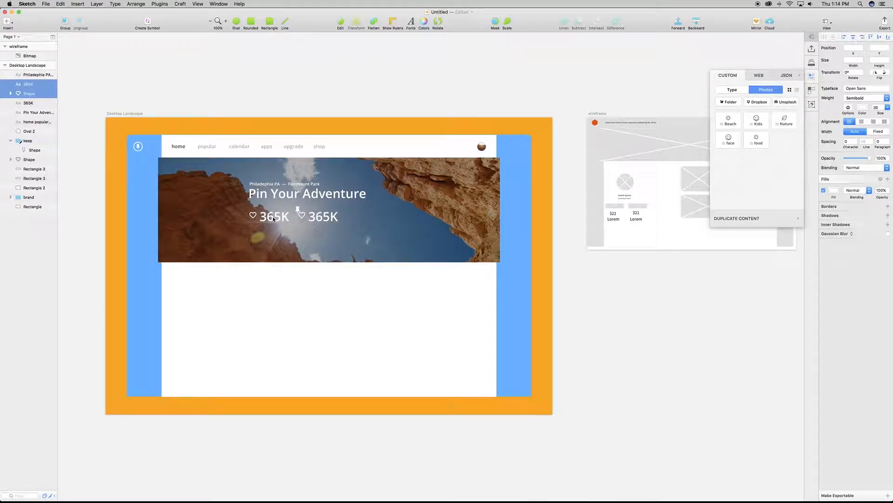
pyautogui.hotkey('shift', 'Right')
pyautogui.hotkey('shift', 'Right')
pyautogui.hotkey('shift', 'Left')
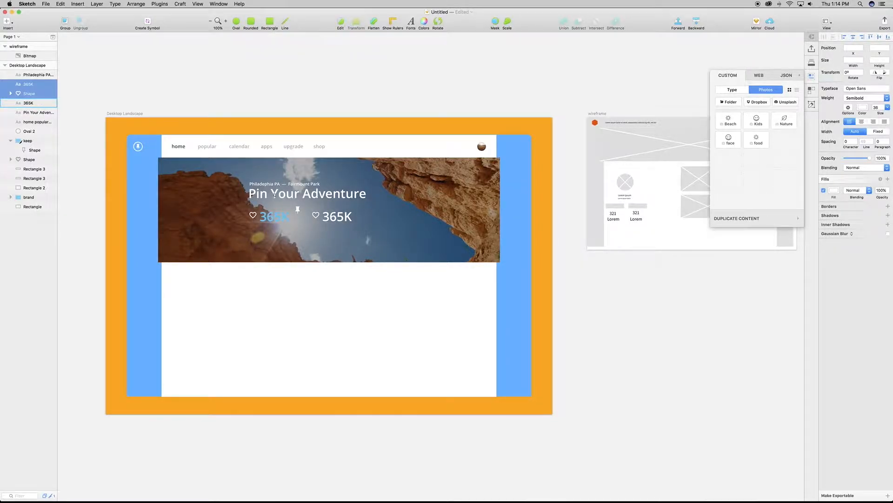
# - Move the pin icon over the duplicated heart icon, positioning it at X 600, Y 270
pyautogui.scroll(5, 309, 219)
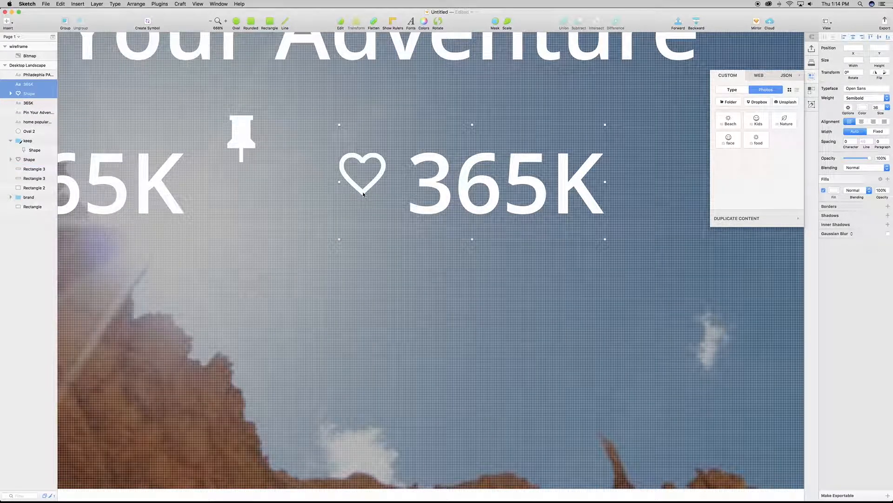
pyautogui.click(290, 224)
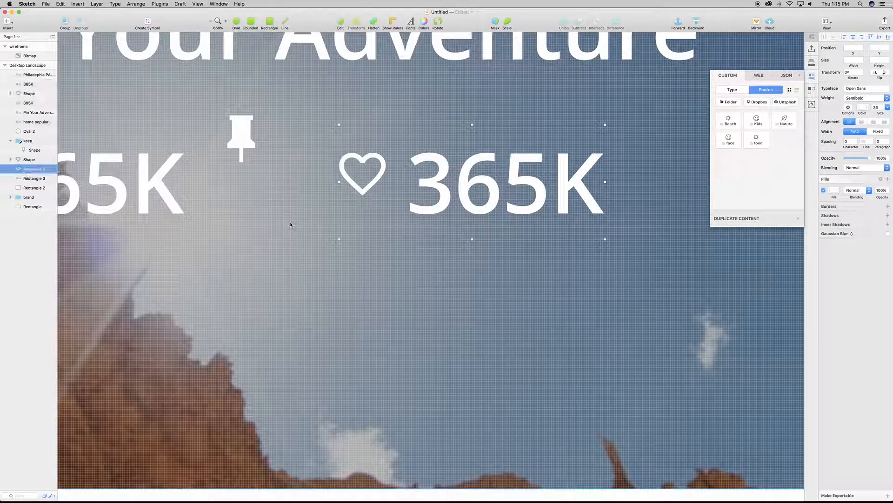
pyautogui.click(363, 195)
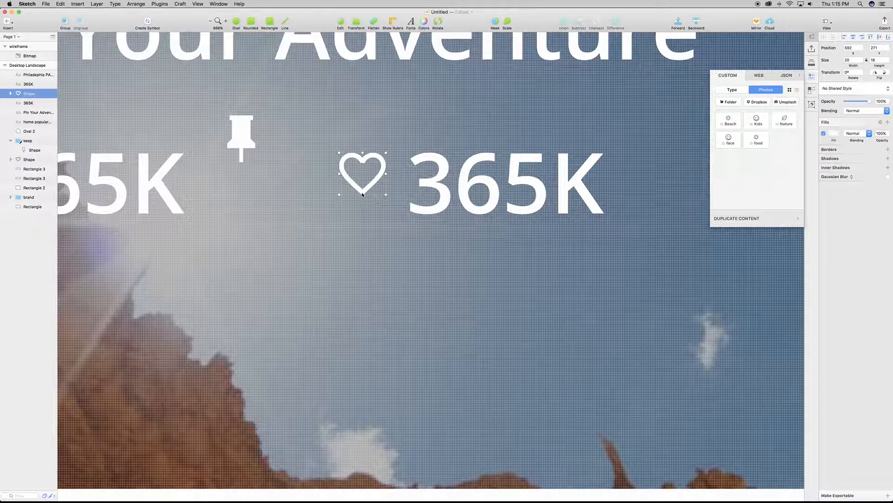
pyautogui.click(242, 138)
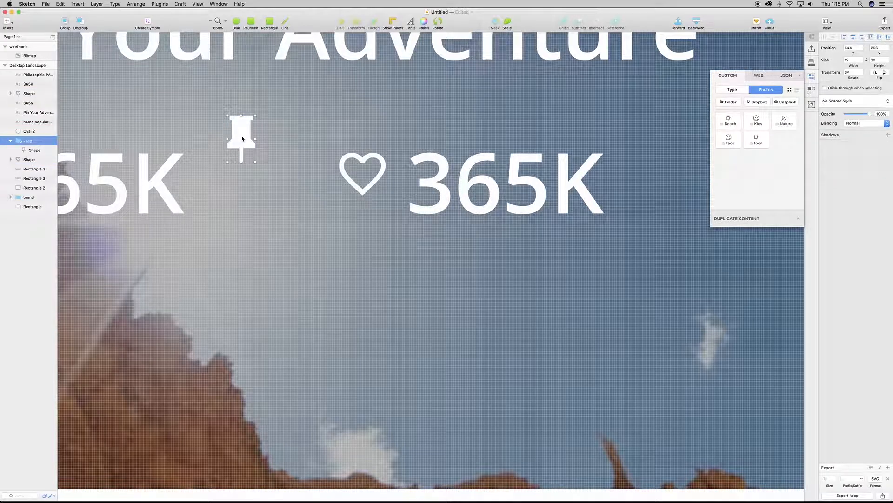
pyautogui.hotkey('shift', 'Right')
pyautogui.hotkey('shift', 'Right')
pyautogui.hotkey('shift', 'Right')
pyautogui.hotkey('shift', 'Right')
pyautogui.hotkey('shift', 'Right')
pyautogui.hotkey('shift', 'Down')
pyautogui.hotkey('shift', 'Right')
pyautogui.hotkey('shift', 'Right')
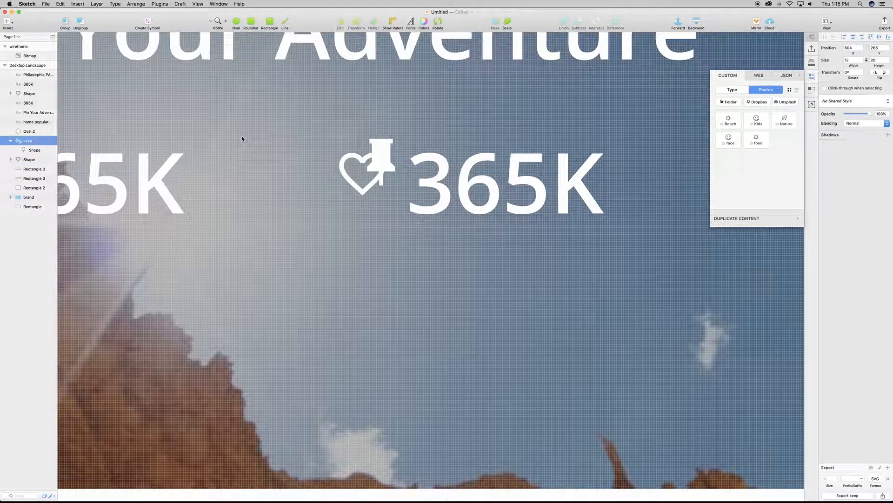
pyautogui.press('Left')
pyautogui.press('Left')
pyautogui.press('Left')
pyautogui.press('Left')
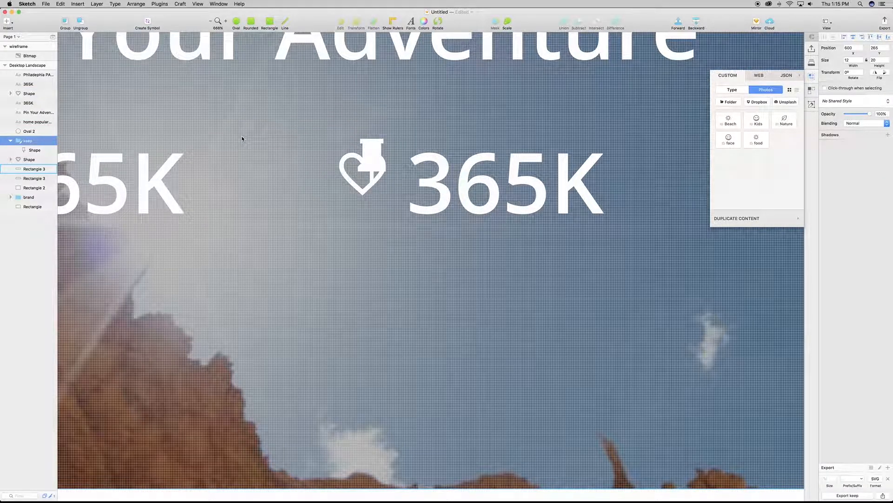
pyautogui.hotkey('shift', 'Down')
pyautogui.press('Up')
pyautogui.press('Up')
pyautogui.press('Up')
pyautogui.press('Up')
pyautogui.press('Up')
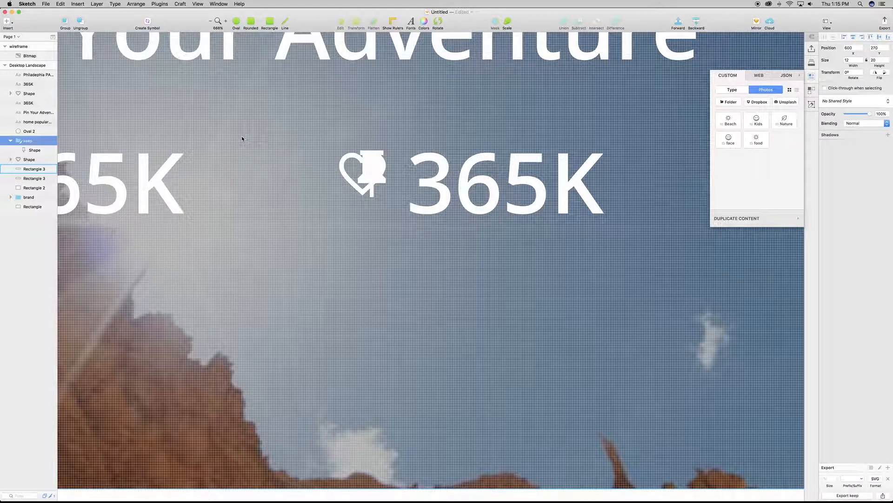
# - Delete the duplicated heart icon behind the pin icon, keeping the dark overlay on the header photo
pyautogui.click(353, 159)
pyautogui.press('Delete')
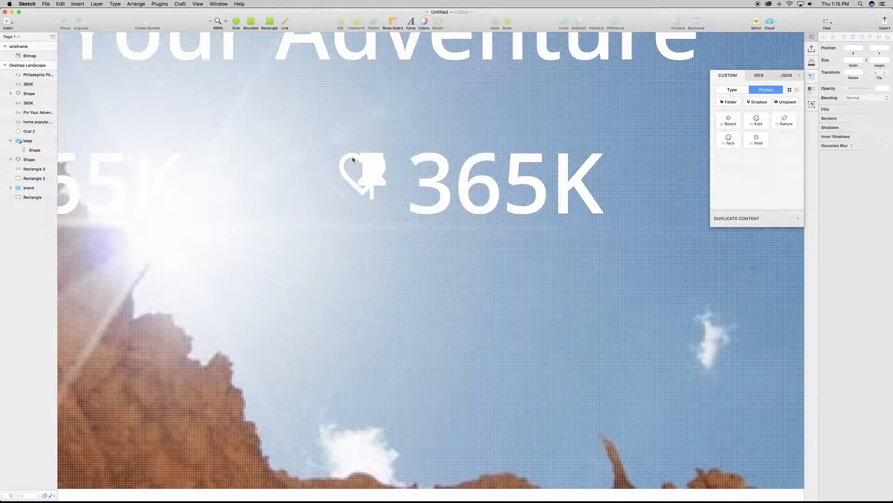
pyautogui.press('super+z')
pyautogui.press('super+z')
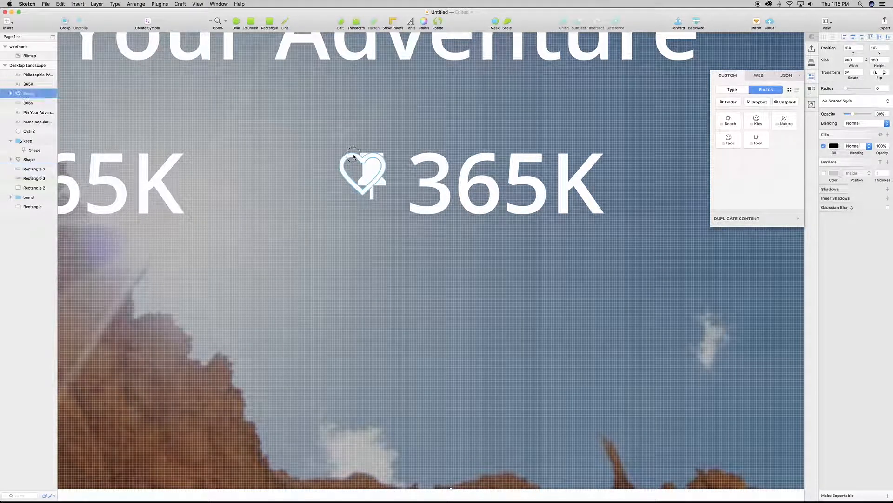
pyautogui.press('super+0')
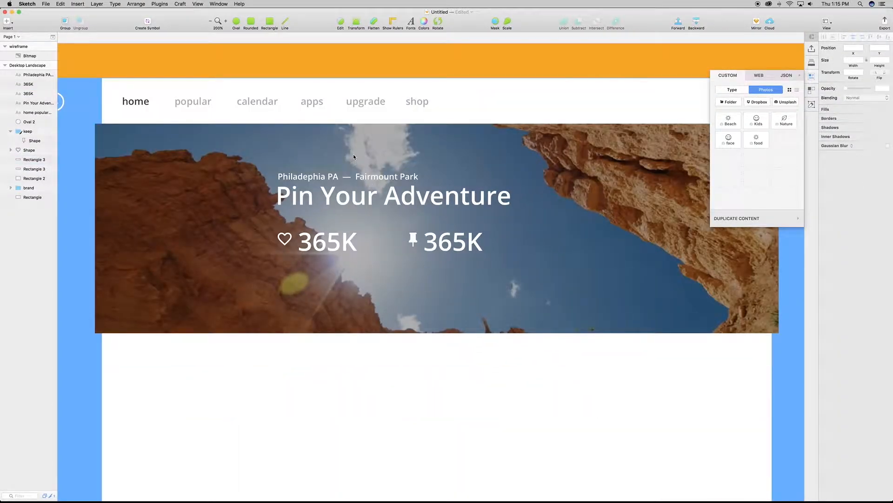
# - Draw a horizontal line about 286 px long under the Pin Your Adventure title, 2 px thick and white (FFFFFF)
pyautogui.scroll(-1, 398, 234)
pyautogui.hscroll(1, 398, 234)
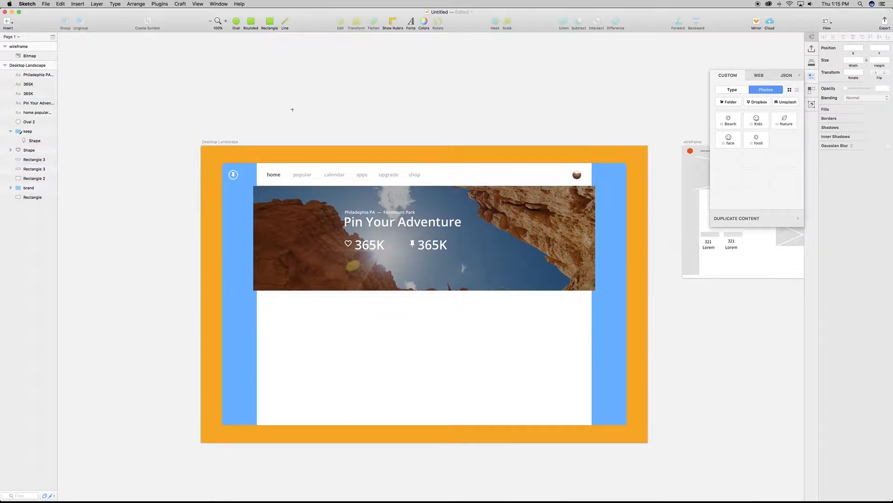
pyautogui.moveTo(345, 230); pyautogui.dragTo(445, 231)
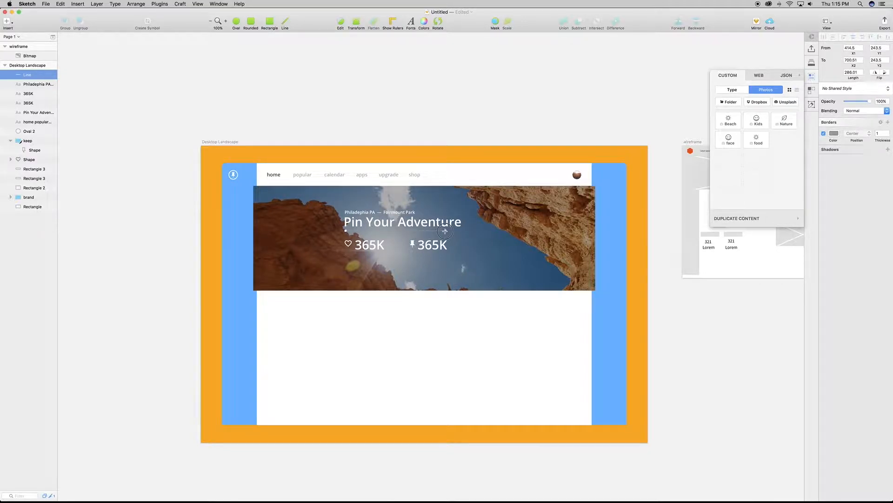
pyautogui.click(888, 133)
pyautogui.click(834, 133)
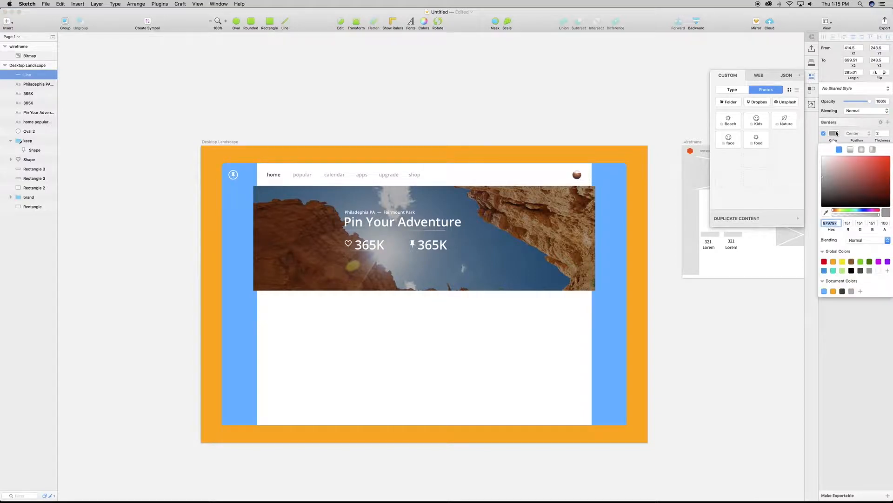
pyautogui.moveTo(835, 164); pyautogui.dragTo(797, 138)
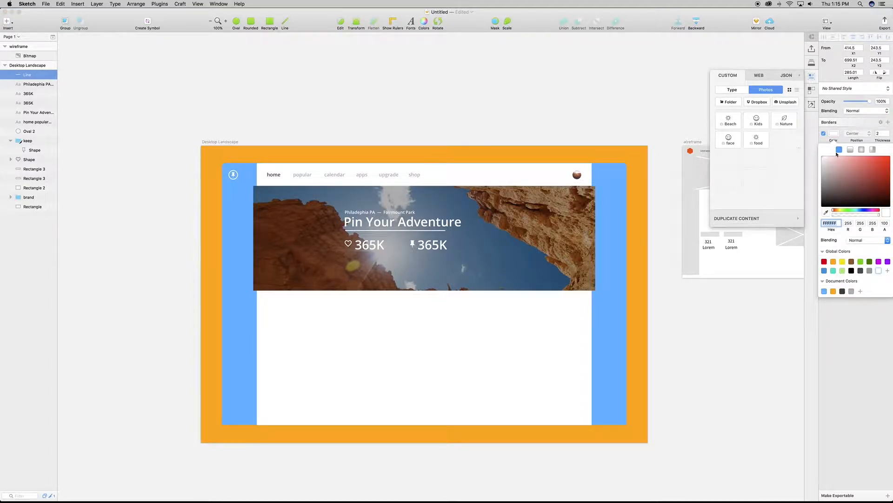
pyautogui.click(835, 134)
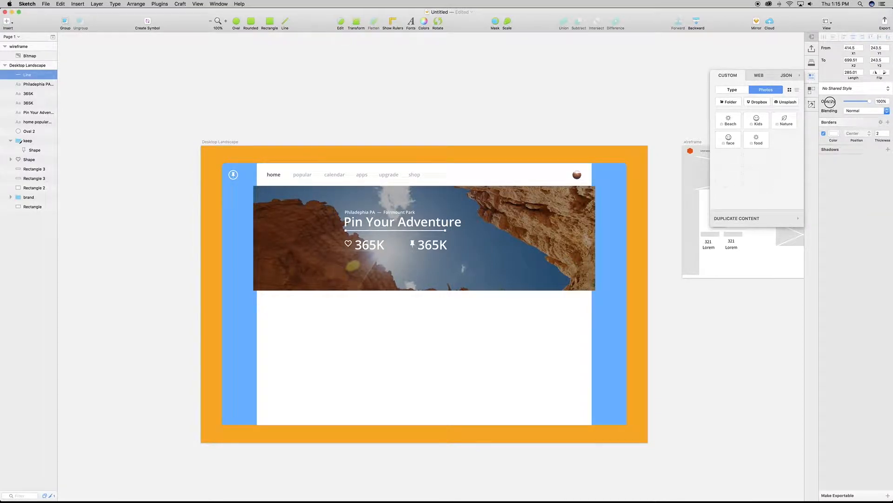
# - Set the opacity of the line under the title to 40%
pyautogui.moveTo(830, 101); pyautogui.dragTo(809, 103)
pyautogui.click(877, 102)
pyautogui.write('40')
pyautogui.press('Return')
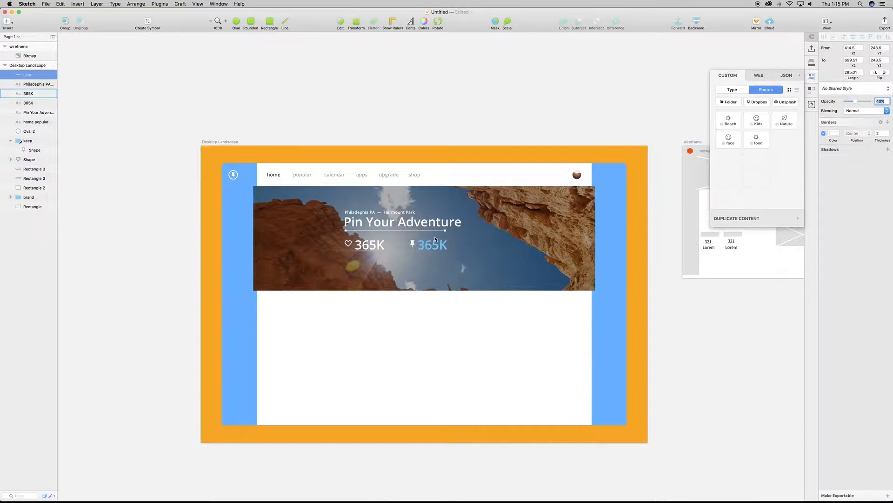
pyautogui.write('z')
pyautogui.click(409, 252)
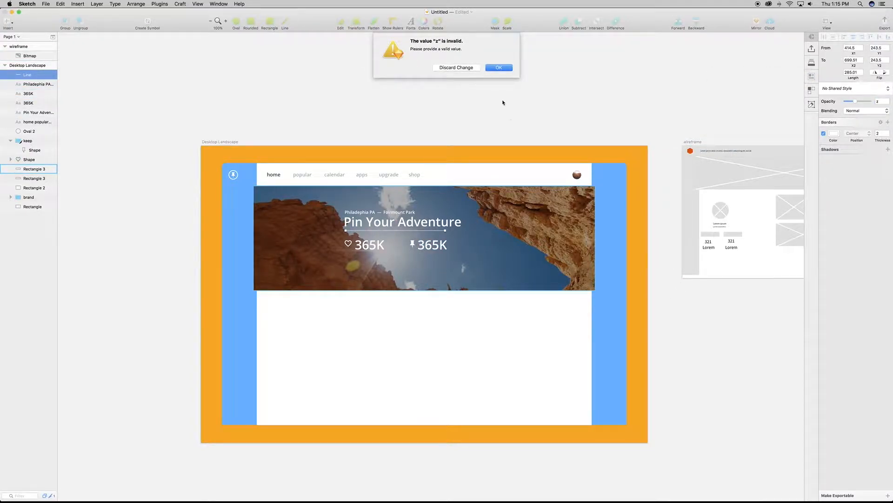
pyautogui.click(500, 68)
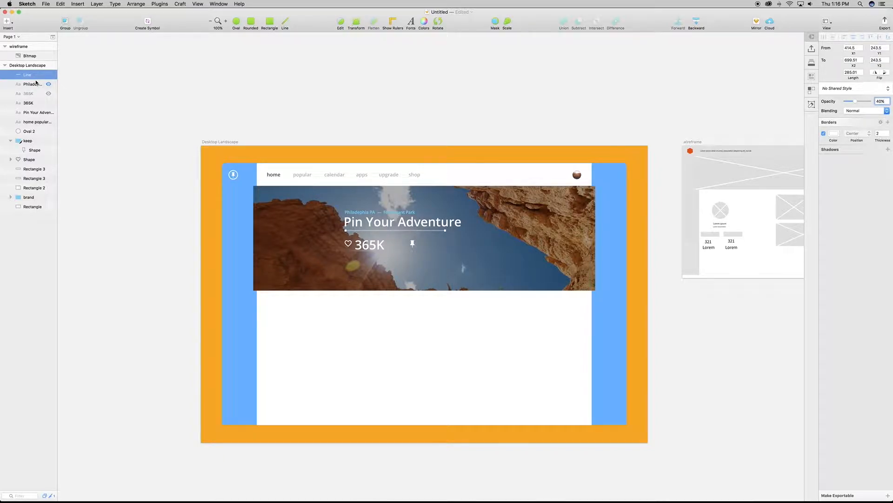
# - Show the hidden 365K text beside the pin icon again and rename the line layer to z
pyautogui.click(49, 94)
pyautogui.doubleClick(33, 76)
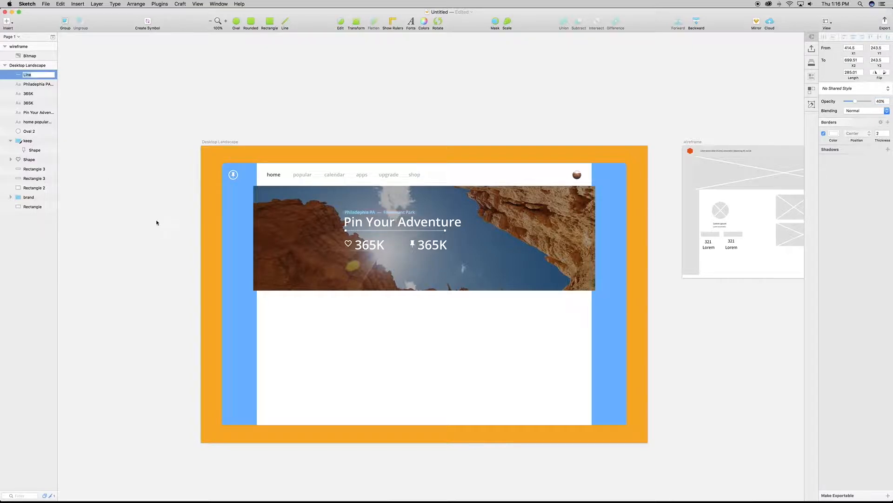
pyautogui.write('z')
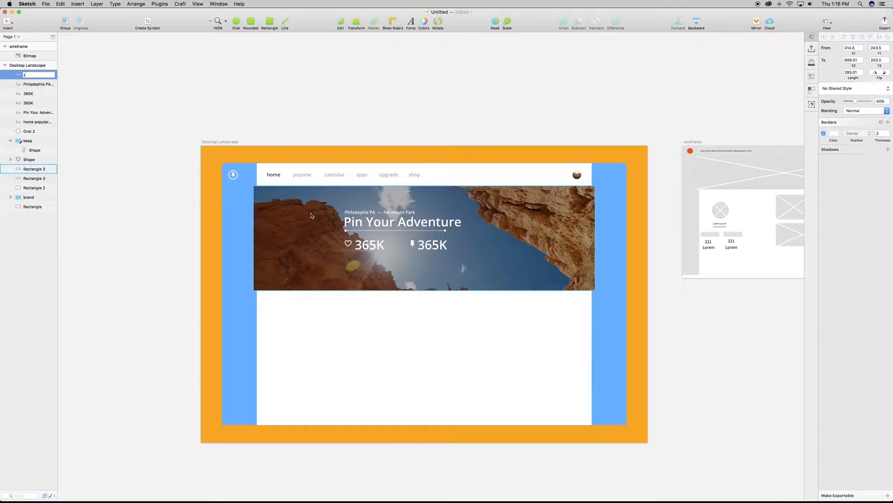
pyautogui.click(31, 92)
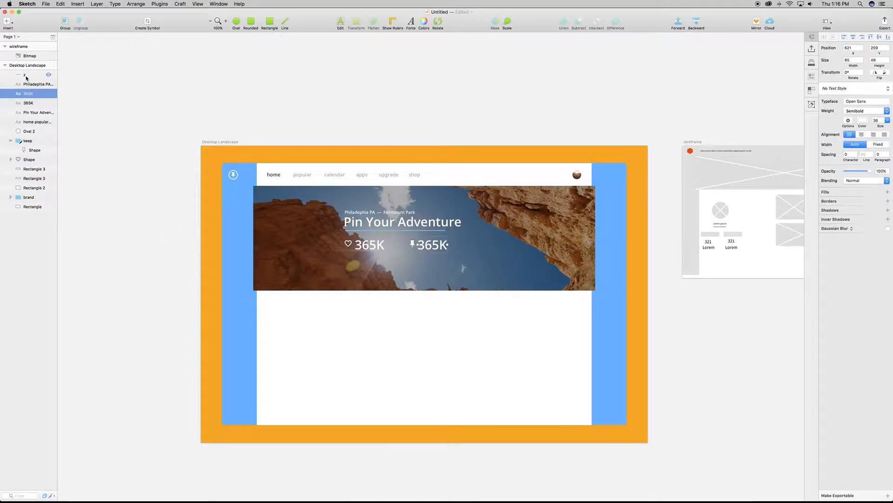
# - Move the line just below the title, with its start at X 413.5, Y 242, in line with the title's left edge
pyautogui.click(26, 78)
pyautogui.moveTo(341, 206); pyautogui.dragTo(379, 260)
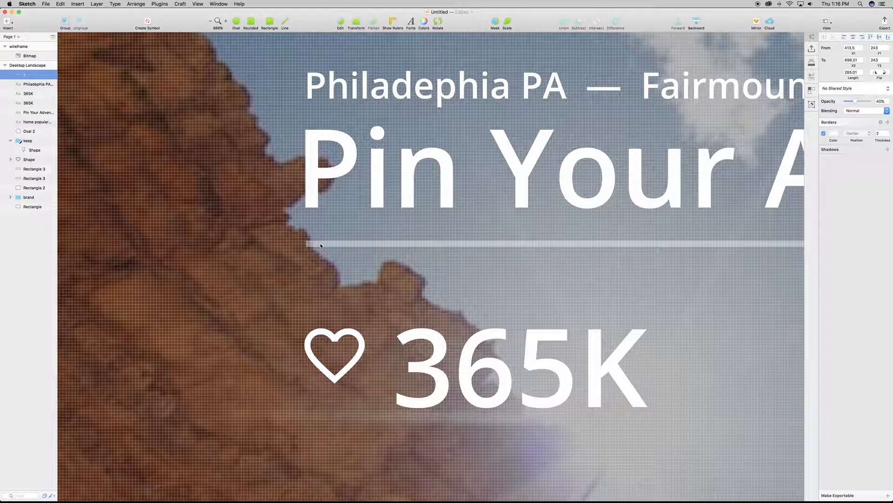
pyautogui.press('super+minus')
pyautogui.press('super+minus')
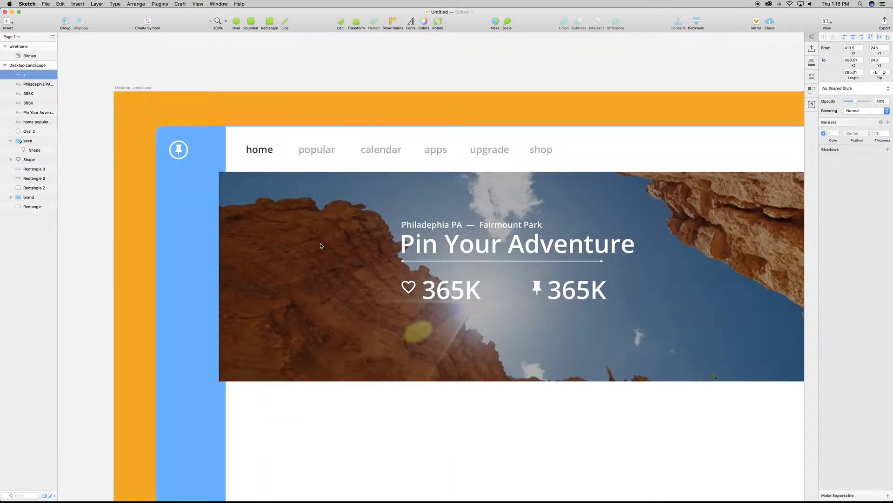
pyautogui.press('Up')
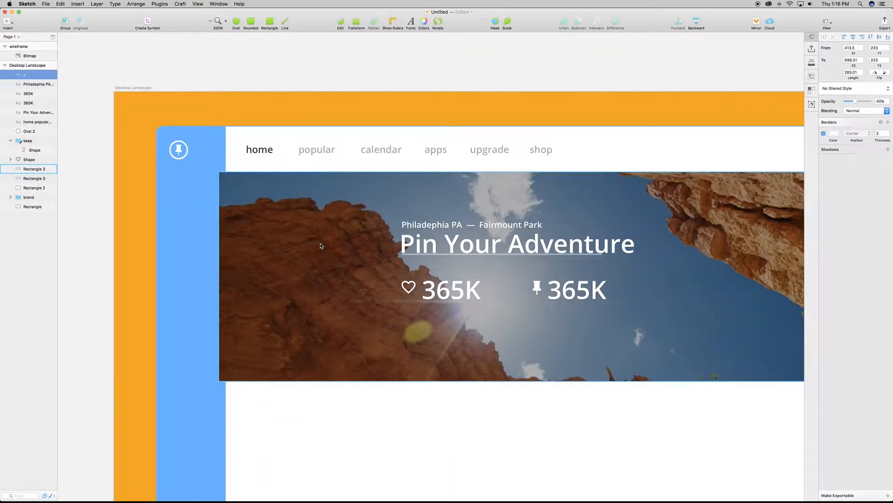
pyautogui.press('super+minus')
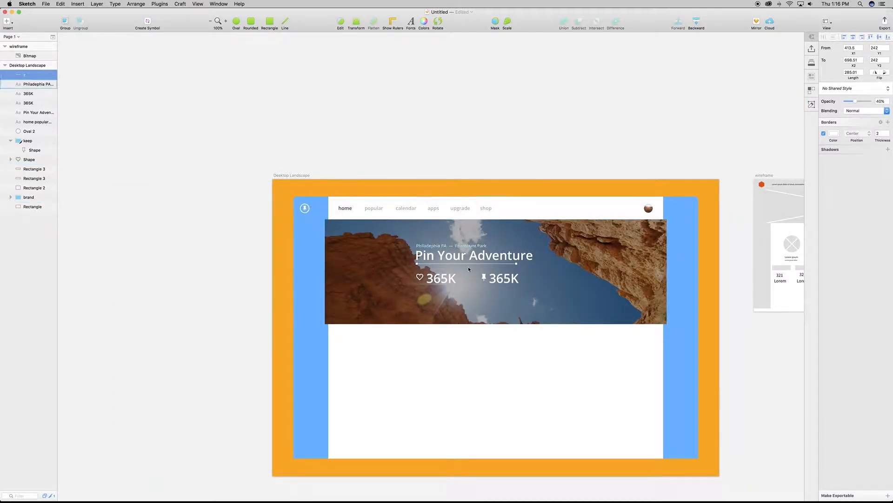
# - Draw a rectangle about 287 × 129 px below the header photo, right of the content area's middle, with 50% opacity
pyautogui.scroll(-3, 523, 337)
pyautogui.hscroll(2, 524, 337)
pyautogui.scroll(-1, 524, 338)
pyautogui.hscroll(1, 524, 337)
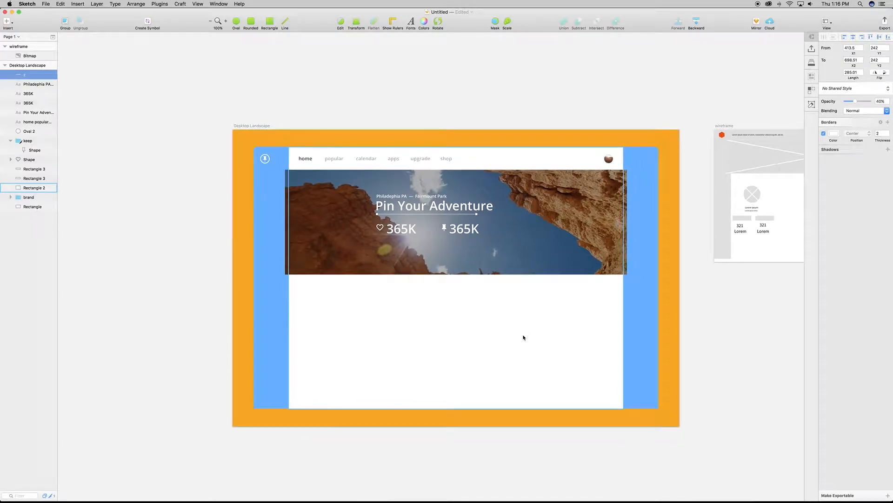
pyautogui.hscroll(8, 524, 337)
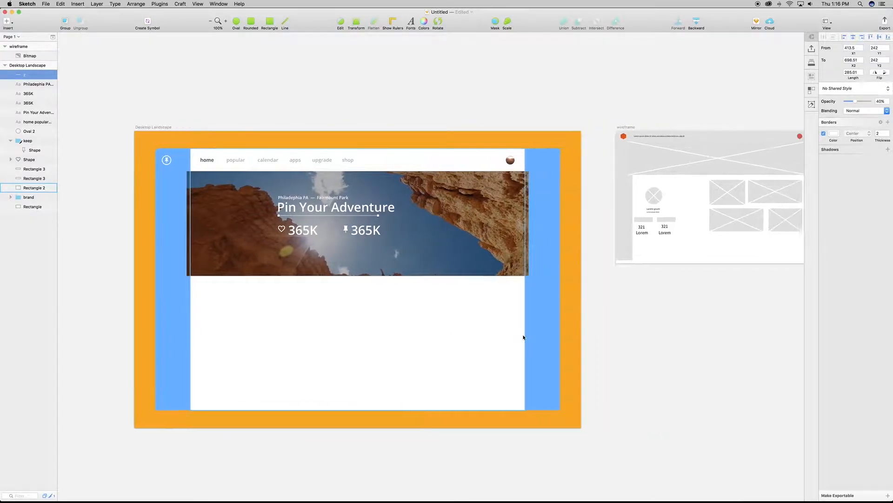
pyautogui.scroll(-1, 524, 338)
pyautogui.hscroll(1, 523, 337)
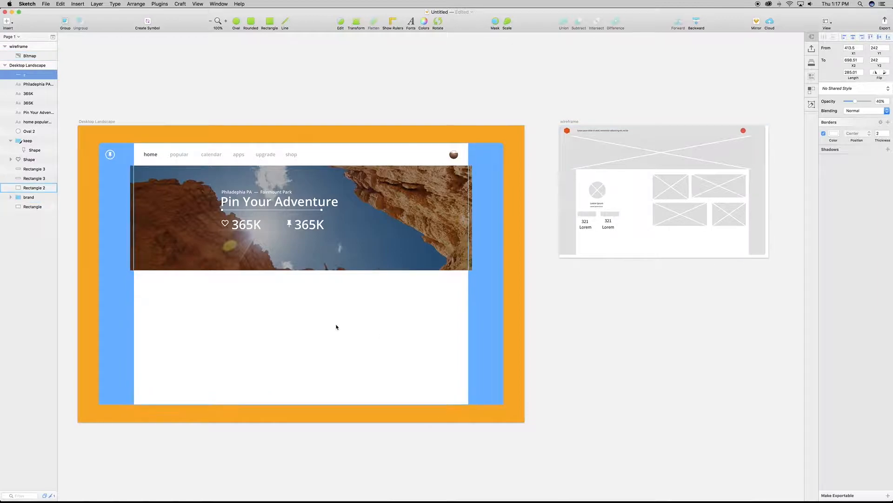
pyautogui.click(269, 21)
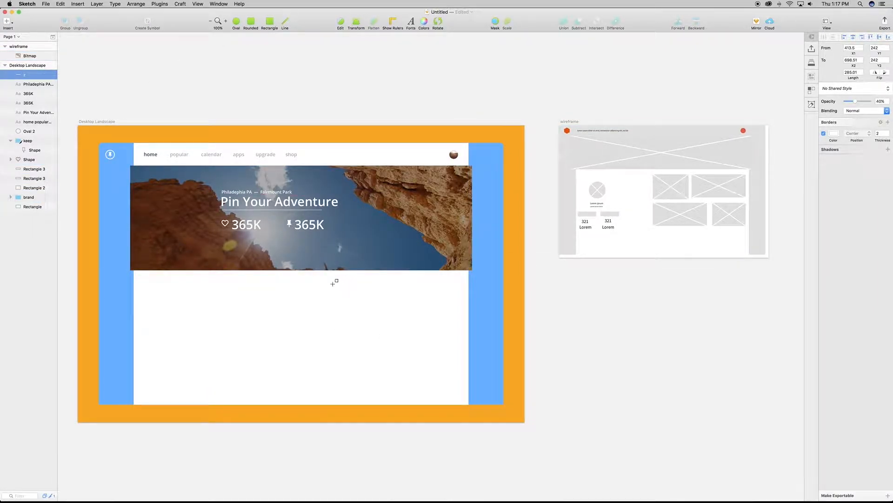
pyautogui.moveTo(315, 279); pyautogui.dragTo(415, 325)
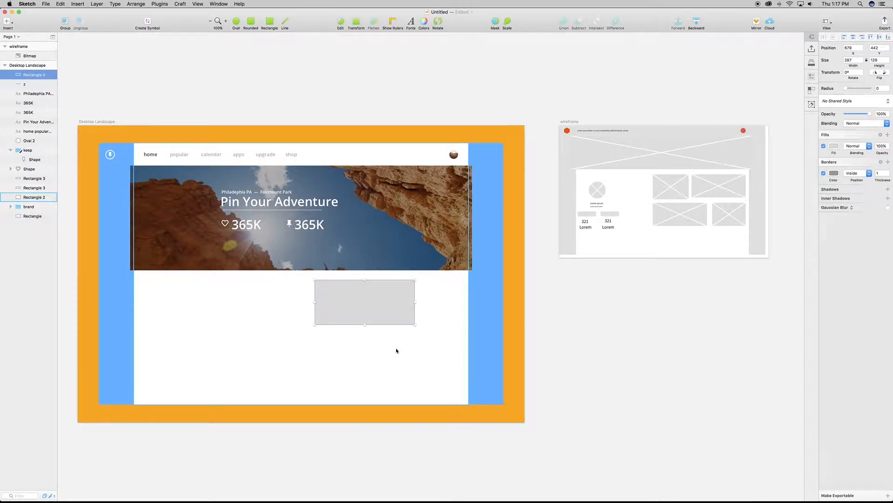
pyautogui.press('5')
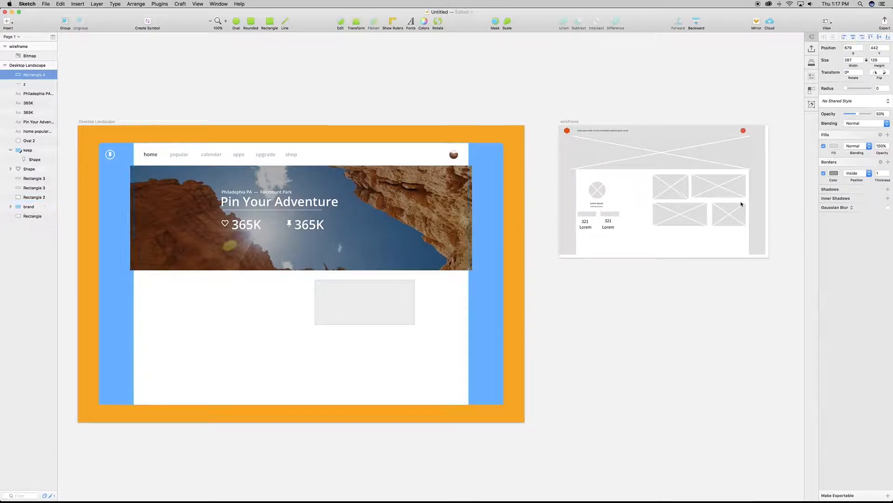
# - Resize the new rectangle to 350 × 175 px and turn off its border
pyautogui.click(854, 60)
pyautogui.write('350')
pyautogui.press('Tab')
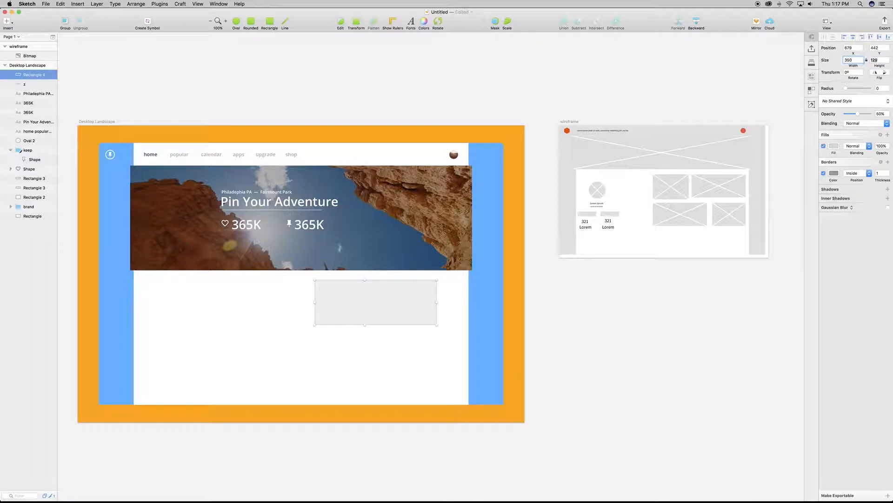
pyautogui.write('175')
pyautogui.press('Return')
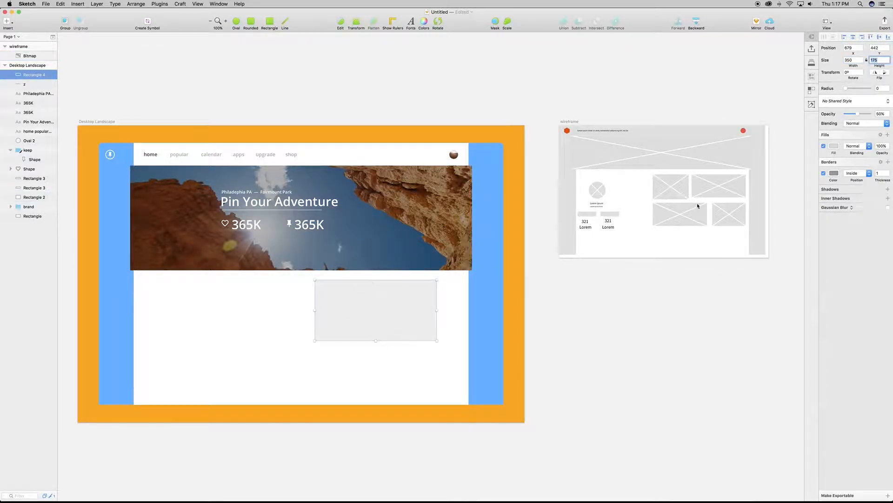
pyautogui.click(824, 173)
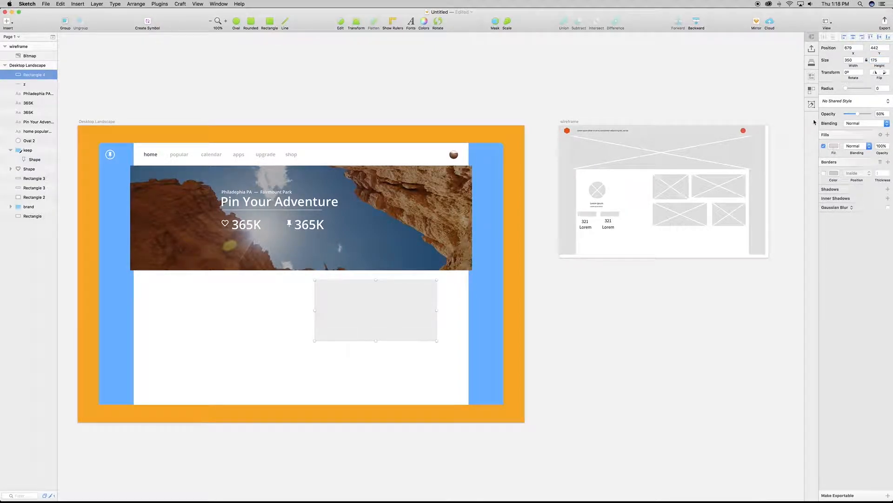
# - Fill the rectangle with an Unsplash photo, trying the Kids and face sets and settling on a wind-turbine landscape
pyautogui.click(812, 76)
pyautogui.click(760, 123)
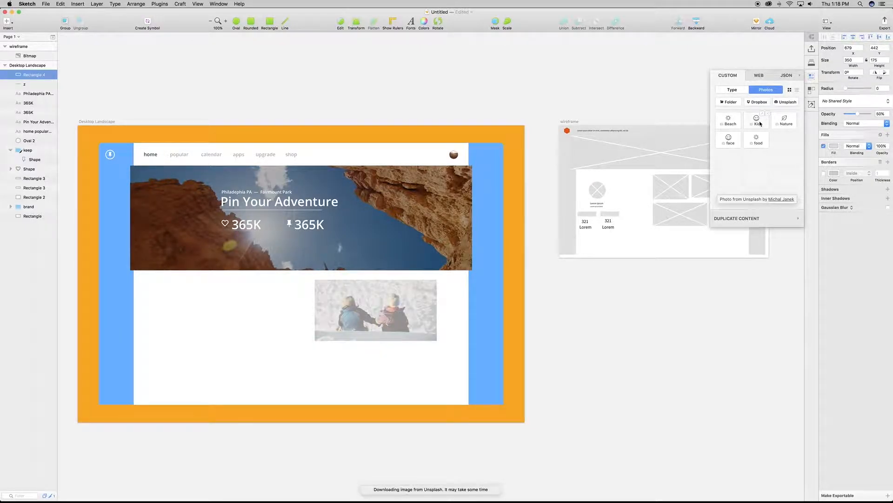
pyautogui.click(729, 143)
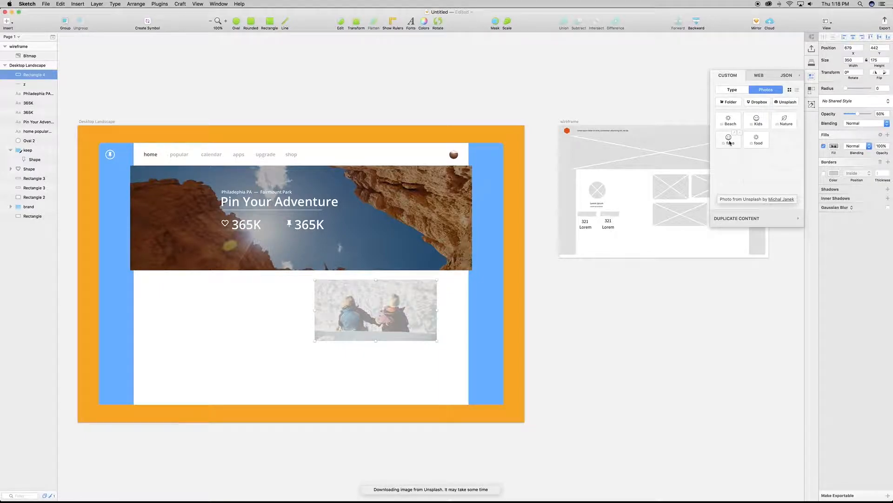
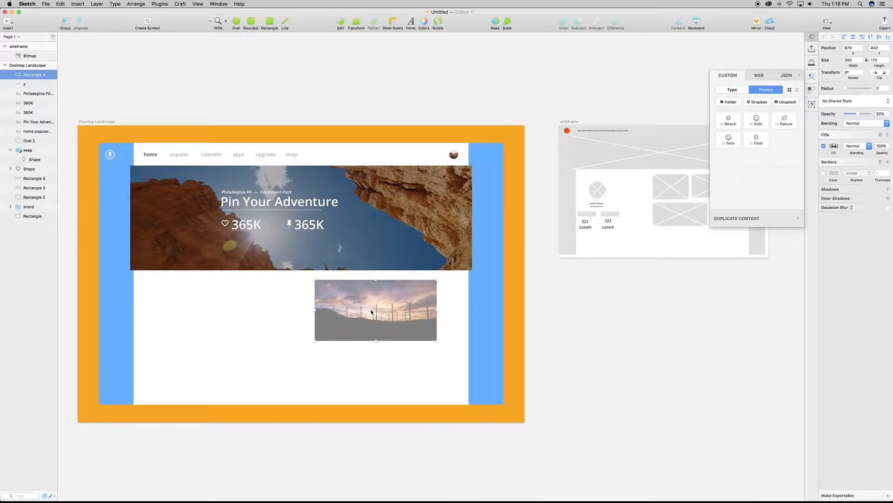
# - Set the opacity of the wind-turbine photo rectangle to 100%
pyautogui.click(30, 84)
pyautogui.click(30, 75)
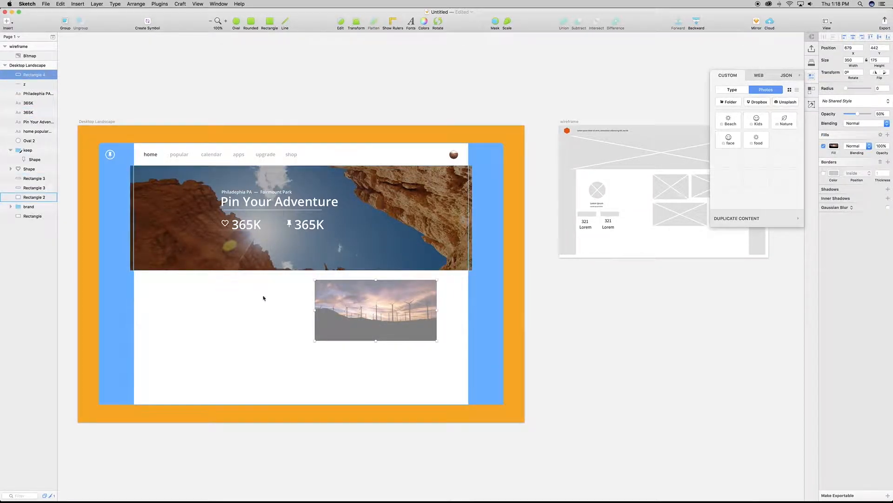
pyautogui.click(831, 114)
pyautogui.press('0')
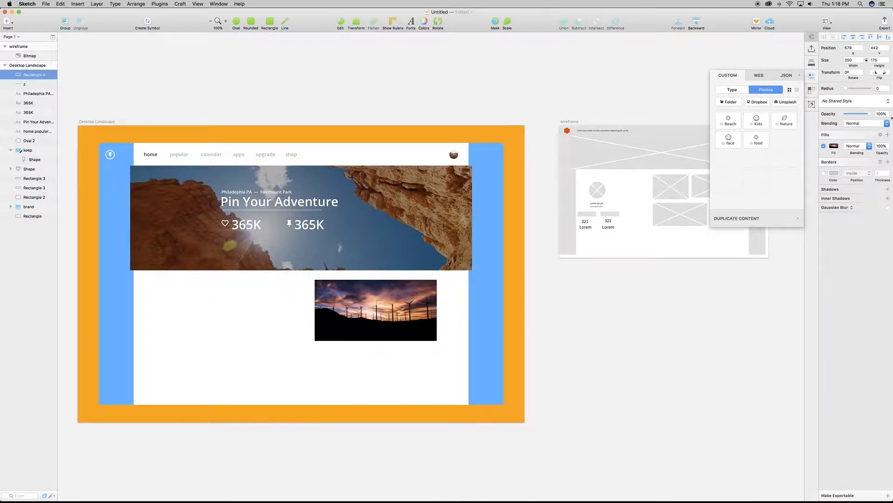
# - Move the wind-turbine photo to X 760, Y 425, leaving a 10 px inset from the banner and the content area's edge
pyautogui.click(371, 325)
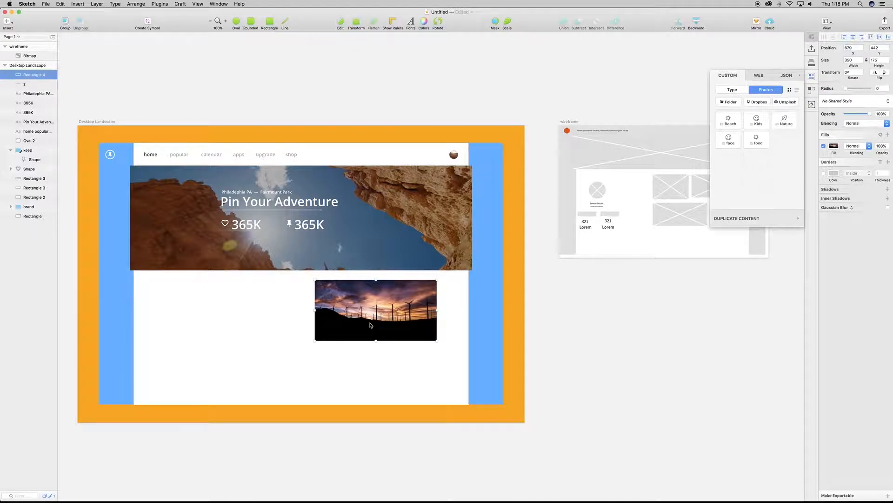
pyautogui.hotkey('shift', 'Right')
pyautogui.hotkey('shift', 'Right')
pyautogui.hotkey('shift', 'Right')
pyautogui.hotkey('shift', 'Right')
pyautogui.hotkey('shift', 'Right')
pyautogui.hotkey('shift', 'Right')
pyautogui.hotkey('shift', 'Right')
pyautogui.hotkey('shift', 'Right')
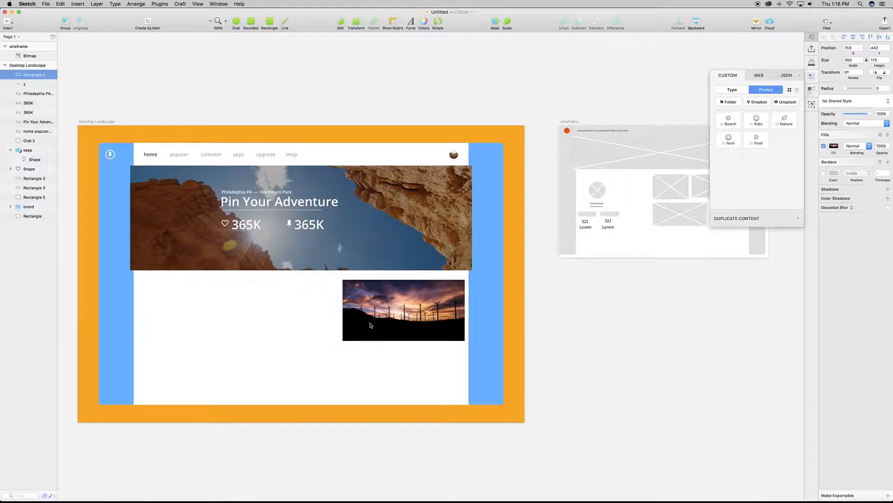
pyautogui.hotkey('shift', 'Right')
pyautogui.press('Right')
pyautogui.hotkey('shift', 'Up')
pyautogui.hotkey('shift', 'Up')
pyautogui.hotkey('shift', 'Up')
pyautogui.press('Down')
pyautogui.press('Down')
pyautogui.press('Down')
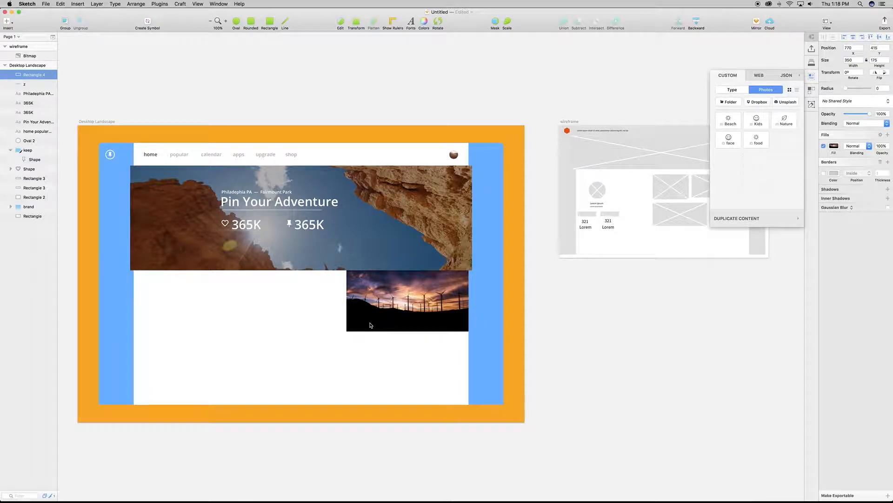
pyautogui.hotkey('shift', 'Down')
pyautogui.hotkey('shift', 'Left')
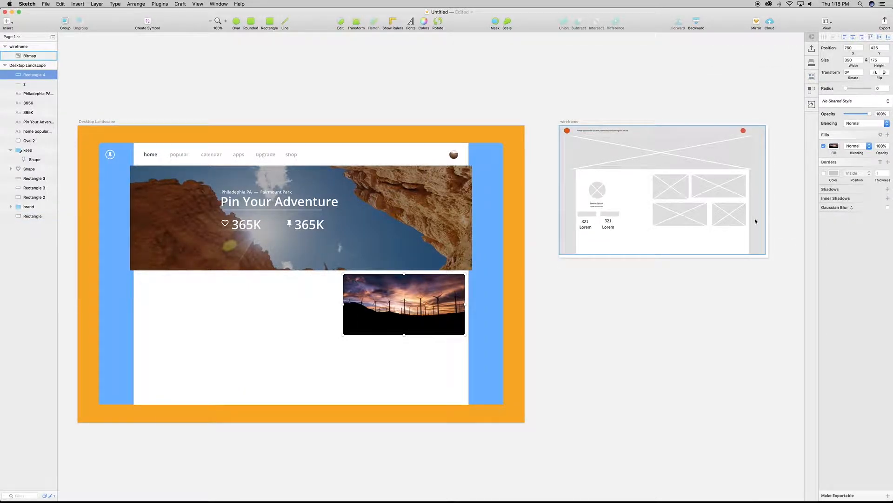
# - Duplicate the wind-turbine photo and move the copy left along the same row
pyautogui.press('super+d')
pyautogui.hotkey('shift', 'Left')
pyautogui.hotkey('shift', 'Left')
pyautogui.hotkey('shift', 'Left')
pyautogui.hotkey('shift', 'Left')
pyautogui.hotkey('shift', 'Left')
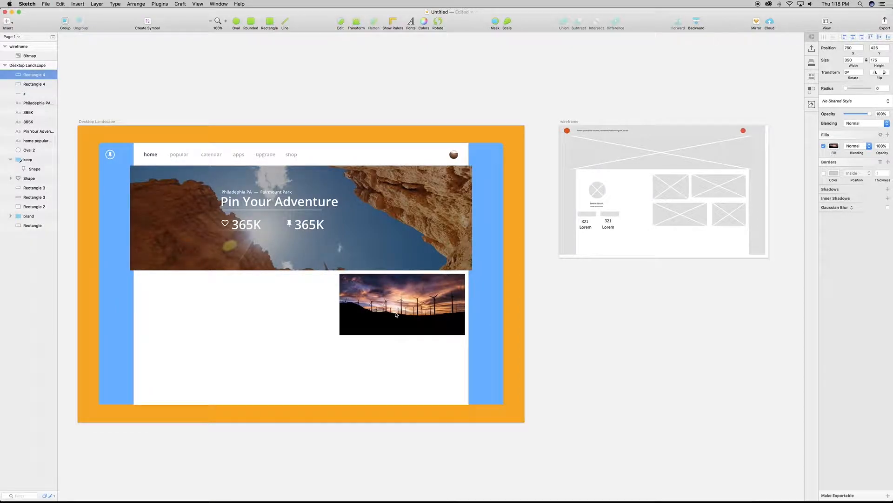
pyautogui.hotkey('shift', 'Left')
pyautogui.hotkey('shift', 'Left')
pyautogui.hotkey('shift', 'Left')
pyautogui.hotkey('shift', 'Left')
pyautogui.hotkey('shift', 'Left')
pyautogui.hotkey('shift', 'Left')
pyautogui.hotkey('shift', 'Left')
pyautogui.hotkey('shift', 'Left')
pyautogui.hotkey('shift', 'Left')
pyautogui.hotkey('shift', 'Left')
pyautogui.hotkey('shift', 'Left')
pyautogui.hotkey('shift', 'Left')
pyautogui.hotkey('shift', 'Left')
pyautogui.hotkey('shift', 'Left')
pyautogui.hotkey('shift', 'Left')
pyautogui.hotkey('shift', 'Left')
pyautogui.hotkey('shift', 'Left')
pyautogui.hotkey('shift', 'Left')
pyautogui.hotkey('shift', 'Left')
pyautogui.hotkey('shift', 'Left')
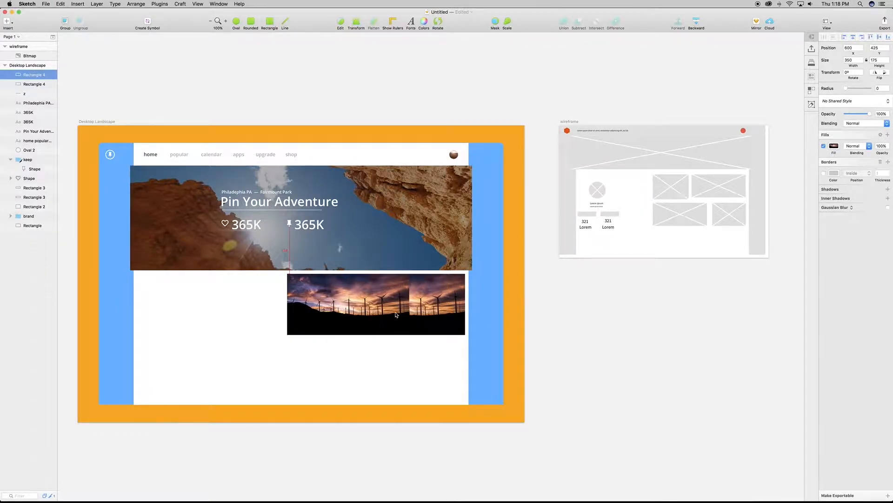
pyautogui.hotkey('shift', 'Left')
pyautogui.hotkey('shift', 'Left')
pyautogui.hotkey('shift', 'Left')
pyautogui.hotkey('shift', 'Left')
pyautogui.hotkey('shift', 'Left')
pyautogui.hotkey('shift', 'Left')
pyautogui.hotkey('shift', 'Left')
pyautogui.hotkey('shift', 'Left')
pyautogui.hotkey('shift', 'Left')
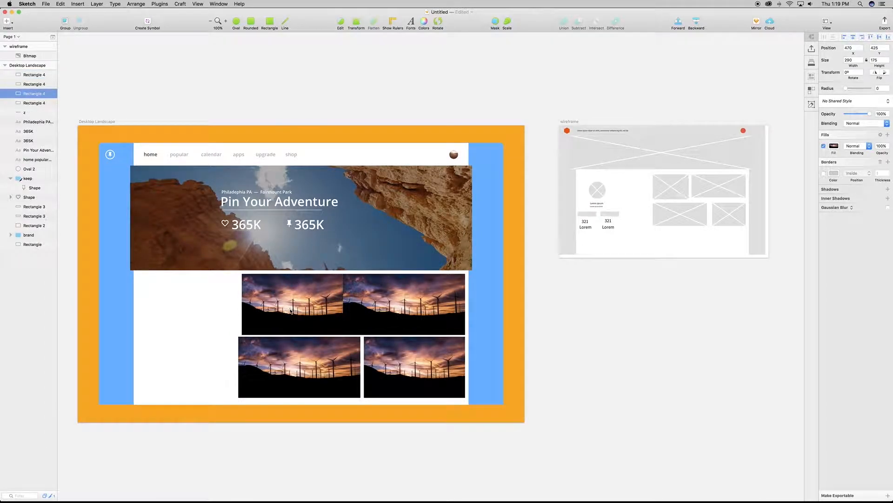
# - Nudge the upper-left photo left to X 460 so it lines up with the photo below it
pyautogui.press('Left')
pyautogui.press('Left')
pyautogui.press('Left')
pyautogui.press('Left')
pyautogui.press('Left')
pyautogui.press('Left')
pyautogui.press('Left')
pyautogui.press('Left')
pyautogui.press('Left')
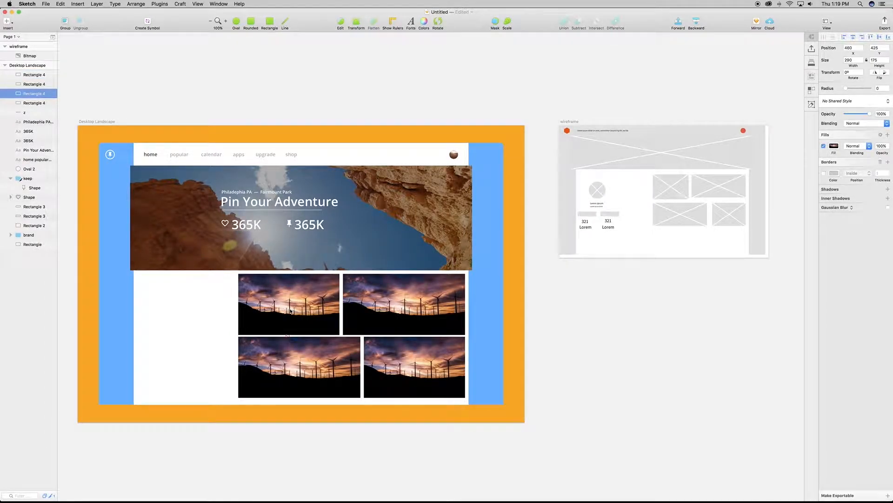
# - Move the two lower-row photos together to Y 610, leaving a 10 px gap below the upper row
pyautogui.click(331, 364)
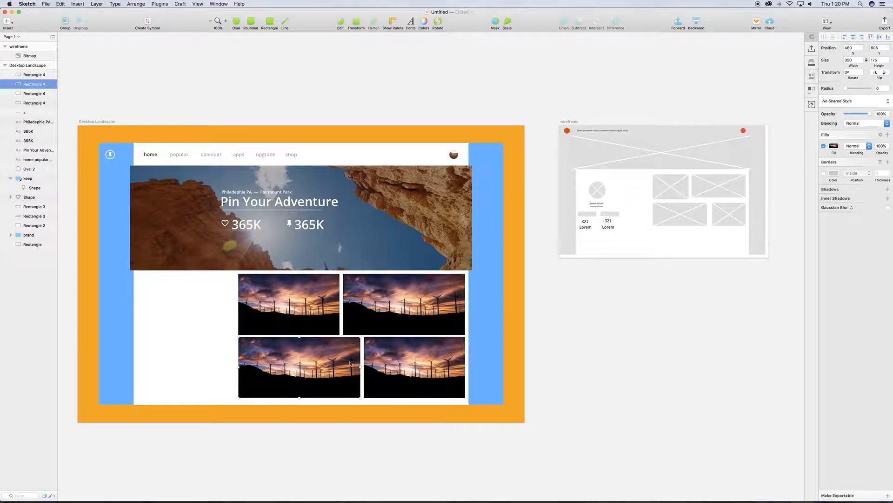
pyautogui.keyDown('shift'); pyautogui.click(377, 364); pyautogui.keyUp('shift')
pyautogui.press('Up')
pyautogui.press('Up')
pyautogui.press('Up')
pyautogui.press('Up')
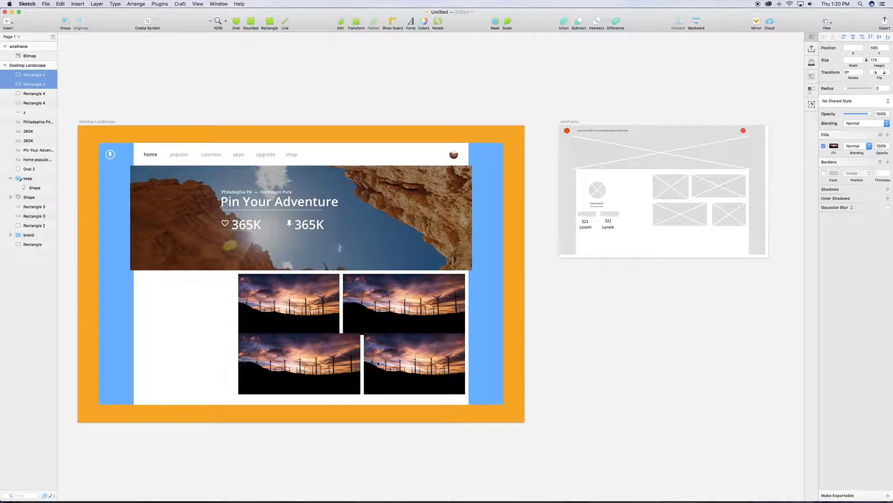
pyautogui.press('Down')
pyautogui.press('Down')
pyautogui.press('Down')
pyautogui.press('Down')
pyautogui.press('Down')
pyautogui.press('Down')
pyautogui.press('Down')
pyautogui.press('Down')
pyautogui.press('Down')
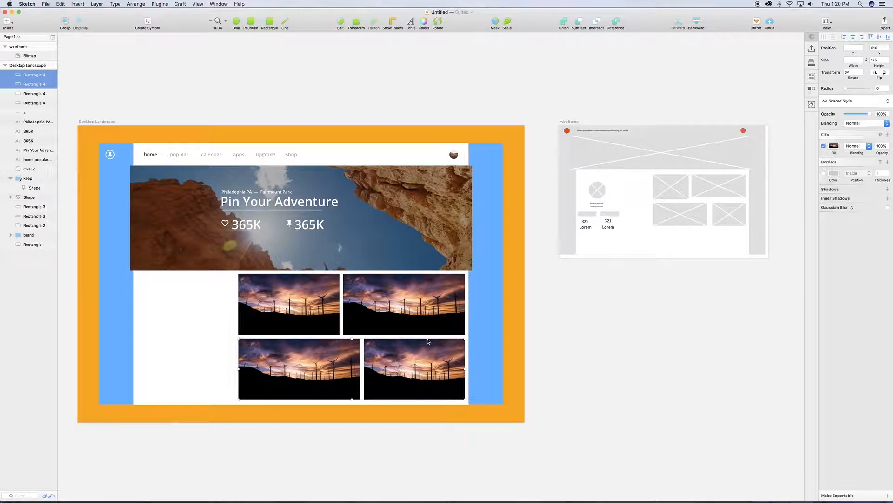
# - Replace the image in the grid's upper-left rectangle with a photo from the Craft plugin's Kids category
pyautogui.click(280, 300)
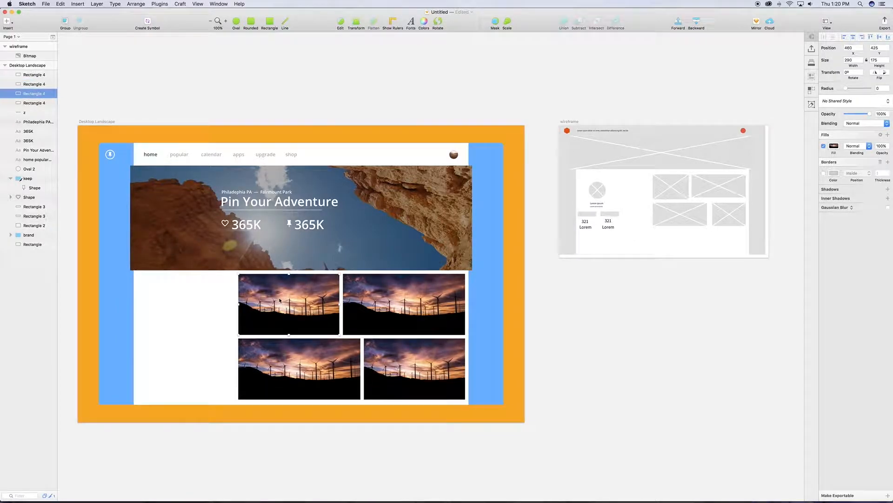
pyautogui.click(811, 76)
pyautogui.click(759, 121)
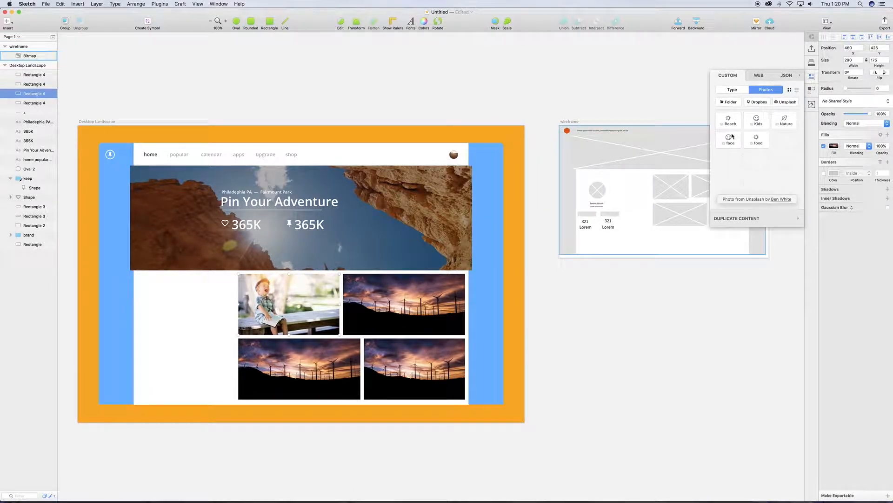
# - Fill the grid's lower-left rectangle with a food photo, fetching a second one to replace the first
pyautogui.click(356, 370)
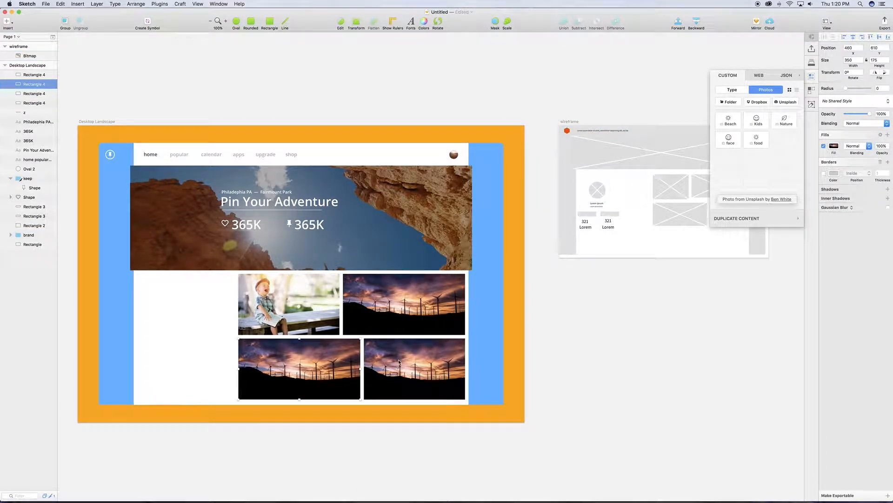
pyautogui.click(760, 141)
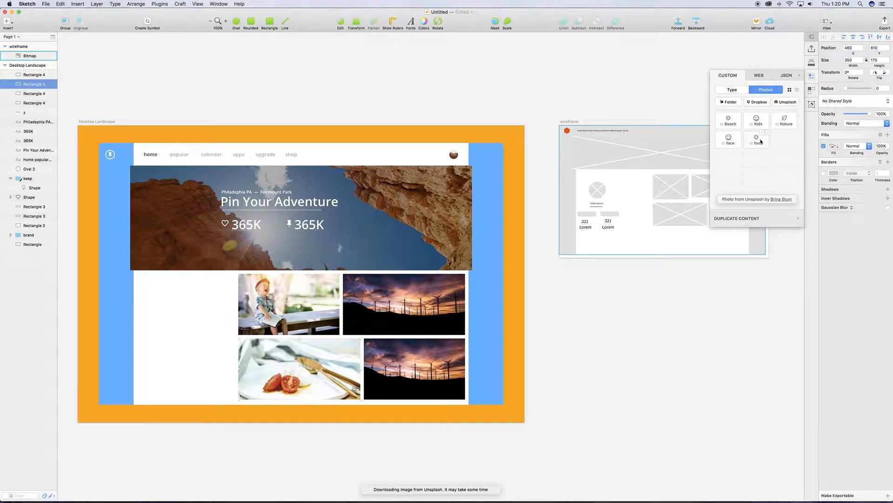
pyautogui.click(762, 142)
# - Fill the grid's lower-right rectangle with a Nature photo and close the plugin's photo window
pyautogui.click(431, 359)
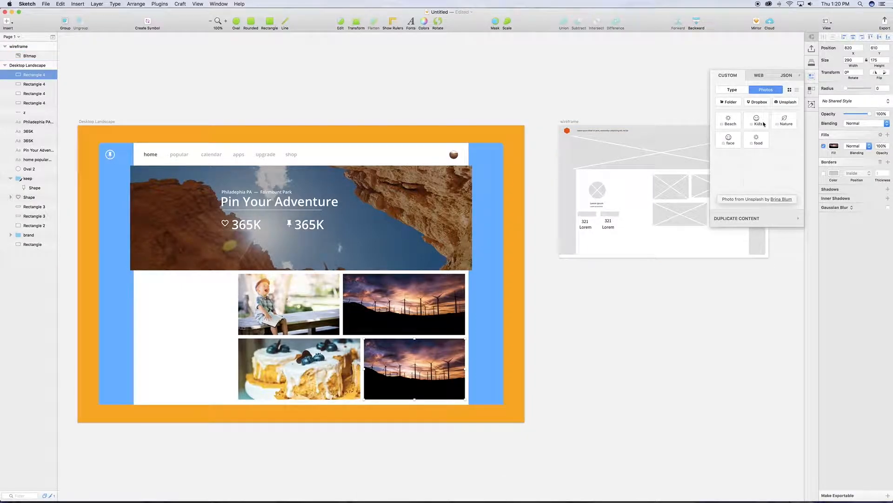
pyautogui.click(788, 122)
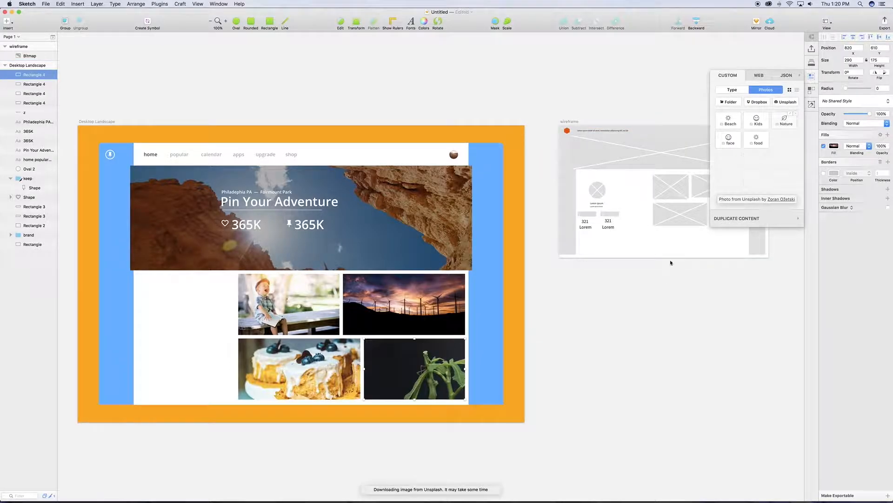
pyautogui.click(799, 75)
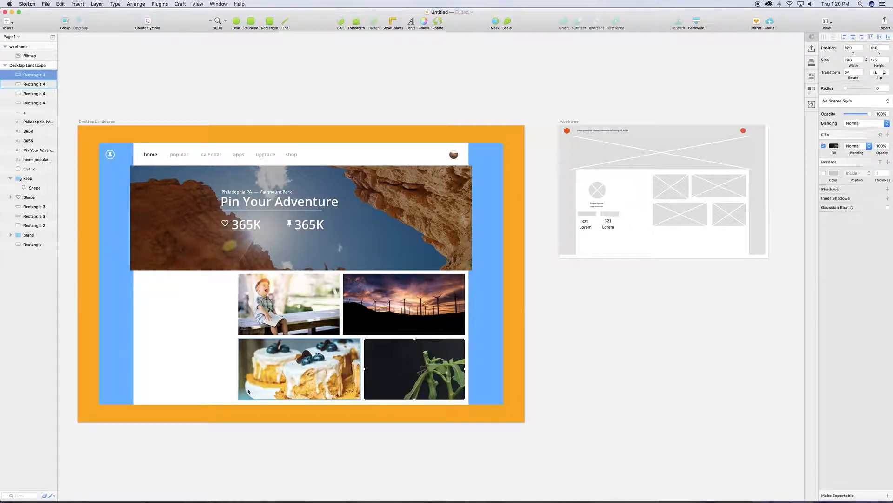
pyautogui.hscroll(-5, 248, 391)
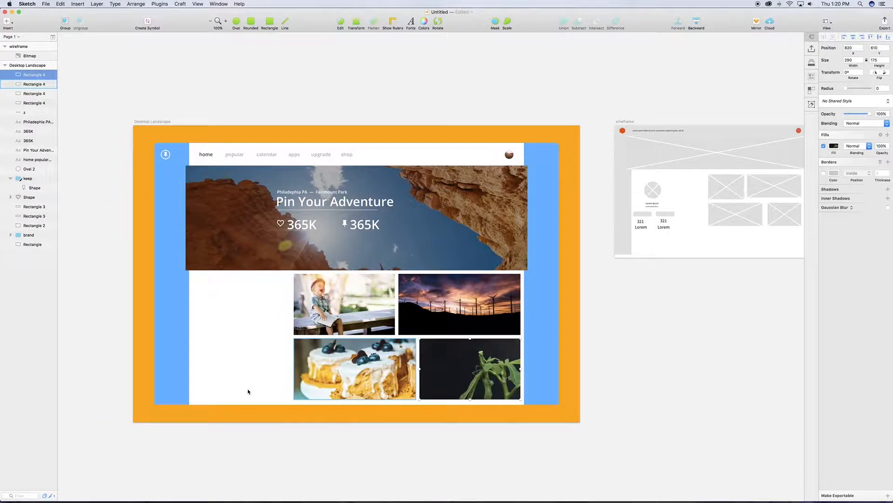
pyautogui.hscroll(2, 409, 326)
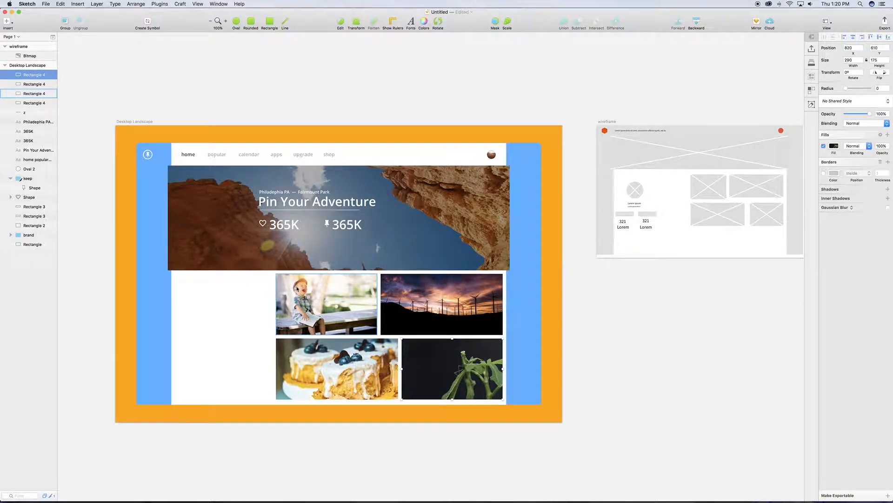
pyautogui.click(281, 228)
pyautogui.keyDown('shift'); pyautogui.click(274, 232); pyautogui.keyUp('shift')
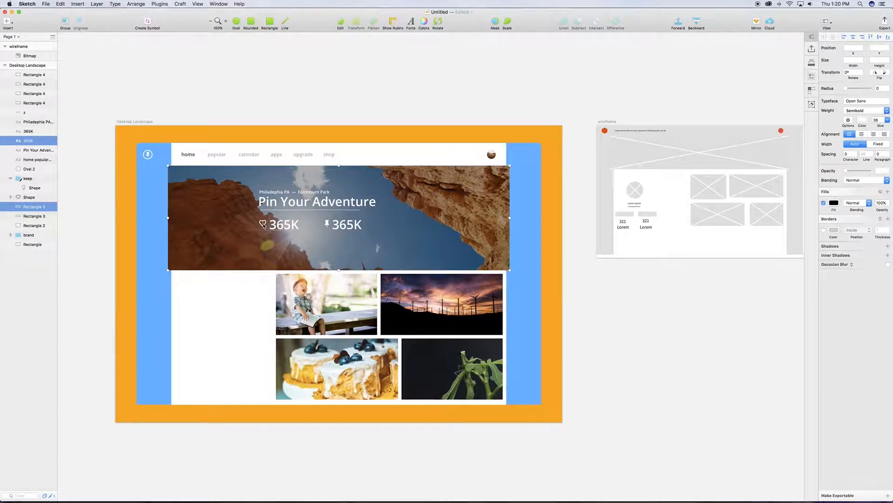
pyautogui.keyDown('shift'); pyautogui.click(263, 225); pyautogui.keyUp('shift')
pyautogui.keyDown('shift'); pyautogui.click(264, 227); pyautogui.keyUp('shift')
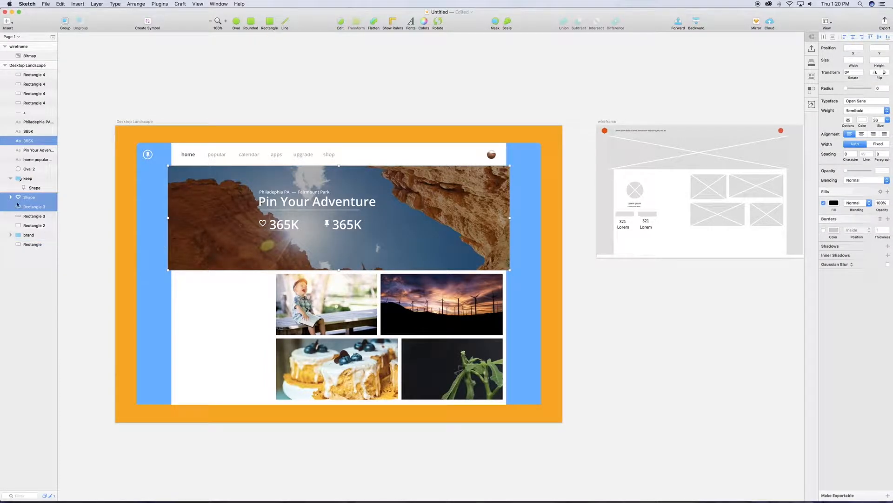
pyautogui.keyDown('shift'); pyautogui.click(25, 186); pyautogui.keyUp('shift')
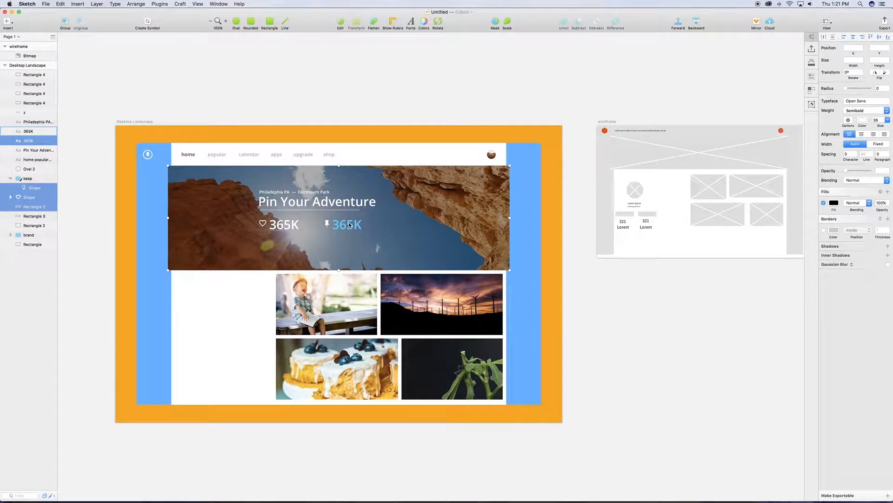
pyautogui.keyDown('shift'); pyautogui.click(32, 134); pyautogui.keyUp('shift')
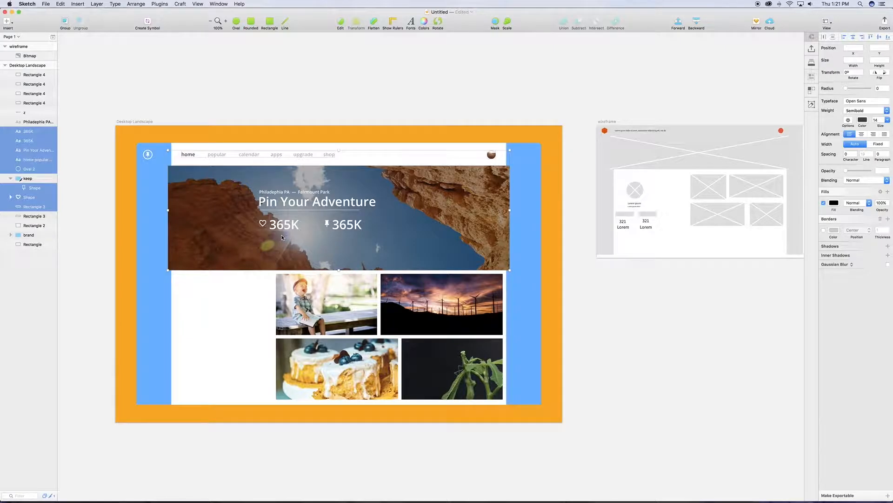
pyautogui.click(48, 300)
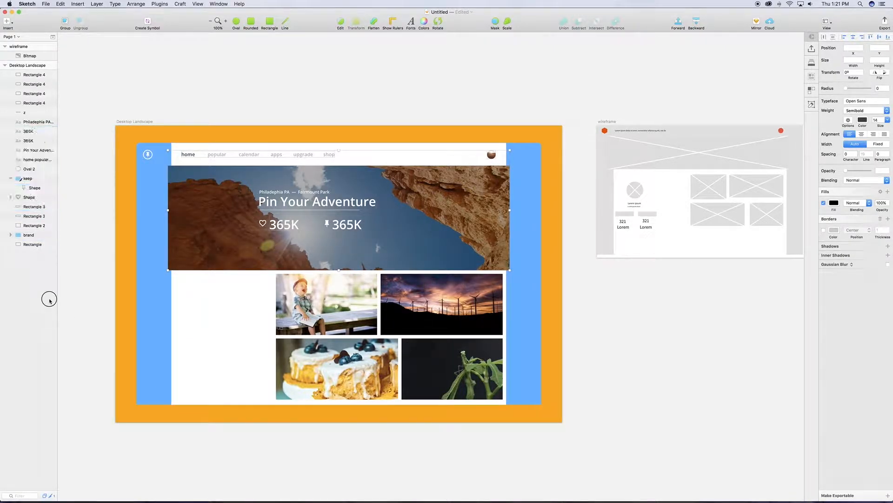
# - Duplicate both 365K labels with their heart and pin icons, placing the copies over the upper photos in front of all other layers
pyautogui.click(32, 141)
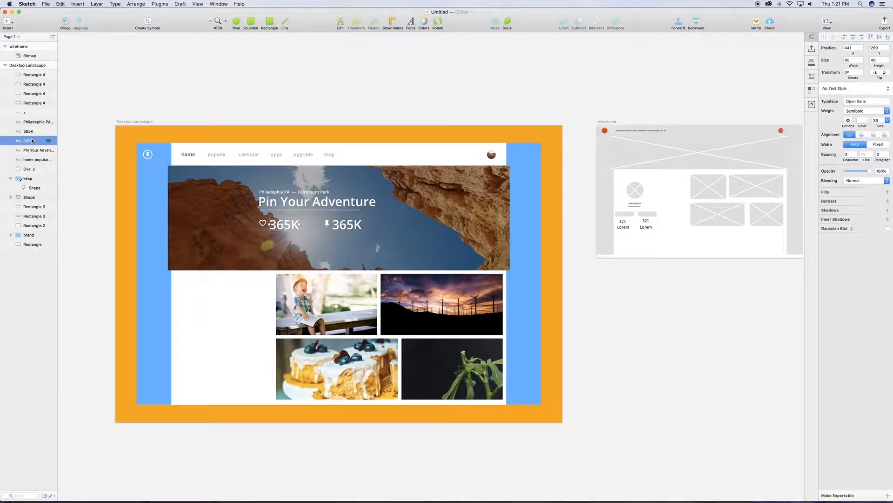
pyautogui.keyDown('shift'); pyautogui.click(33, 133); pyautogui.keyUp('shift')
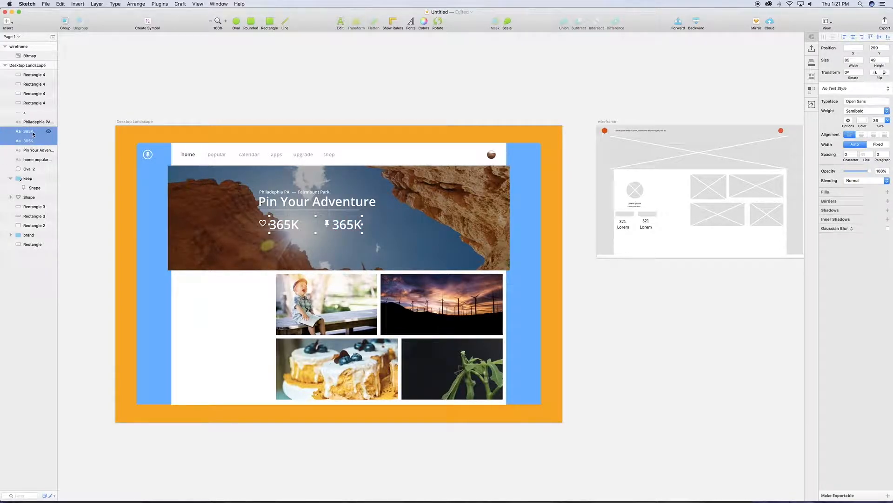
pyautogui.keyDown('shift'); pyautogui.click(34, 188); pyautogui.keyUp('shift')
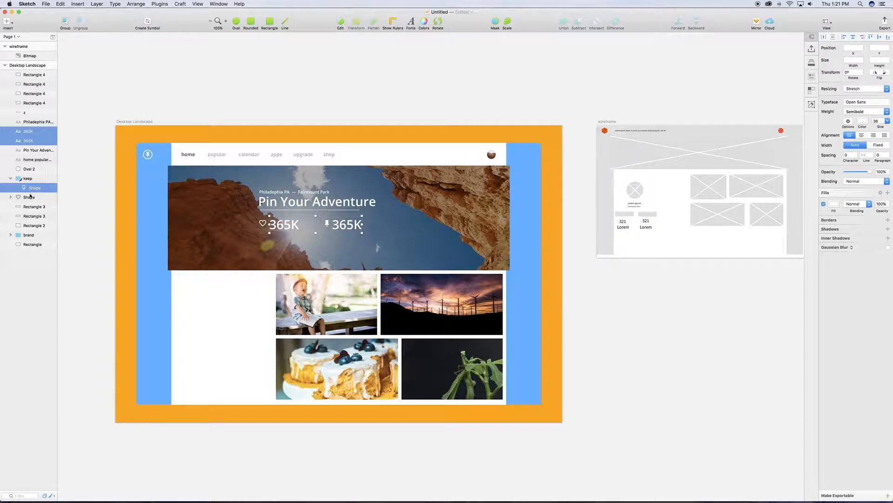
pyautogui.keyDown('shift'); pyautogui.click(29, 197); pyautogui.keyUp('shift')
pyautogui.press('super+d')
pyautogui.hotkey('shift', 'Down')
pyautogui.hotkey('shift', 'Down')
pyautogui.hotkey('shift', 'Down')
pyautogui.hotkey('shift', 'Down')
pyautogui.hotkey('shift', 'Down')
pyautogui.hotkey('shift', 'Down')
pyautogui.hotkey('shift', 'Down')
pyautogui.hotkey('shift', 'Down')
pyautogui.hotkey('shift', 'Down')
pyautogui.hotkey('shift', 'Down')
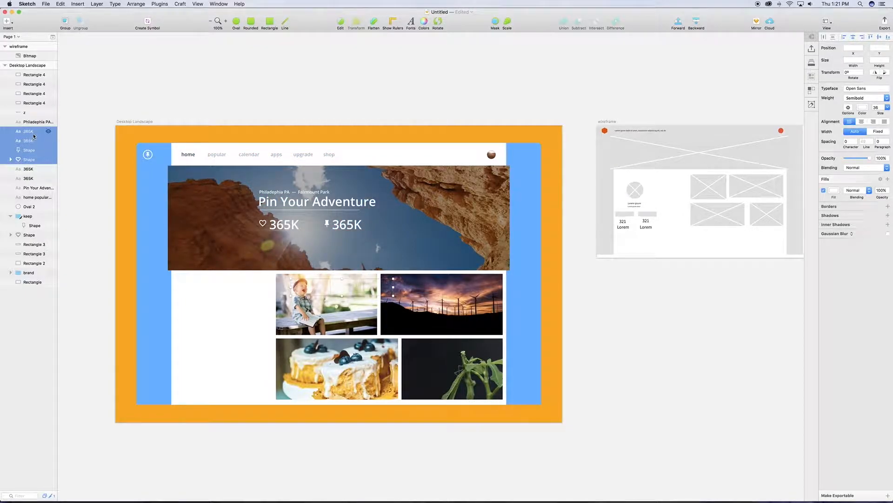
pyautogui.moveTo(33, 136); pyautogui.dragTo(32, 74)
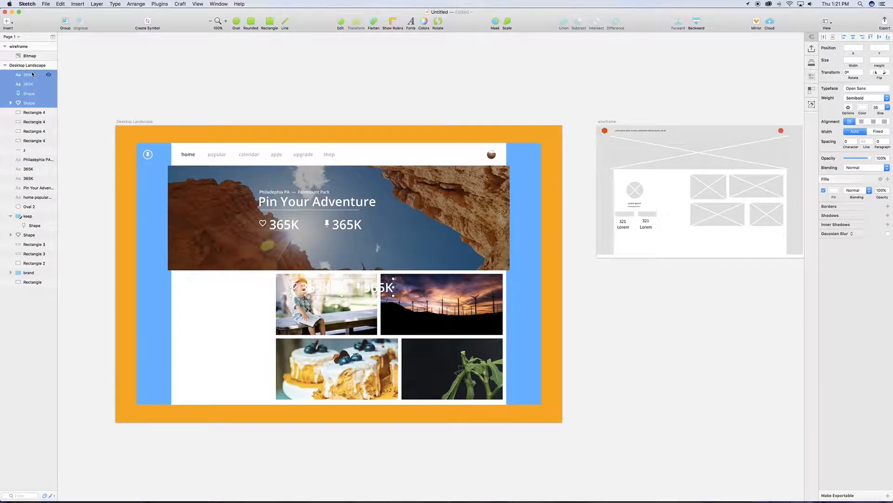
# - Duplicate the boy photo rectangle, fill the copy with solid black (000000) and set its opacity to 25% as a dark overlay
pyautogui.click(335, 305)
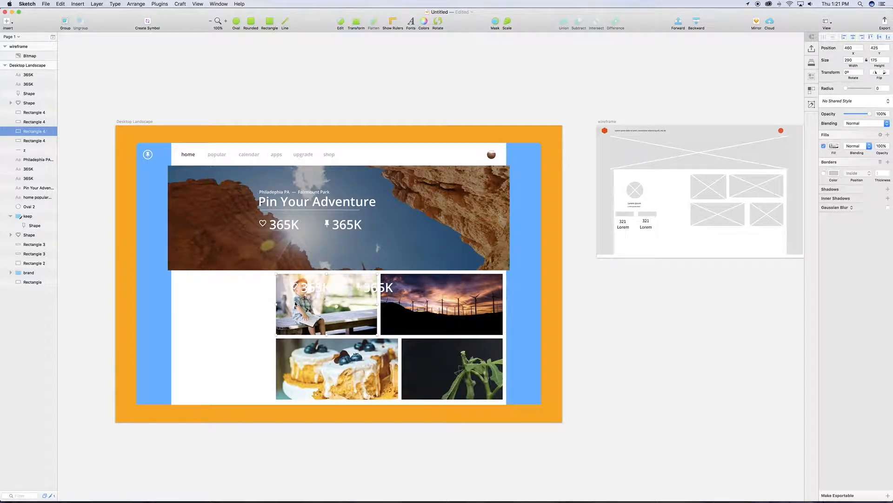
pyautogui.press('super+d')
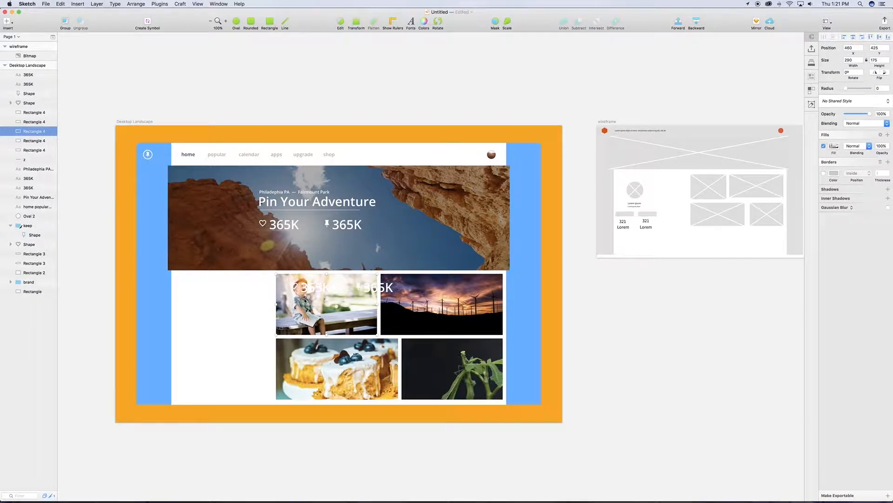
pyautogui.click(834, 146)
pyautogui.click(831, 164)
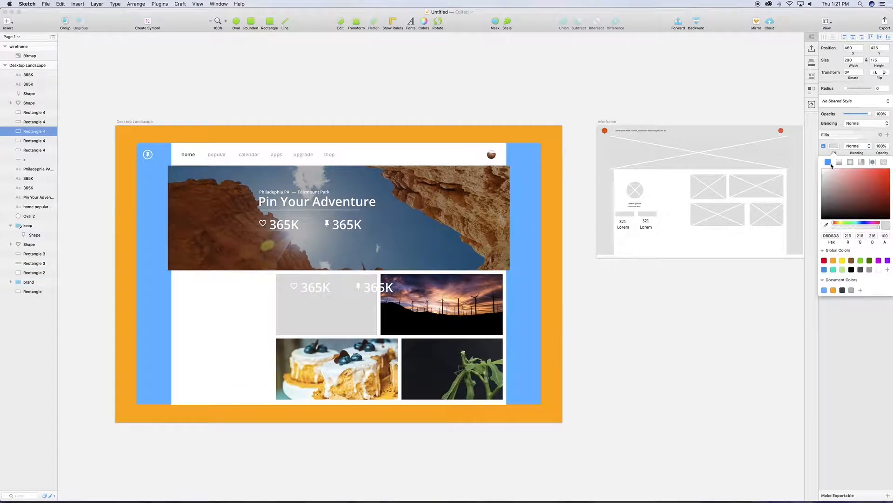
pyautogui.moveTo(833, 181); pyautogui.dragTo(819, 253)
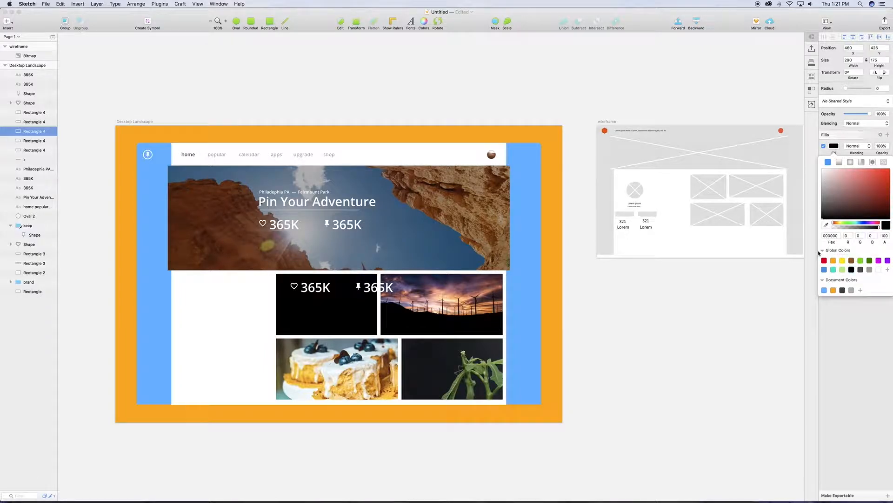
pyautogui.moveTo(832, 115); pyautogui.dragTo(804, 114)
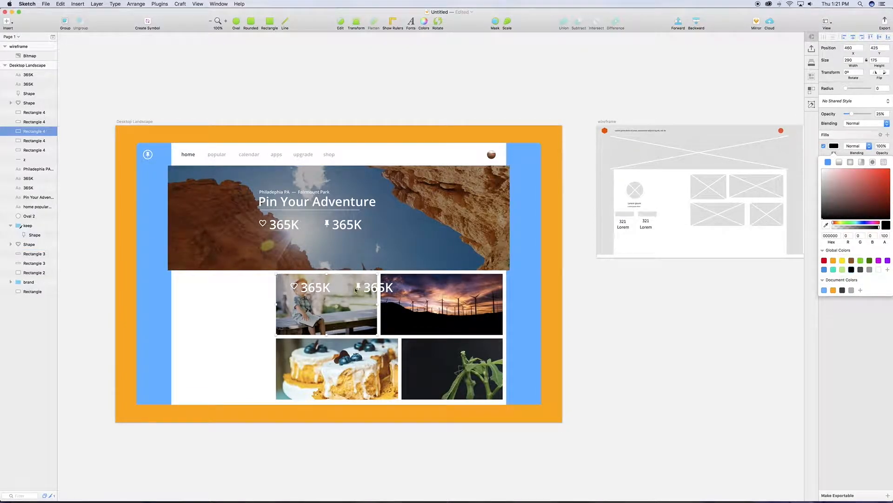
# - Change the copied 365K label beside the heart on the boy photo to 34 and set its font size to 16
pyautogui.click(321, 289)
pyautogui.doubleClick(321, 288)
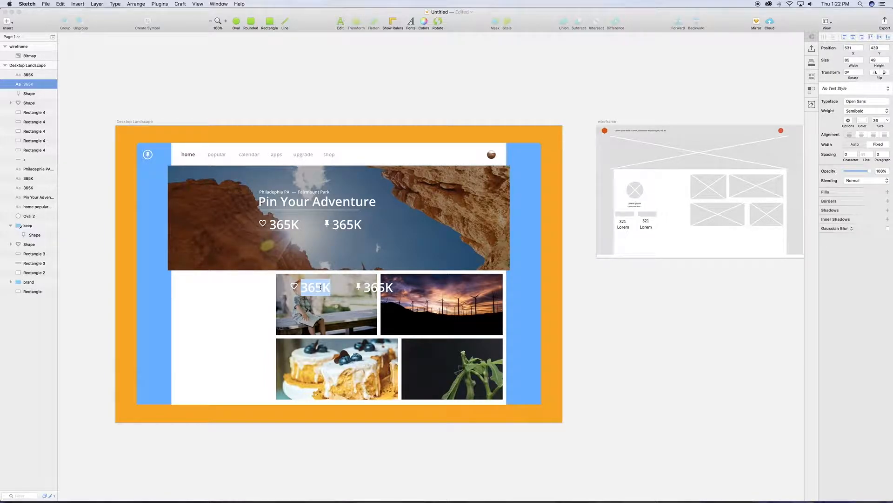
pyautogui.write('34')
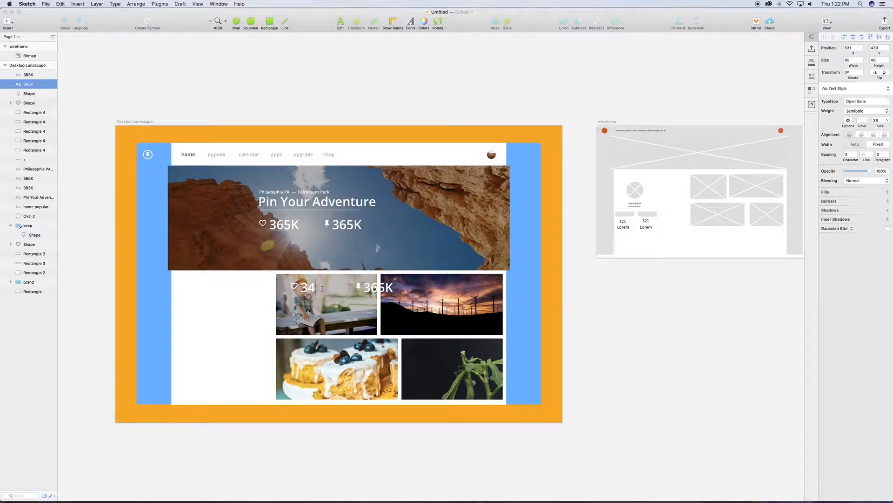
pyautogui.doubleClick(305, 289)
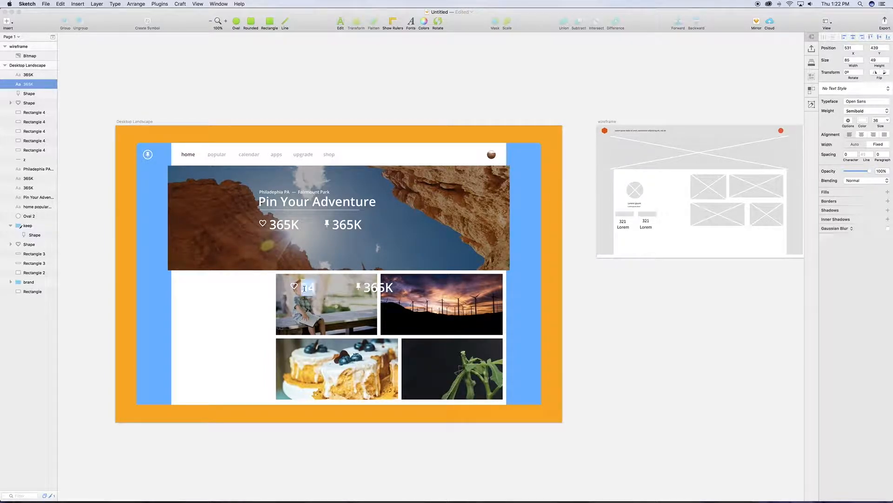
pyautogui.click(887, 121)
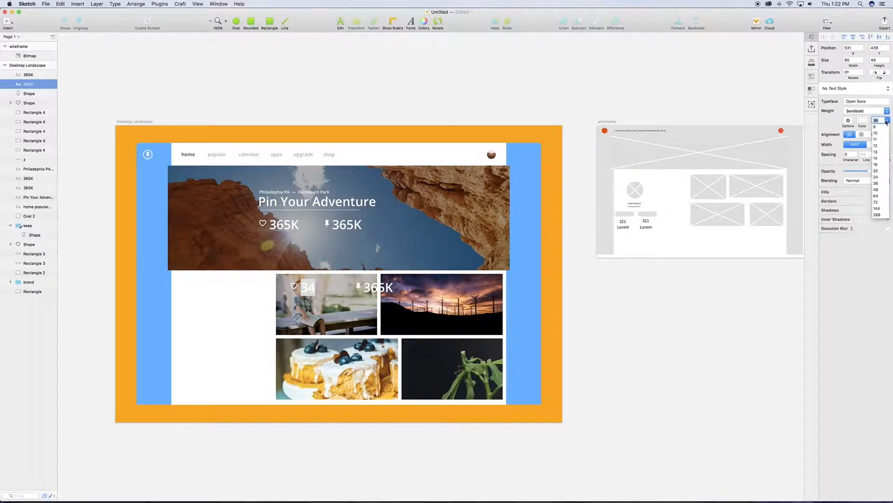
pyautogui.click(880, 158)
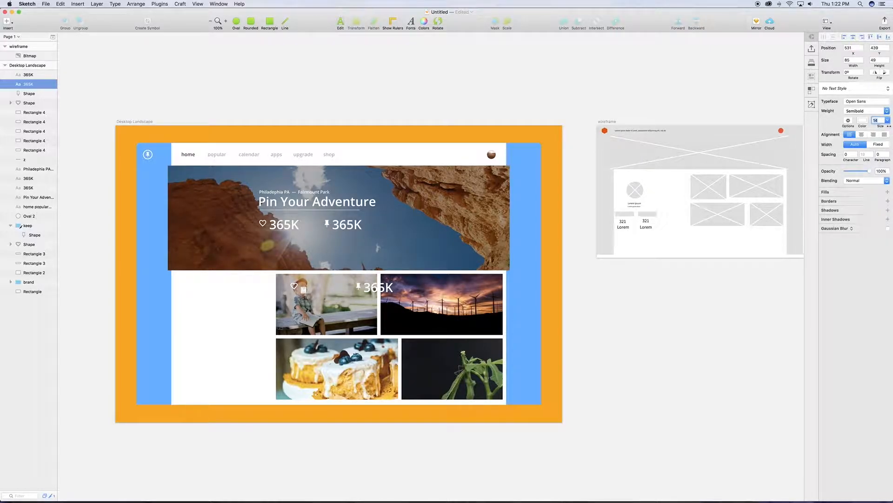
pyautogui.write('16')
pyautogui.press('Return')
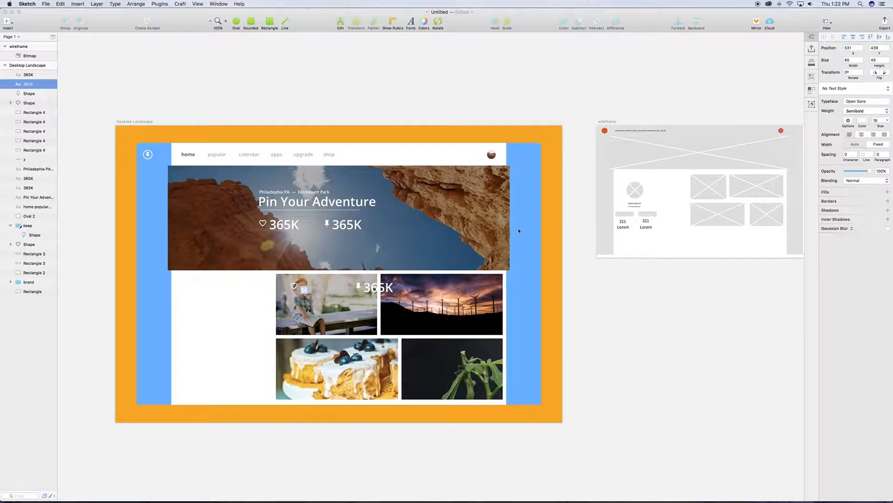
pyautogui.press('Escape')
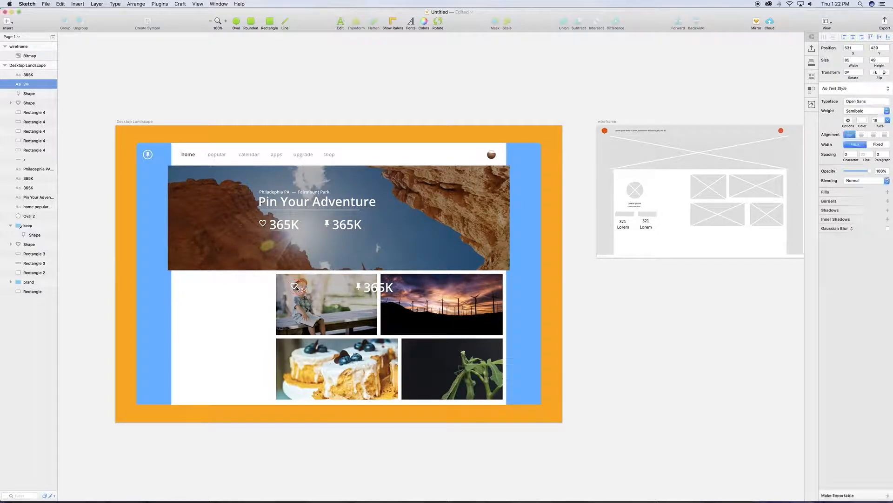
# - Fill the heart icon on the boy photo with the orange document color F5A623
pyautogui.click(295, 287)
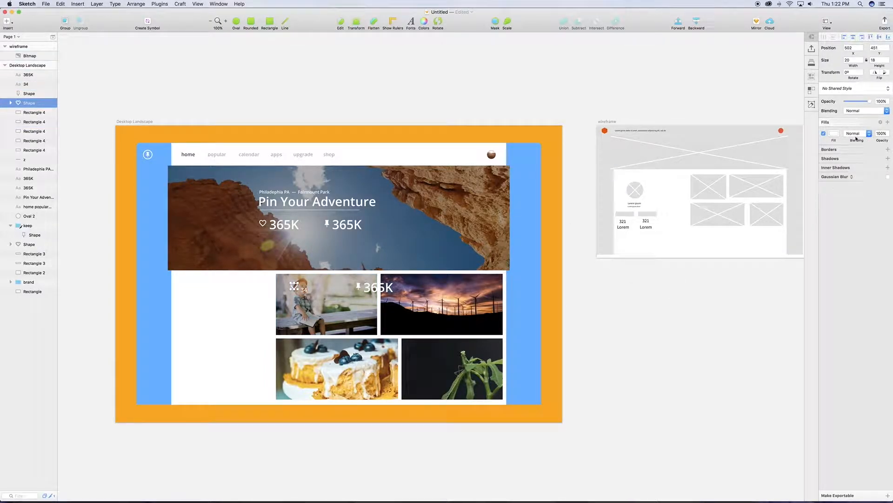
pyautogui.click(835, 134)
pyautogui.click(833, 278)
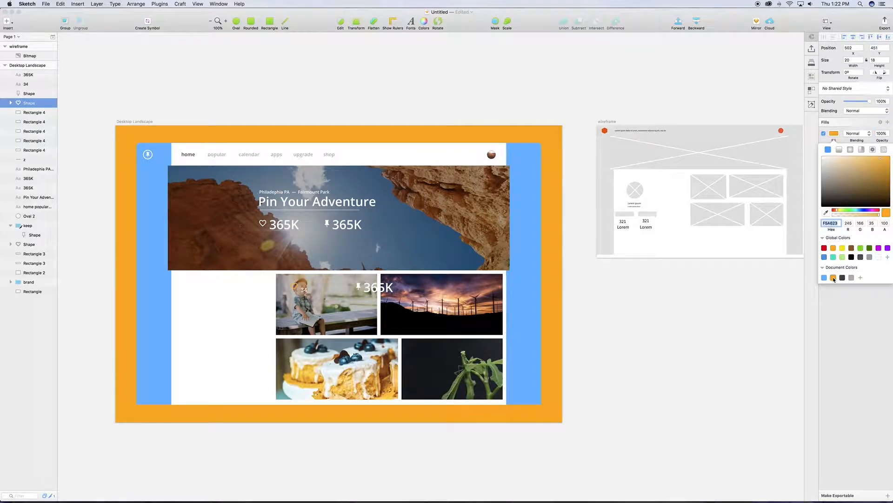
# - Move the 34 label up to Y 446 so it lines up with the orange heart, keeping it at X 531
pyautogui.click(307, 294)
pyautogui.moveTo(274, 268); pyautogui.dragTo(325, 301)
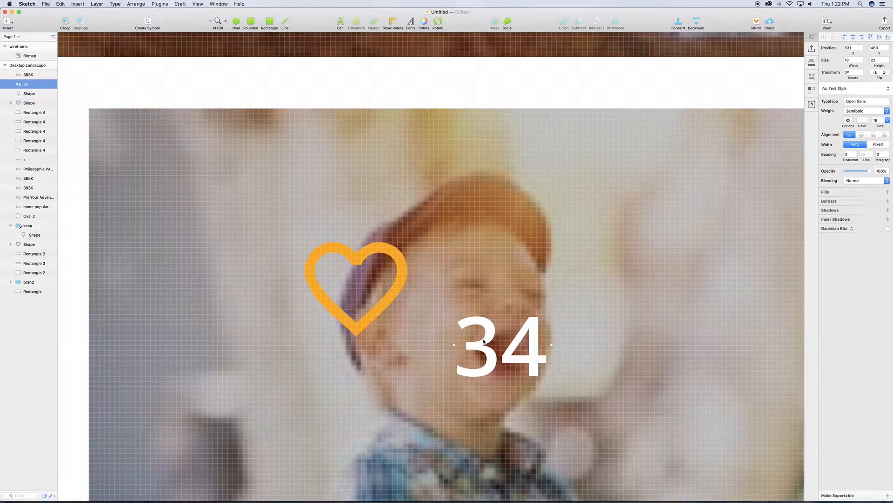
pyautogui.hotkey('shift', 'Up')
pyautogui.press('Up')
pyautogui.press('Up')
pyautogui.press('Up')
pyautogui.press('Up')
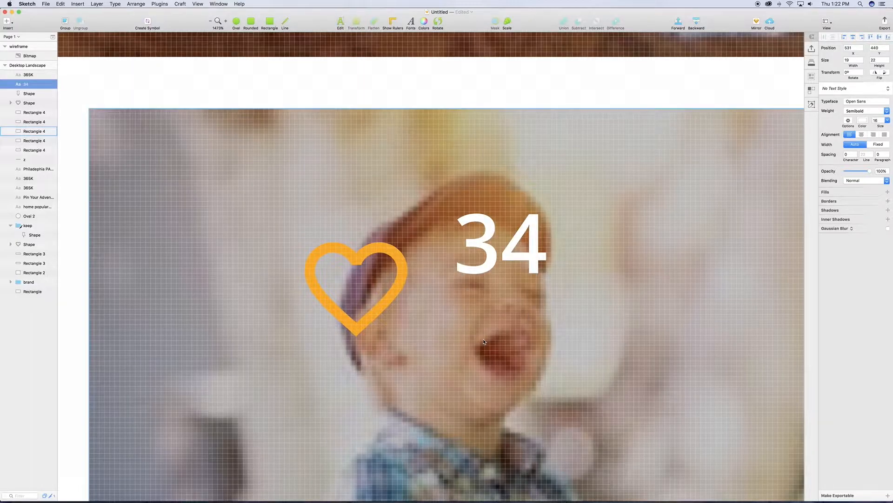
pyautogui.press('Up')
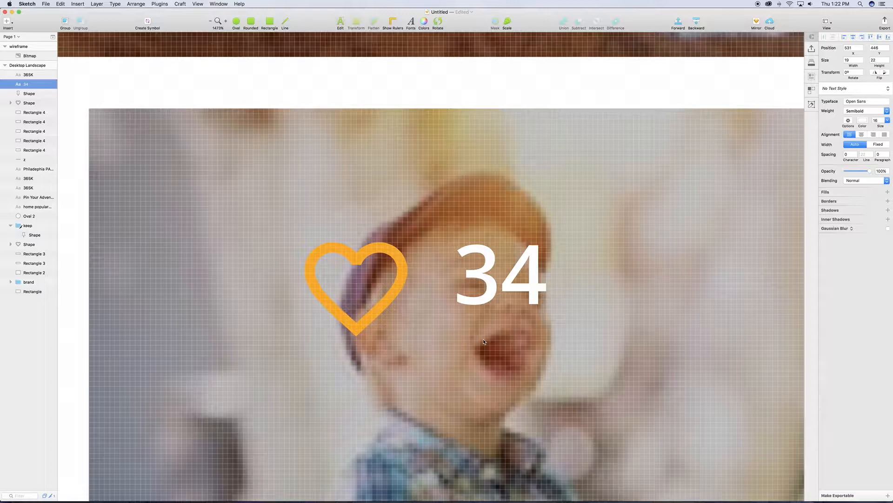
pyautogui.hotkey('shift', 'Left')
pyautogui.press('Down')
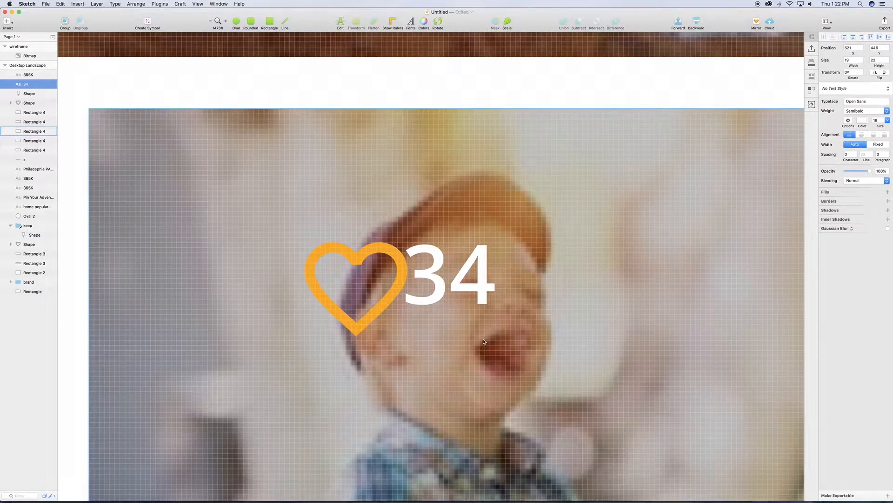
pyautogui.hotkey('shift', 'Right')
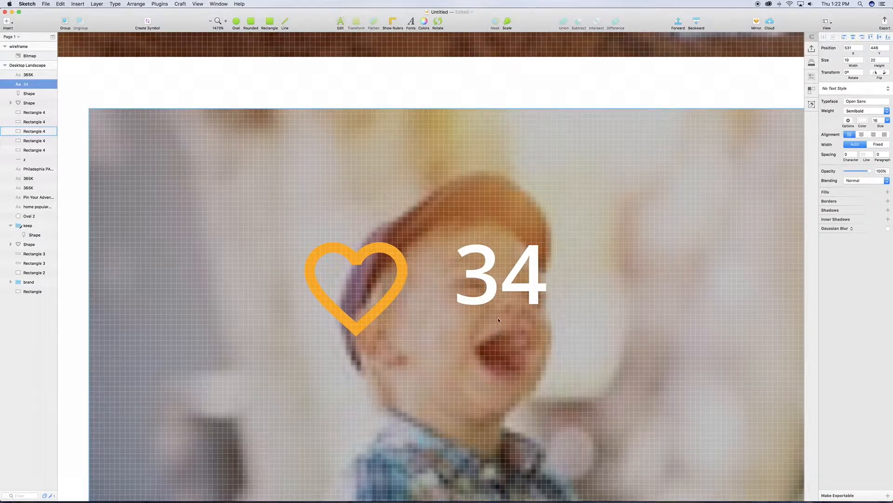
# - Scale the orange heart icon proportionally to a width of 16
pyautogui.click(386, 291)
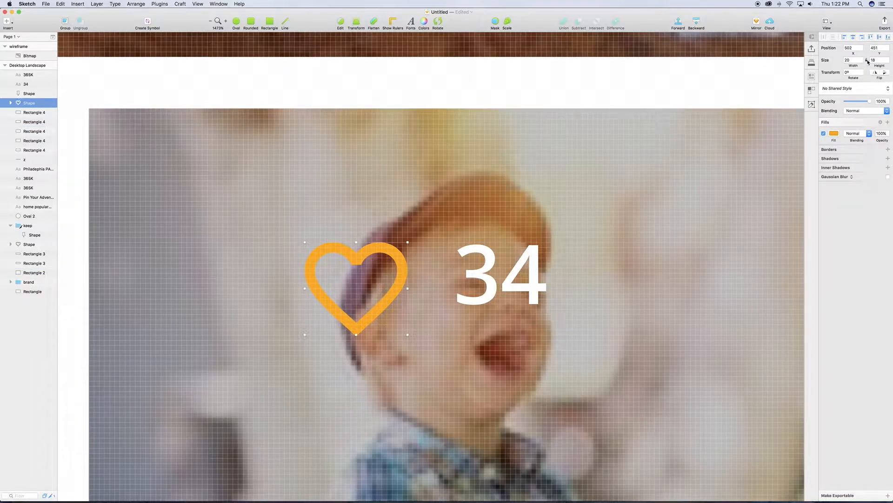
pyautogui.click(852, 60)
pyautogui.press('Return')
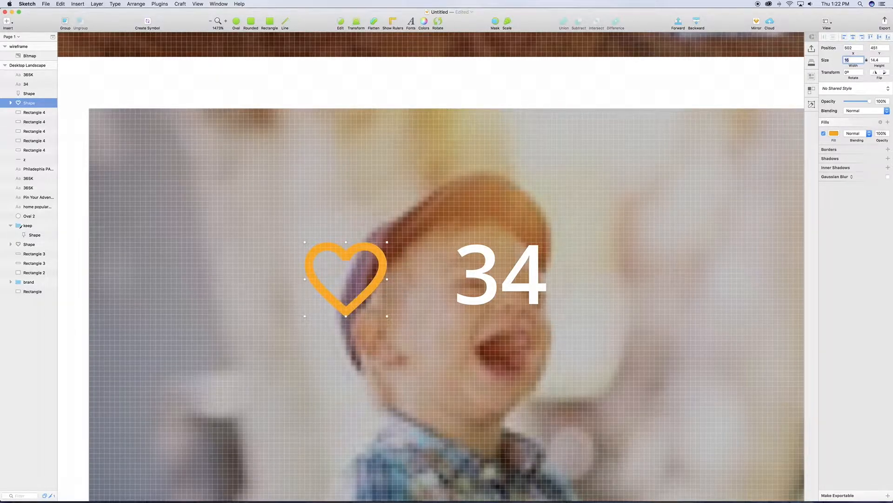
# - Nudge the 34 label closer to the orange heart, placing it at X 527
pyautogui.click(493, 266)
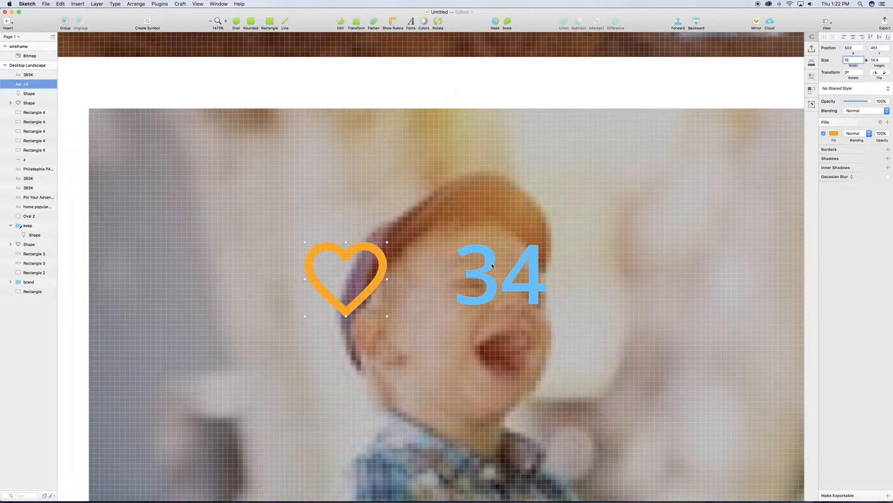
pyautogui.hotkey('shift', 'Left')
pyautogui.hotkey('shift', 'Left')
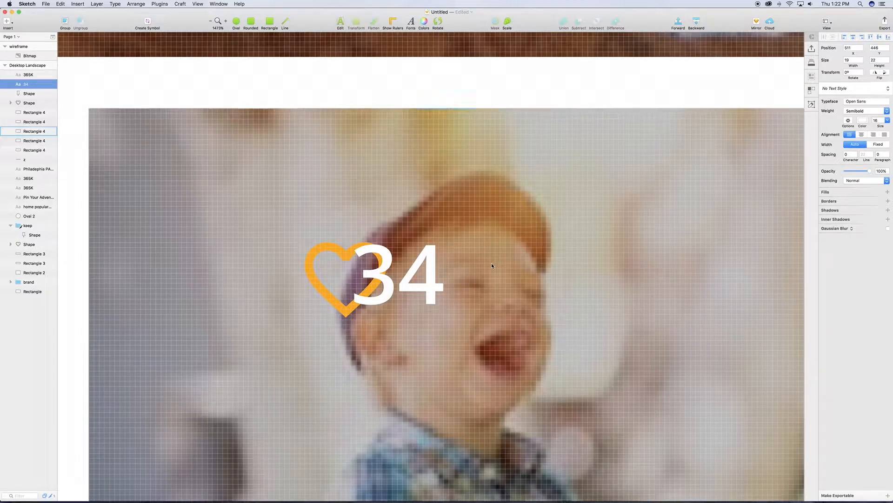
pyautogui.press('Right')
pyautogui.press('Right')
pyautogui.press('Right')
pyautogui.press('Right')
pyautogui.press('Right')
pyautogui.press('Right')
pyautogui.press('Right')
pyautogui.hotkey('shift', 'Right')
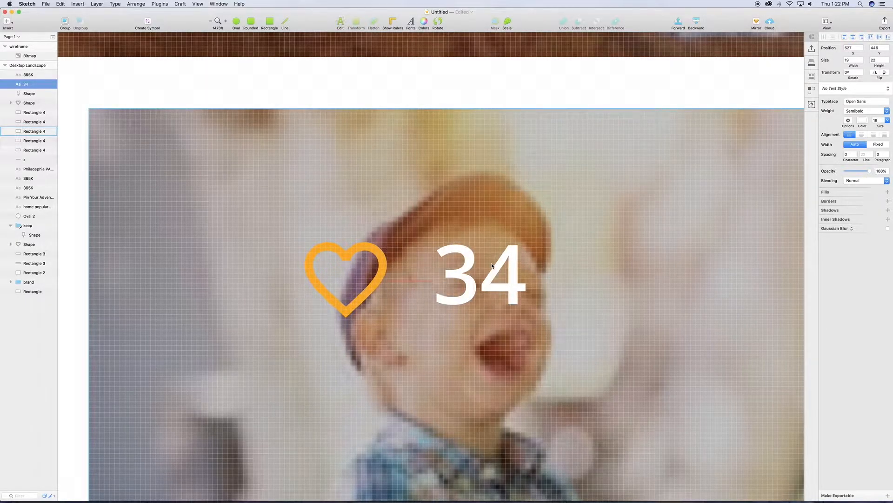
# - Move the copied pin icon and its 365K label together 80 px to the left, fully onto the boy photo
pyautogui.press('super+minus')
pyautogui.press('super+minus')
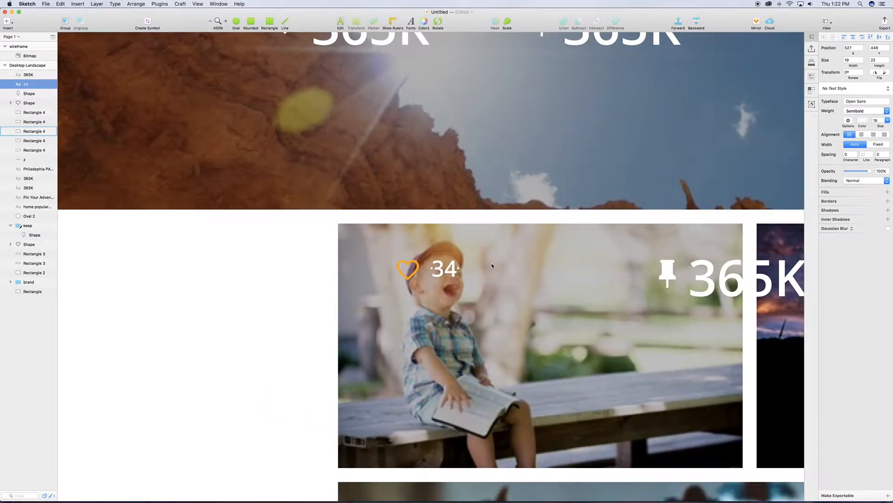
pyautogui.press('super+minus')
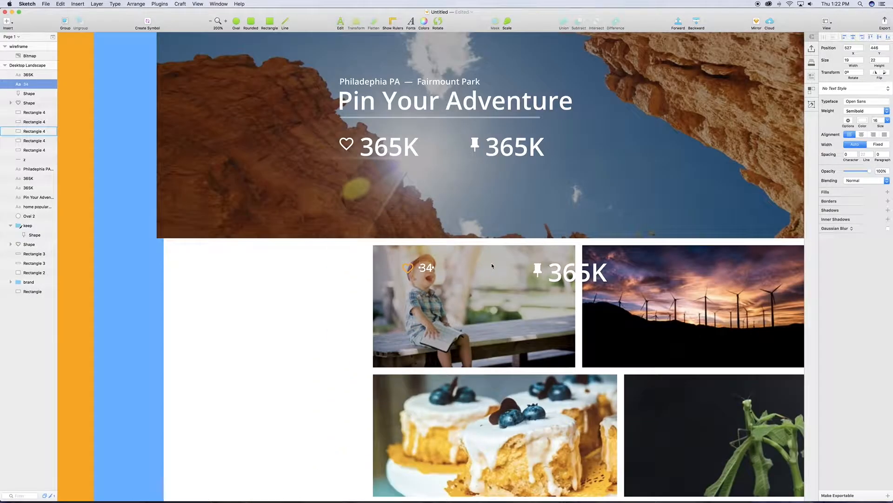
pyautogui.press('super+minus')
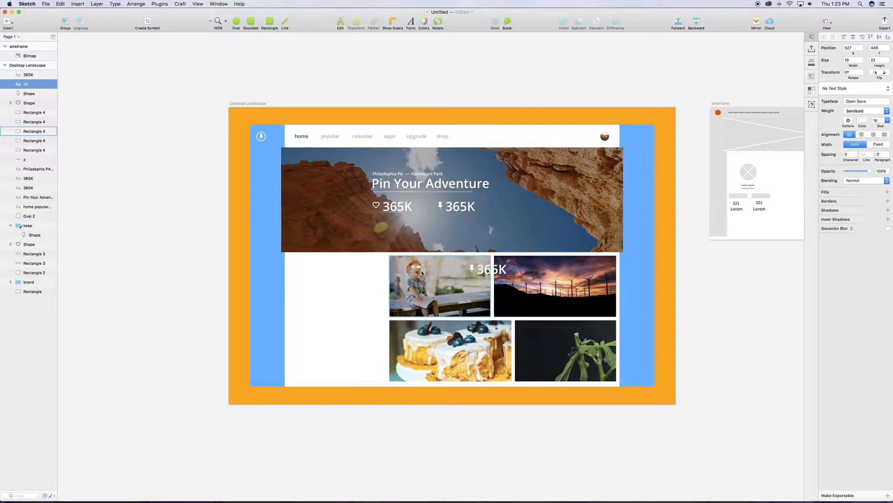
pyautogui.moveTo(382, 245); pyautogui.dragTo(564, 312)
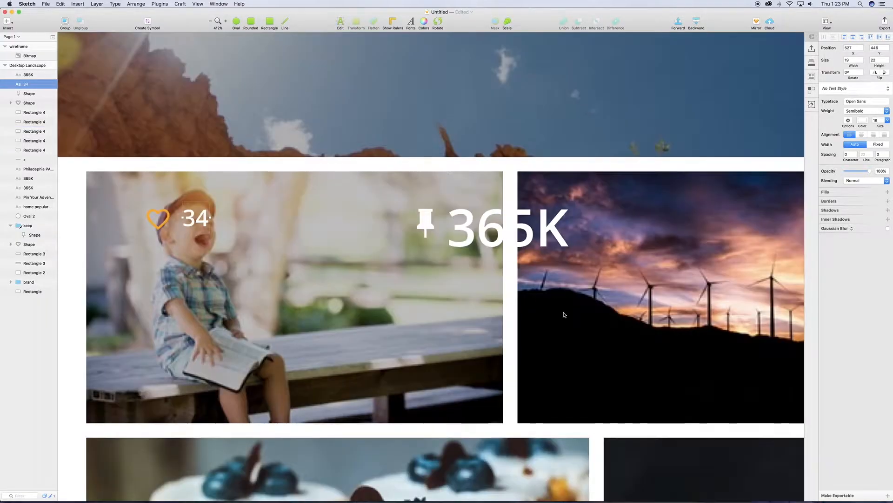
pyautogui.click(500, 240)
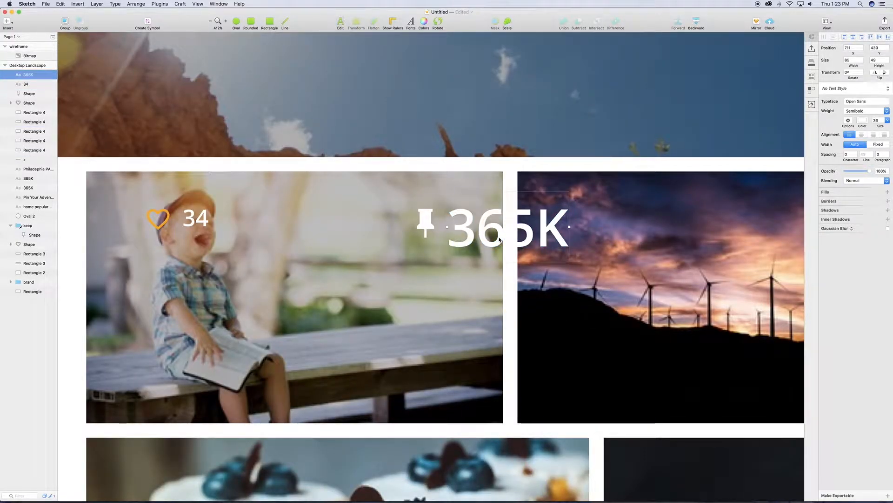
pyautogui.keyDown('shift'); pyautogui.click(426, 221); pyautogui.keyUp('shift')
pyautogui.hotkey('shift', 'Left')
pyautogui.hotkey('shift', 'Left')
pyautogui.hotkey('shift', 'Left')
pyautogui.hotkey('shift', 'Left')
pyautogui.hotkey('shift', 'Left')
pyautogui.hotkey('shift', 'Left')
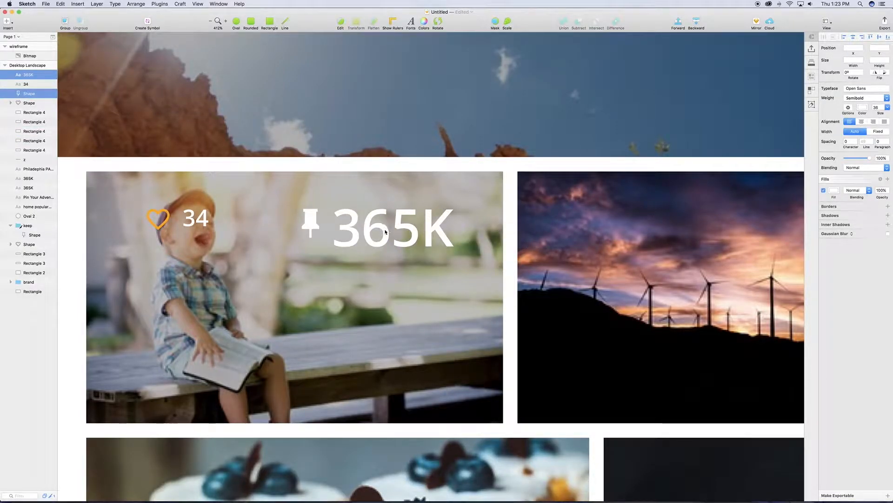
pyautogui.doubleClick(313, 222)
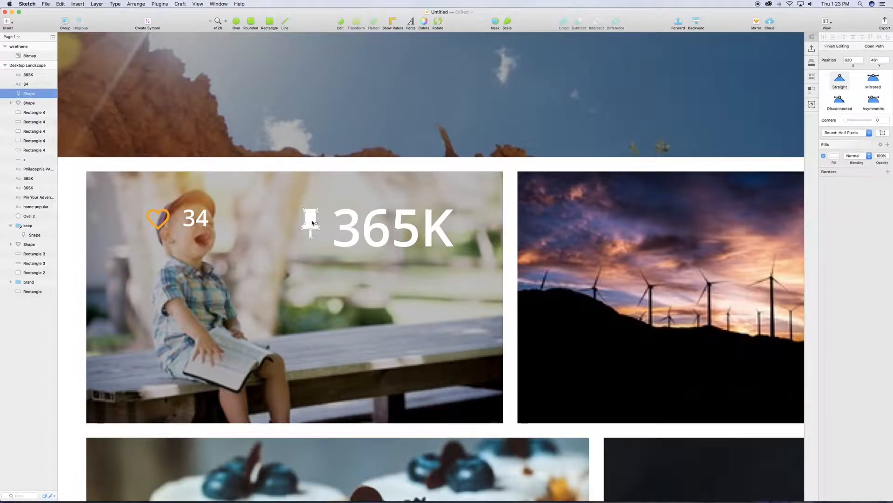
pyautogui.press('Escape')
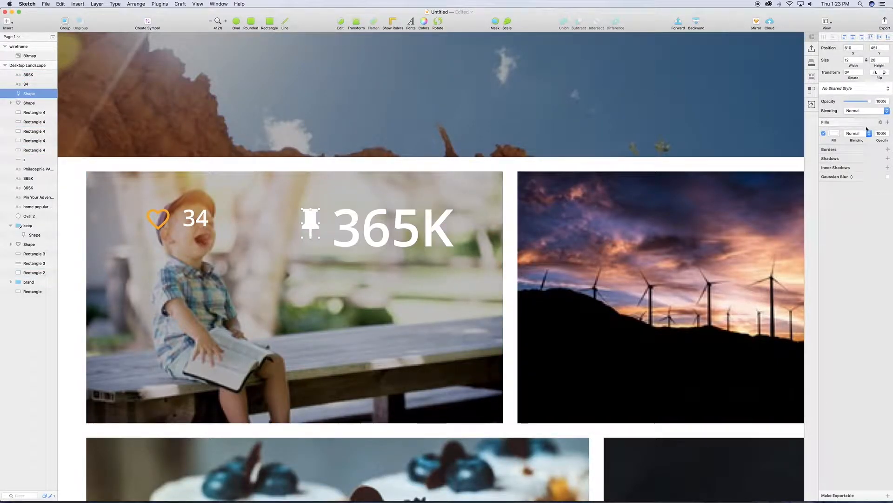
pyautogui.click(835, 134)
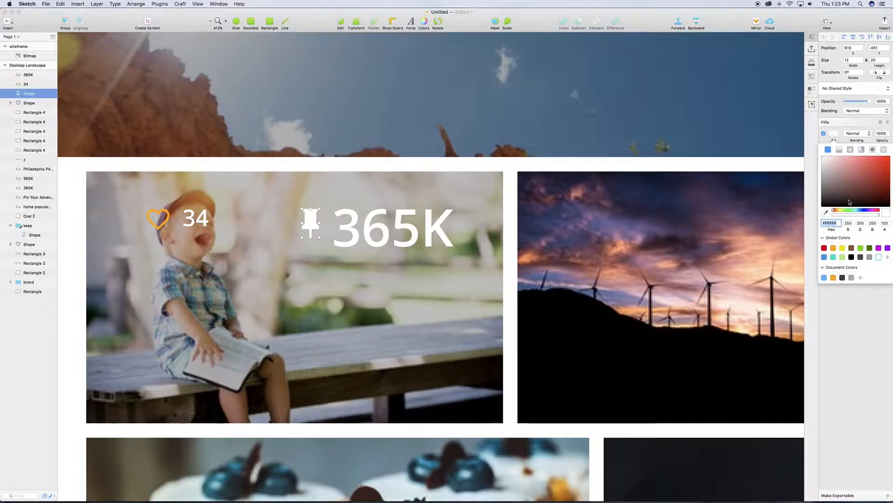
# - Set the font size of the 365K label on the boy photo to 16
pyautogui.click(412, 235)
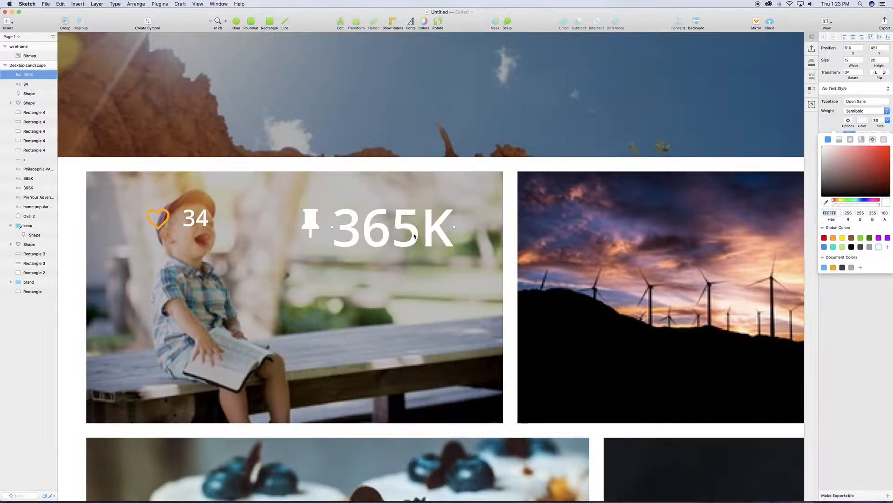
pyautogui.click(875, 120)
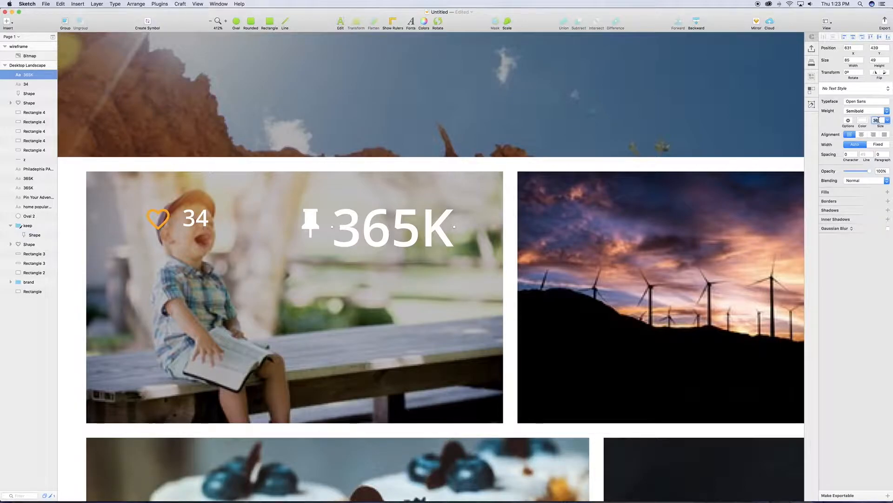
pyautogui.write('16')
pyautogui.press('Return')
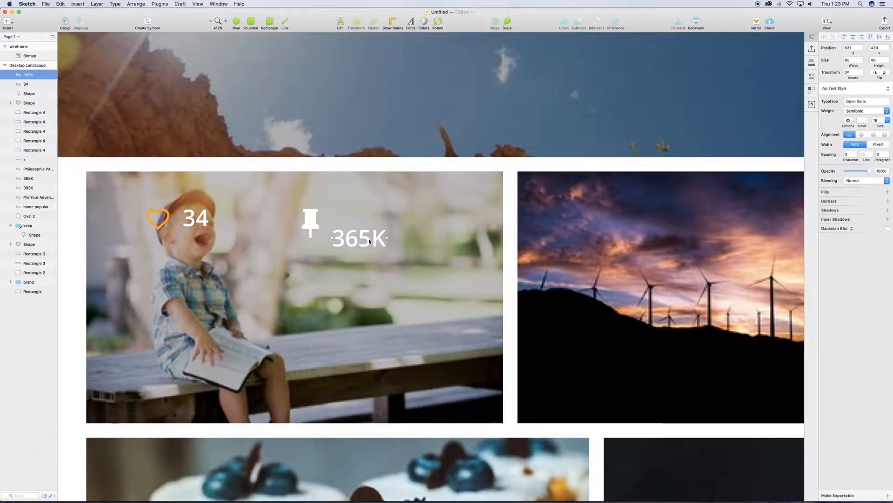
# - Move the resized 365K label up to Y 446 beside the white pin icon, keeping it at X 631
pyautogui.hotkey('shift', 'Up')
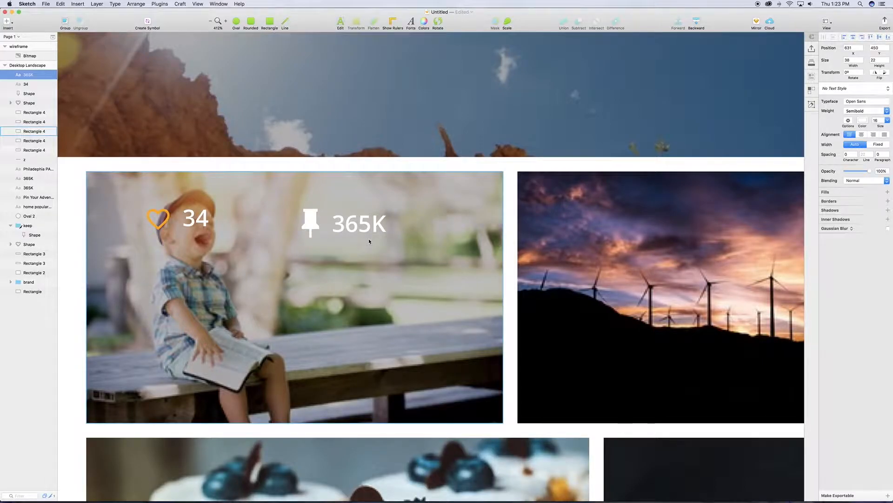
pyautogui.press('super+2')
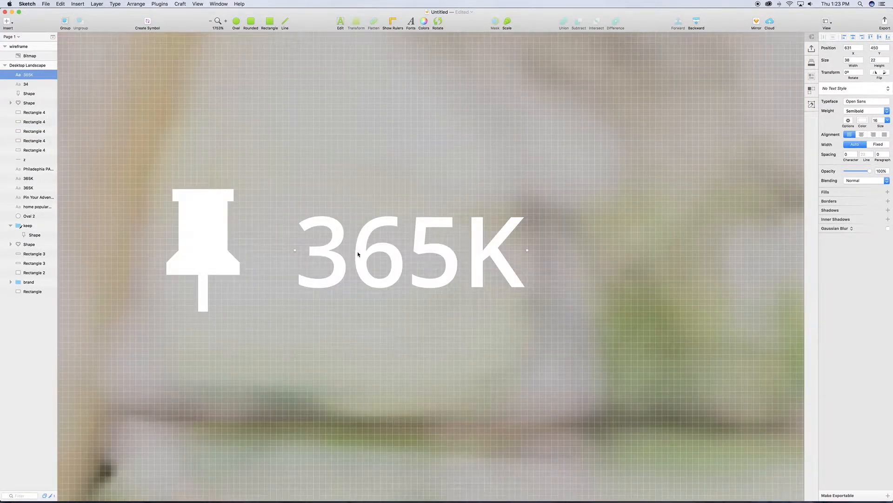
pyautogui.press('Up')
pyautogui.press('Up')
pyautogui.press('Up')
pyautogui.press('Up')
pyautogui.press('Up')
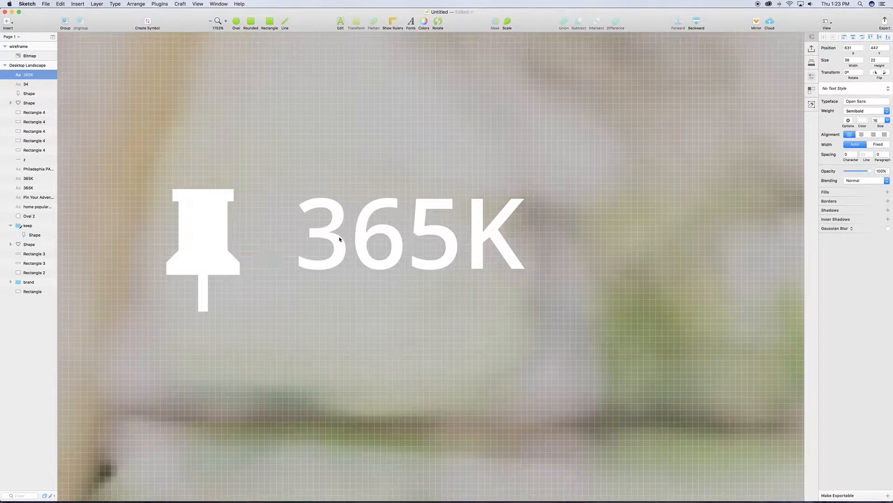
pyautogui.press('Down')
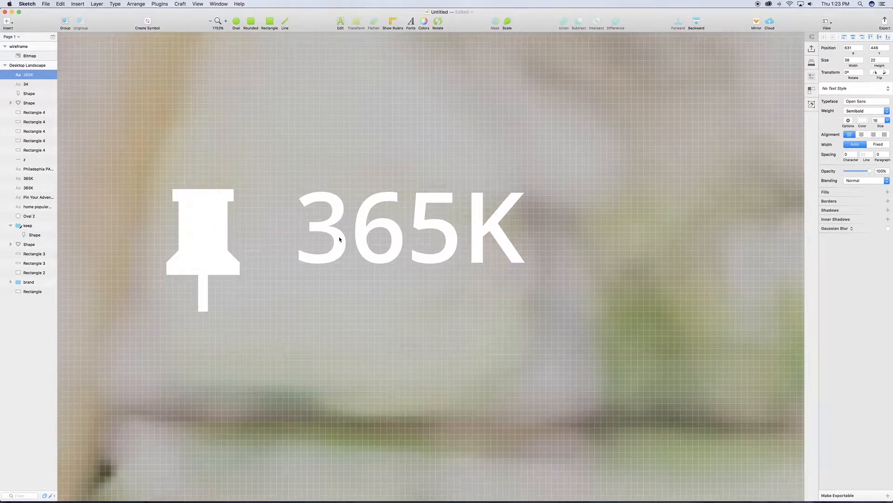
pyautogui.hotkey('shift', 'Left')
pyautogui.hotkey('shift', 'Right')
pyautogui.press('super+minus')
pyautogui.press('super+minus')
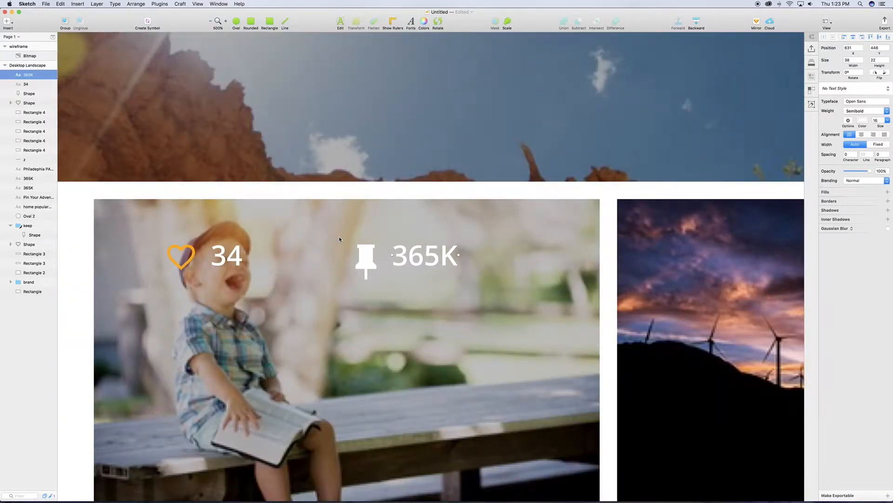
pyautogui.press('super+minus')
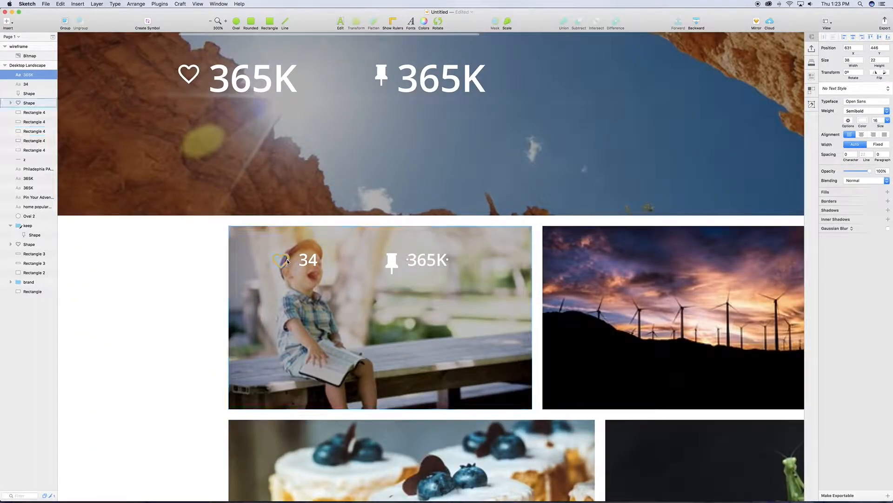
# - Reposition the orange heart, 34, pin and 365K together inside the boy photo's upper corner, with the heart at X 490, Y 455
pyautogui.keyDown('shift'); pyautogui.click(27, 103); pyautogui.keyUp('shift')
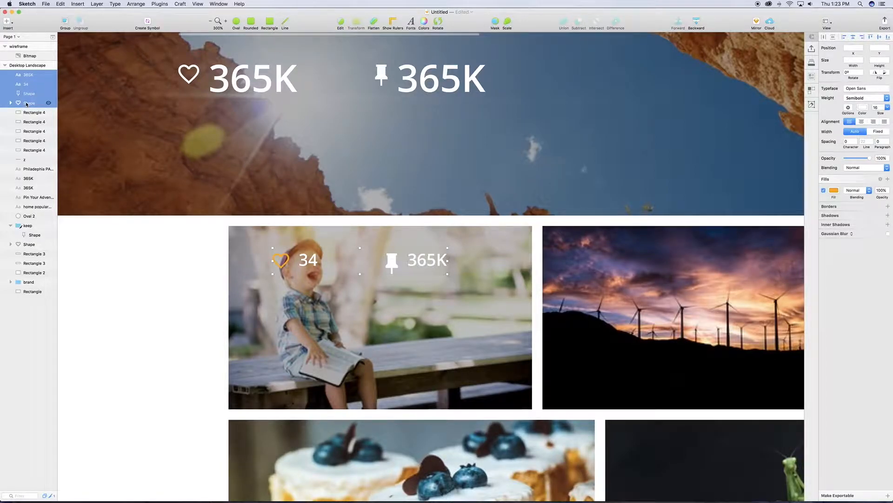
pyautogui.hotkey('shift', 'Left')
pyautogui.hotkey('shift', 'Left')
pyautogui.hotkey('shift', 'Left')
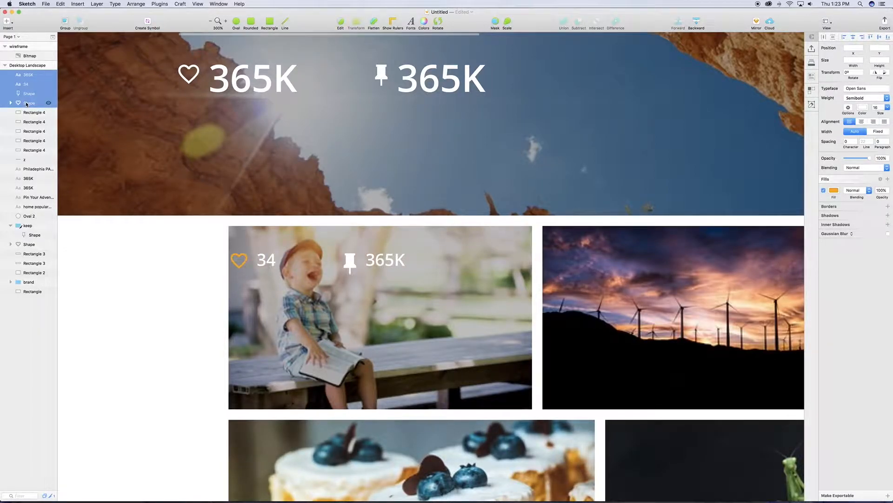
pyautogui.hotkey('shift', 'Up')
pyautogui.hotkey('shift', 'Up')
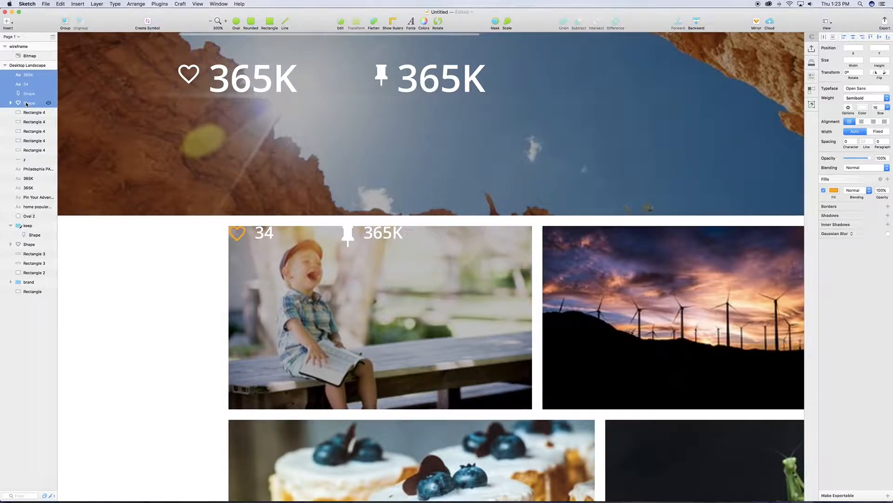
pyautogui.hotkey('shift', 'Down')
pyautogui.hotkey('shift', 'Down')
pyautogui.hotkey('shift', 'Right')
pyautogui.hotkey('shift', 'Right')
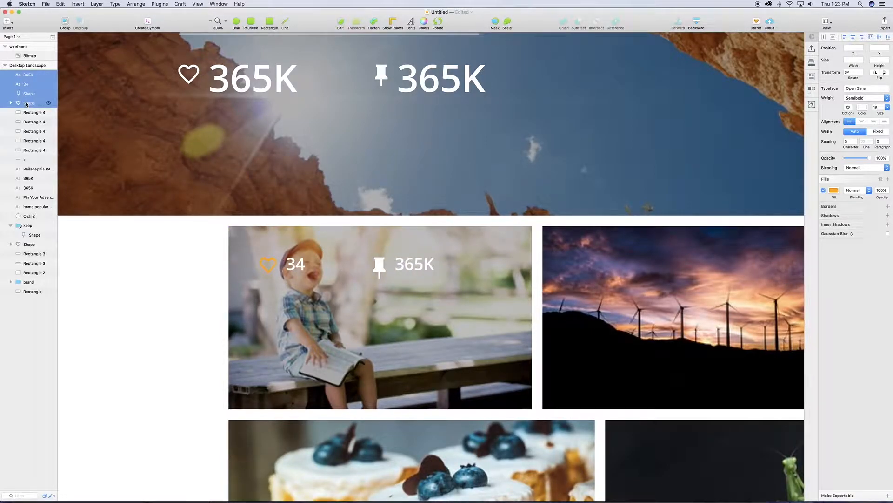
pyautogui.press('super+minus')
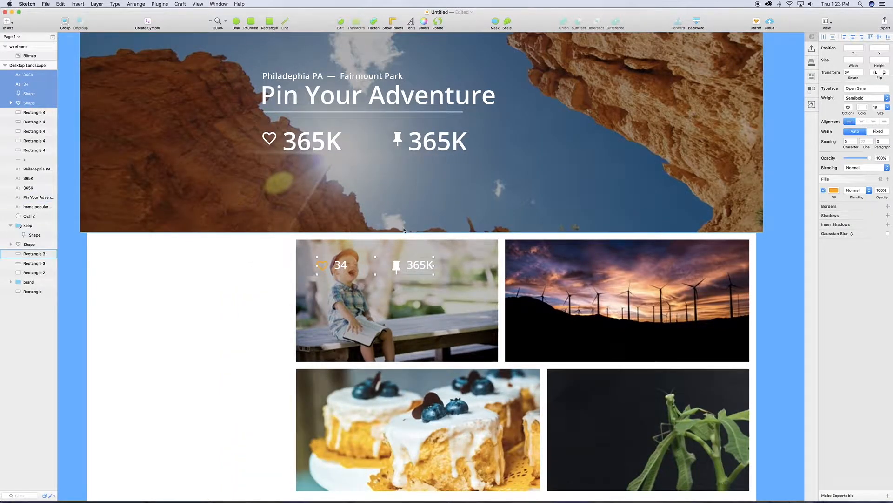
# - Add the white caption "This place is the best place i ever been" over the lower boy photo at X 490, Y 526
pyautogui.scroll(-2, 390, 281)
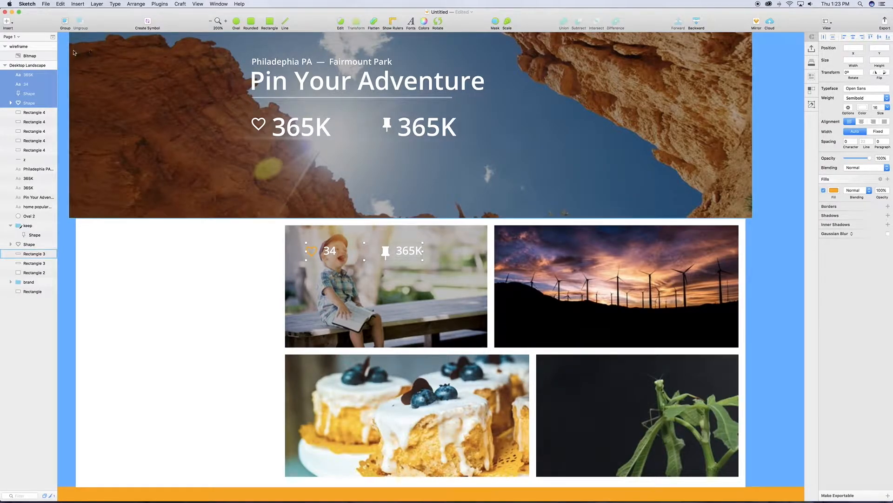
pyautogui.click(7, 21)
pyautogui.click(33, 69)
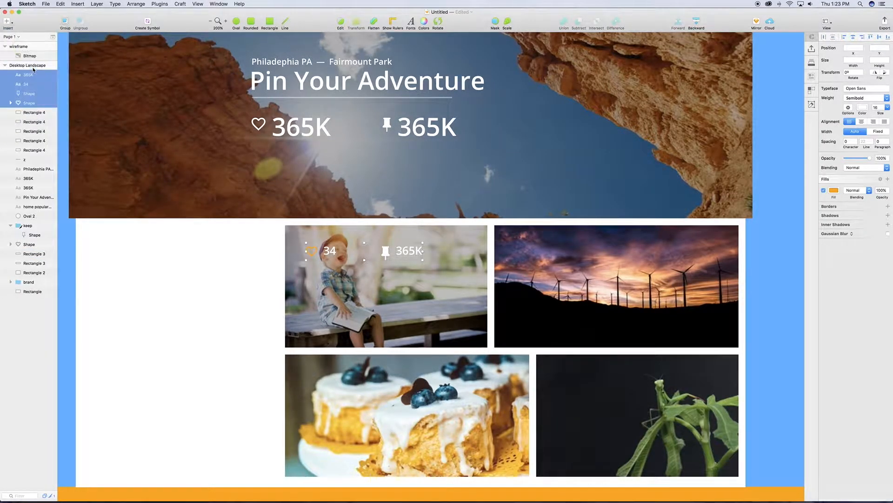
pyautogui.click(306, 303)
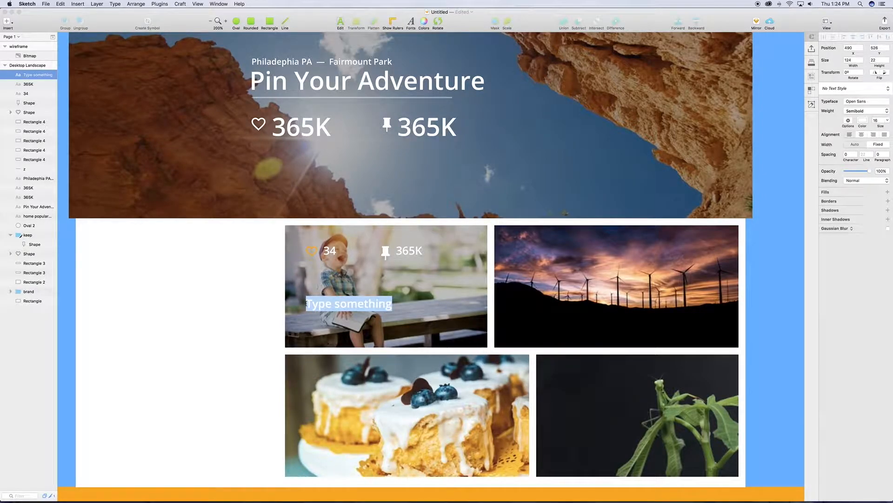
pyautogui.write('This')
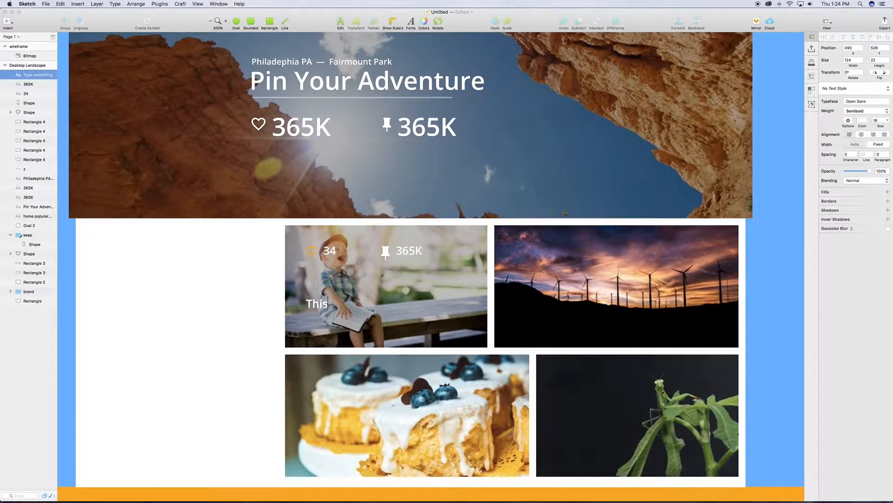
pyautogui.write(' place is the nes')
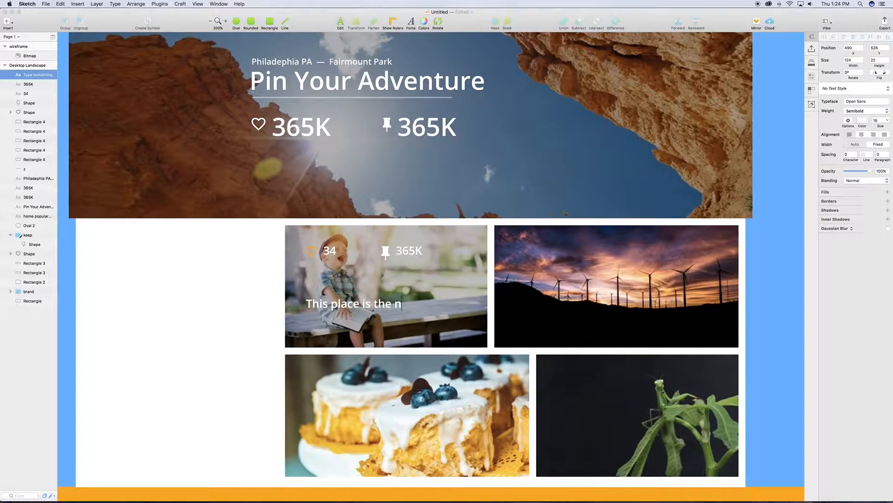
pyautogui.press('BackSpace')
pyautogui.press('BackSpace')
pyautogui.press('BackSpace')
pyautogui.write('bet')
pyautogui.press('BackSpace')
pyautogui.press('BackSpace')
pyautogui.write('est')
pyautogui.write(' place')
pyautogui.write(' i ever')
pyautogui.write(' b')
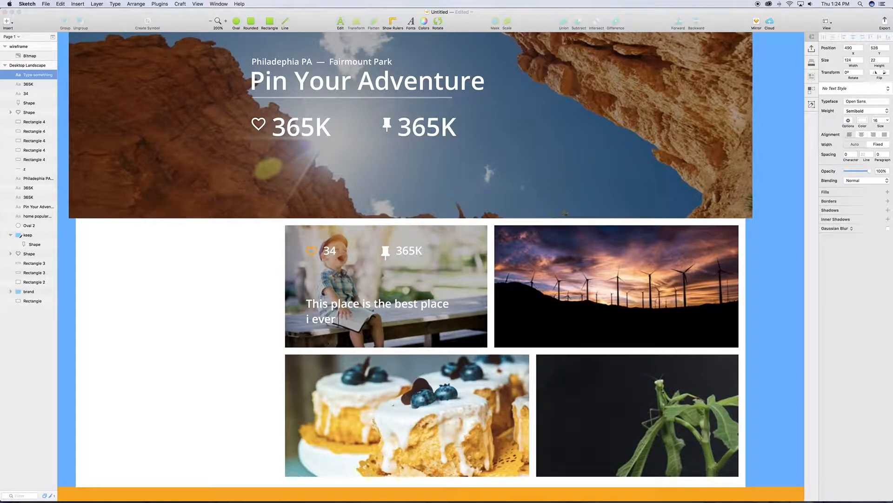
pyautogui.write('een')
pyautogui.press('Escape')
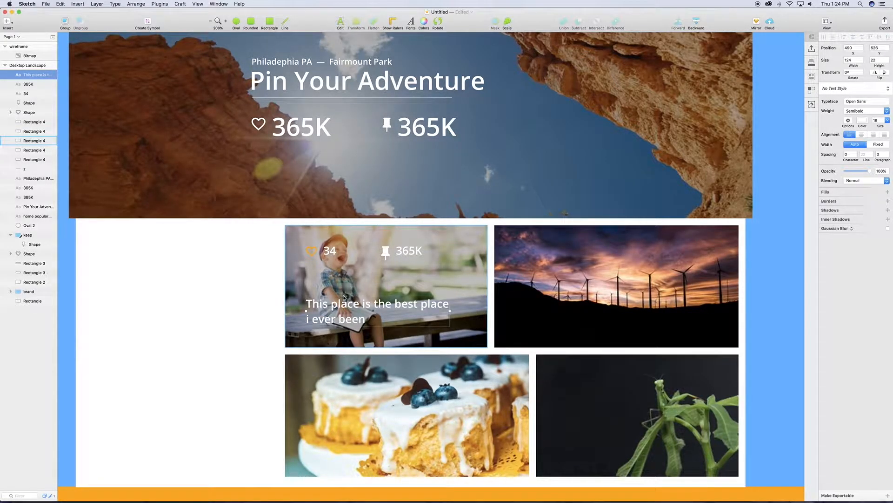
# - Move the caption down to Y 541, keeping it at X 490 in line with the orange heart
pyautogui.hotkey('shift', 'Left')
pyautogui.hotkey('shift', 'Left')
pyautogui.hotkey('shift', 'Left')
pyautogui.hotkey('shift', 'Down')
pyautogui.hotkey('shift', 'Down')
pyautogui.hotkey('shift', 'Down')
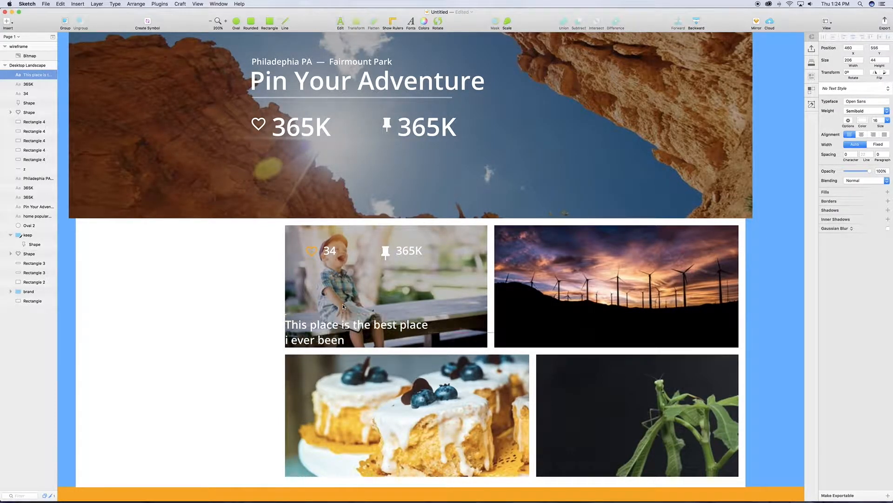
pyautogui.press('Down')
pyautogui.press('Down')
pyautogui.press('Down')
pyautogui.press('Down')
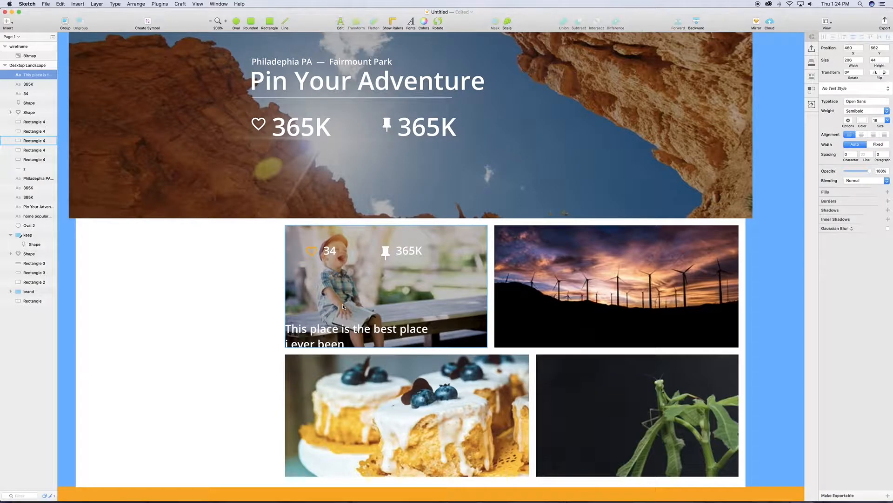
pyautogui.hotkey('shift', 'Up')
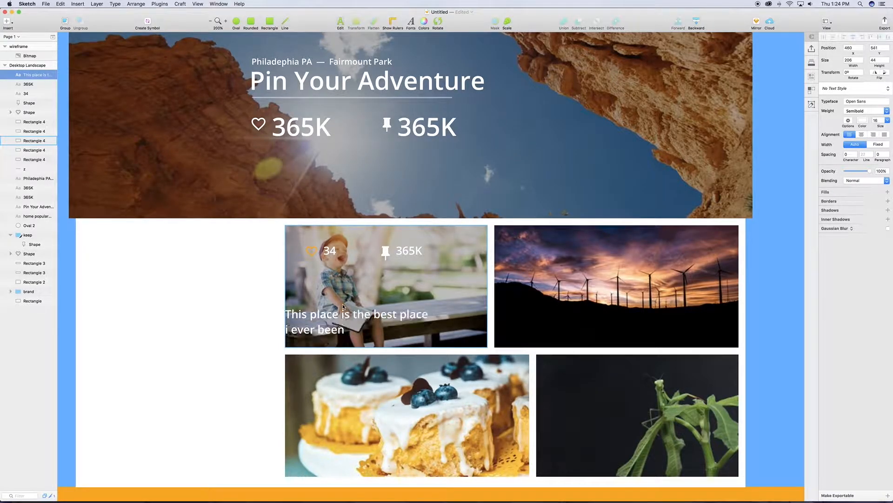
pyautogui.hotkey('shift', 'Right')
pyautogui.hotkey('shift', 'Right')
pyautogui.hotkey('shift', 'Right')
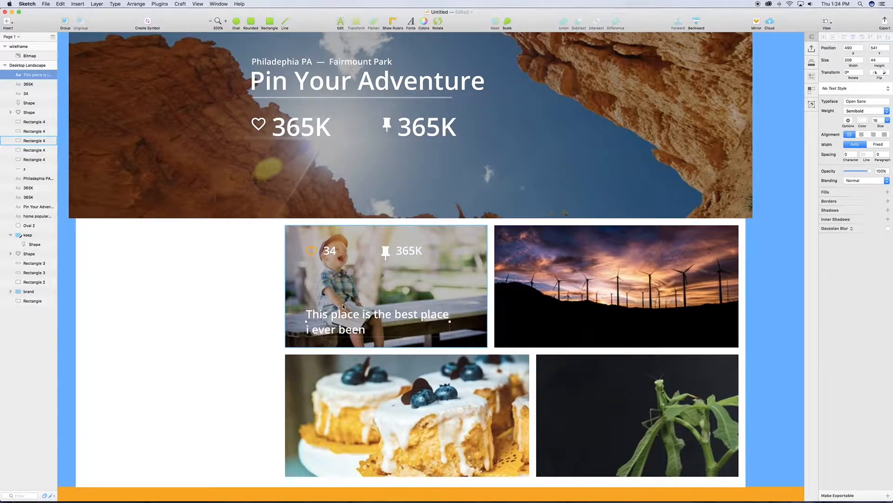
# - Duplicate the boy photo's heart, 34, pin, 365K and caption layers and shift the copies right onto the wind turbine photo
pyautogui.press('super+0')
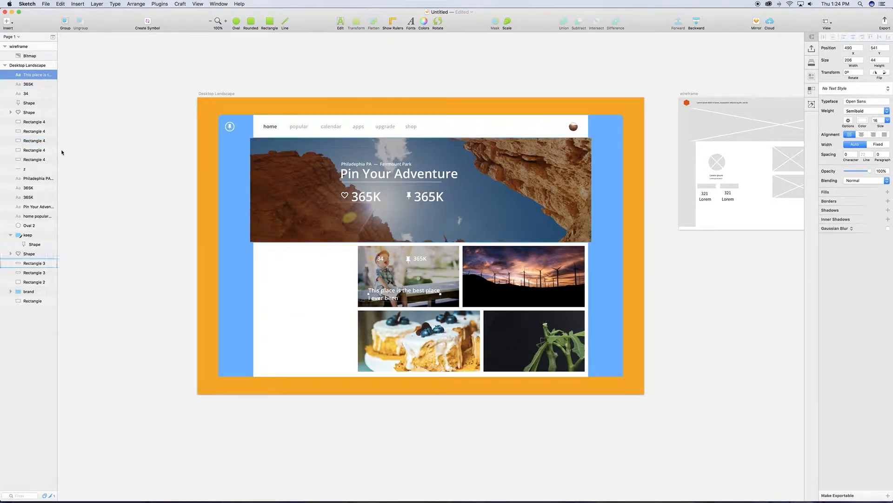
pyautogui.click(24, 112)
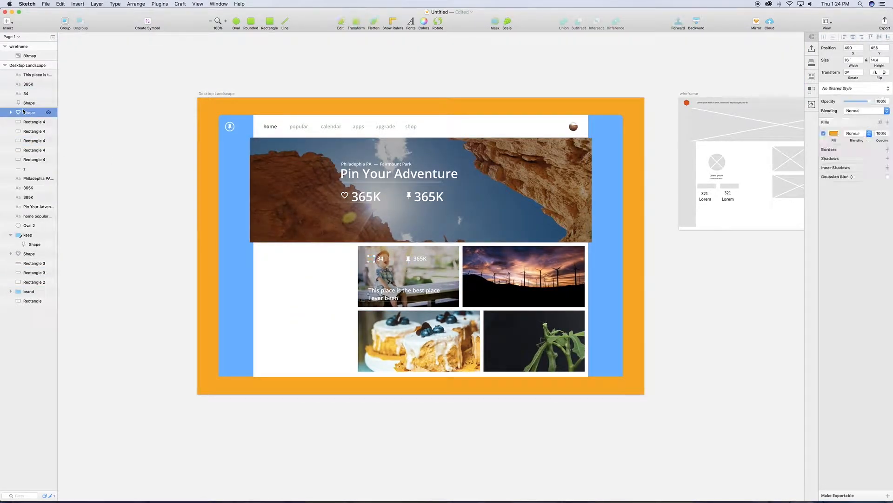
pyautogui.keyDown('shift'); pyautogui.click(26, 76); pyautogui.keyUp('shift')
pyautogui.press('super+d')
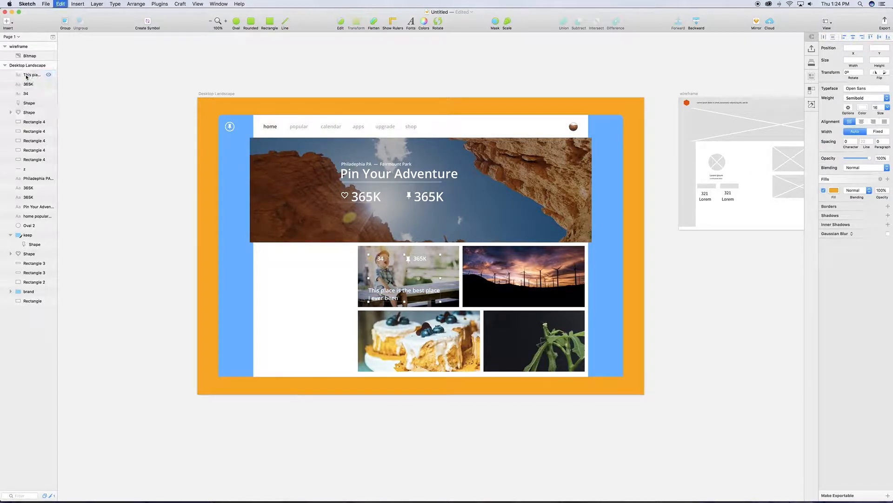
pyautogui.hotkey('shift', 'Right')
pyautogui.hotkey('shift', 'Right')
pyautogui.hotkey('shift', 'Right')
pyautogui.hotkey('shift', 'Right')
pyautogui.hotkey('shift', 'Right')
pyautogui.hotkey('shift', 'Right')
pyautogui.hotkey('shift', 'Right')
pyautogui.hotkey('shift', 'Right')
pyautogui.hotkey('shift', 'Right')
pyautogui.hotkey('shift', 'Right')
pyautogui.hotkey('shift', 'Right')
pyautogui.hotkey('shift', 'Right')
pyautogui.hotkey('shift', 'Right')
pyautogui.hotkey('shift', 'Right')
pyautogui.hotkey('shift', 'Right')
pyautogui.hotkey('shift', 'Right')
pyautogui.hotkey('shift', 'Right')
pyautogui.hotkey('shift', 'Right')
pyautogui.hotkey('shift', 'Right')
pyautogui.hotkey('shift', 'Right')
pyautogui.hotkey('shift', 'Right')
pyautogui.hotkey('shift', 'Right')
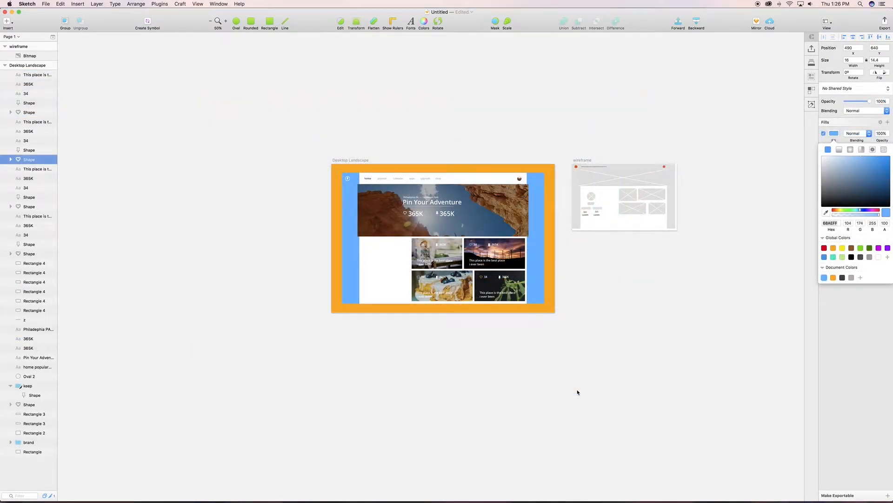
# - Draw an 80 by 80 circle at X 232, Y 465 in the white area beside the boy photo and remove its border
pyautogui.press('super+0')
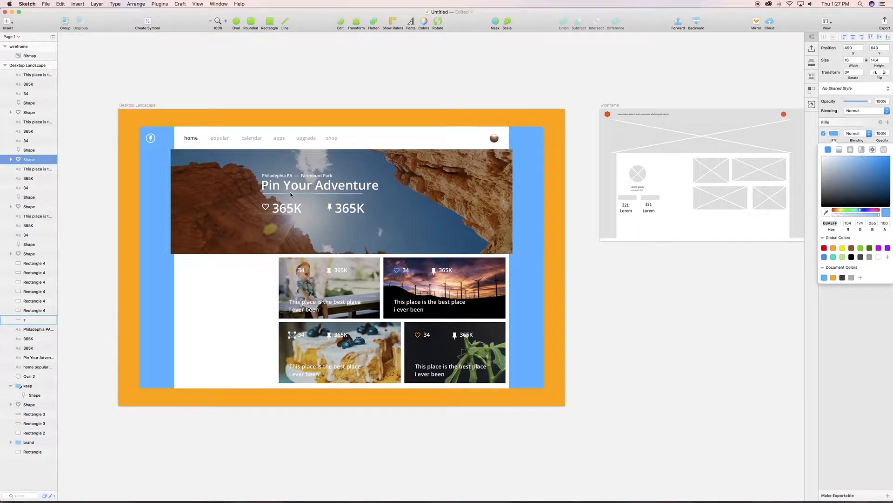
pyautogui.click(236, 20)
pyautogui.moveTo(199, 271); pyautogui.dragTo(227, 297)
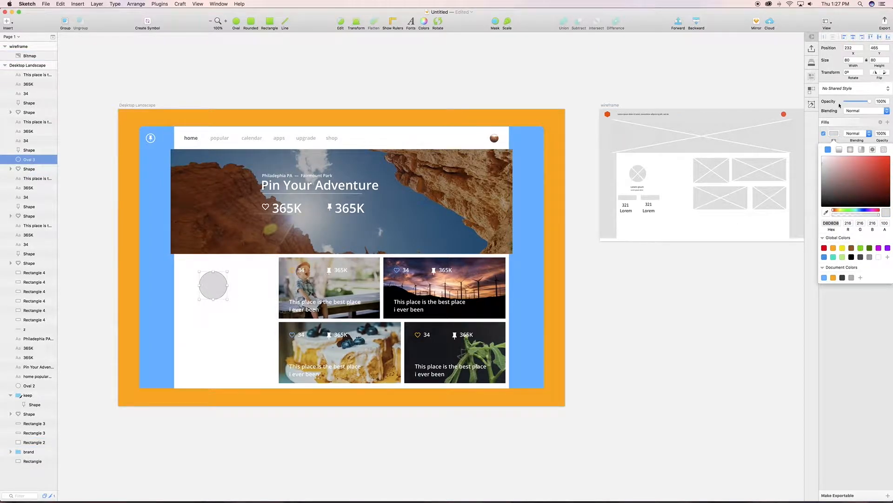
pyautogui.click(836, 134)
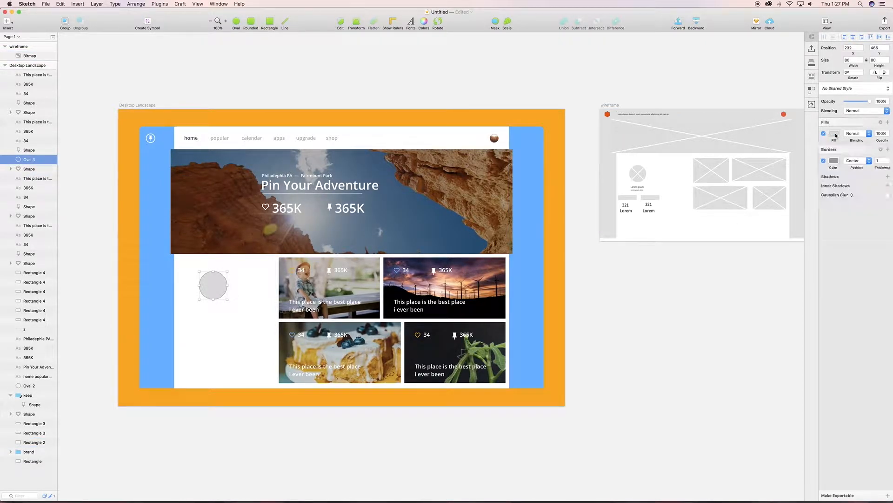
pyautogui.click(824, 160)
# - Fill the circle with a Beach photo from the custom photo sets, after trying food, Kids and Nature
pyautogui.click(812, 77)
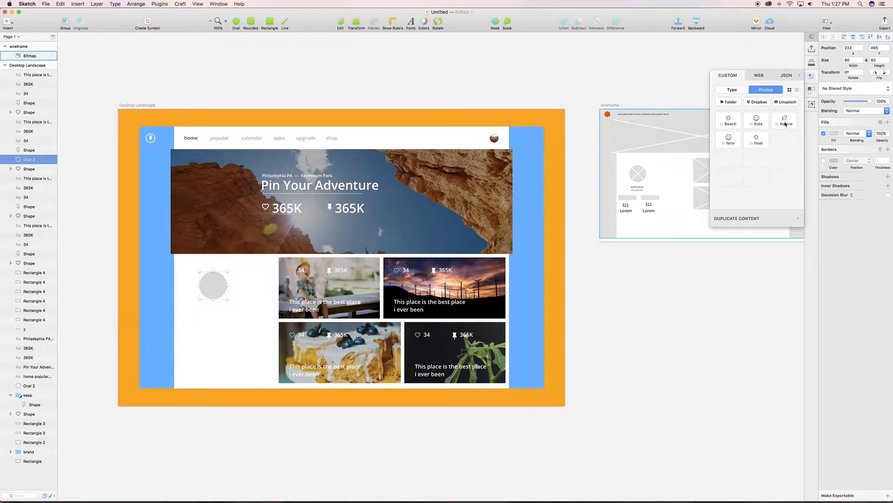
pyautogui.click(730, 123)
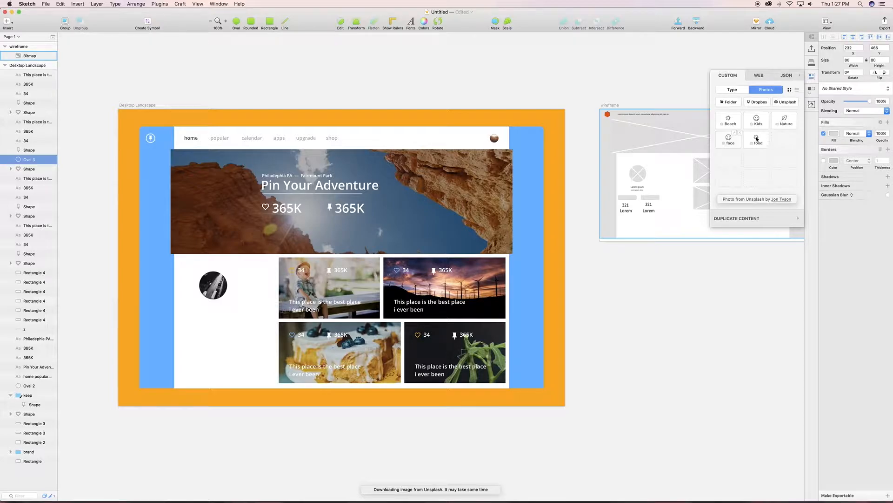
pyautogui.click(752, 138)
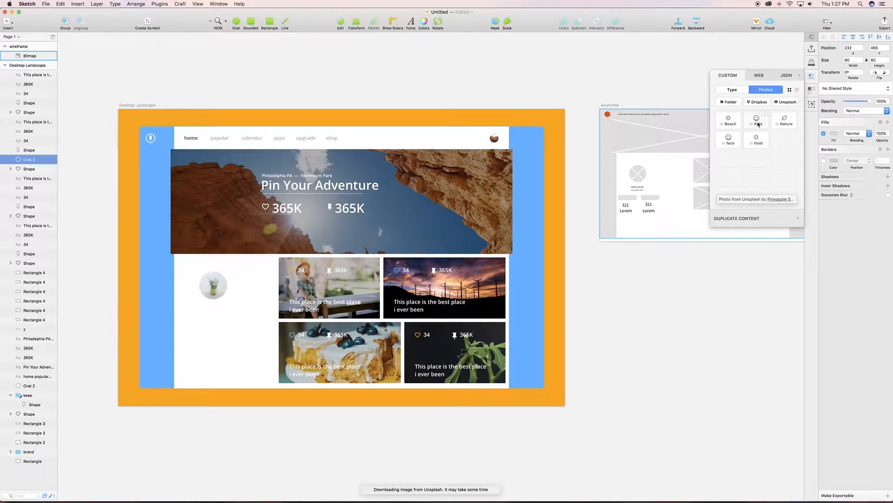
pyautogui.click(759, 124)
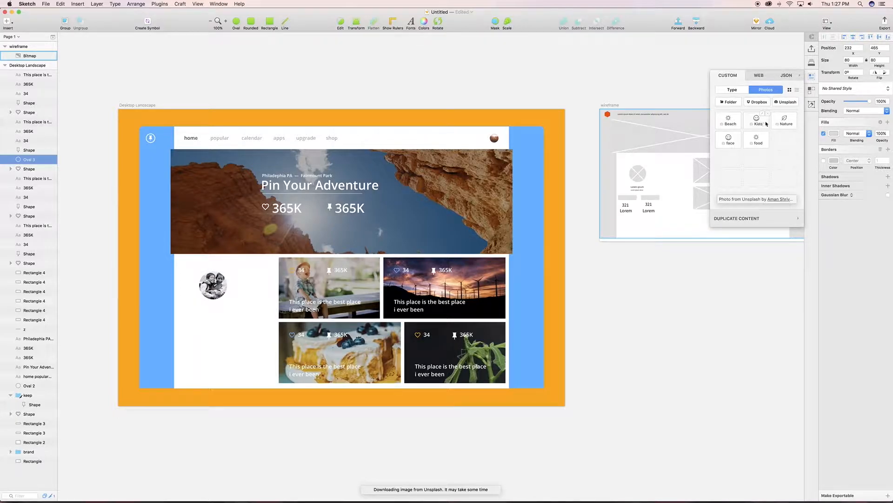
pyautogui.click(780, 122)
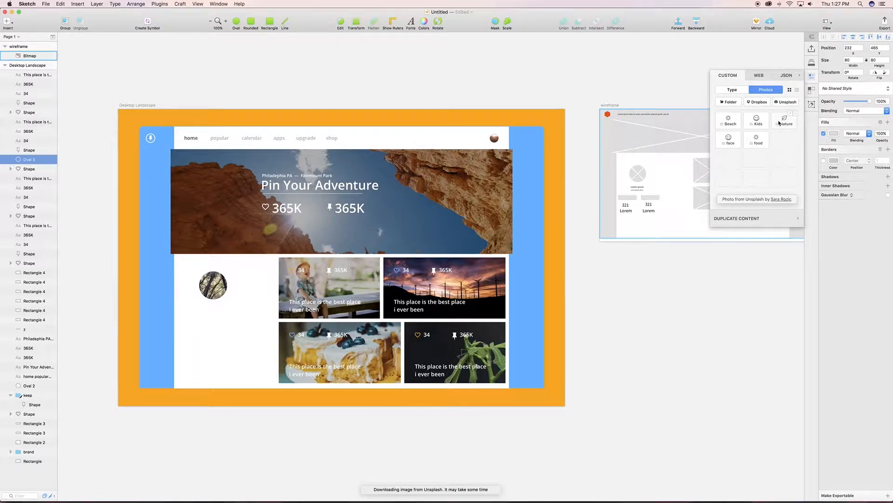
pyautogui.click(731, 124)
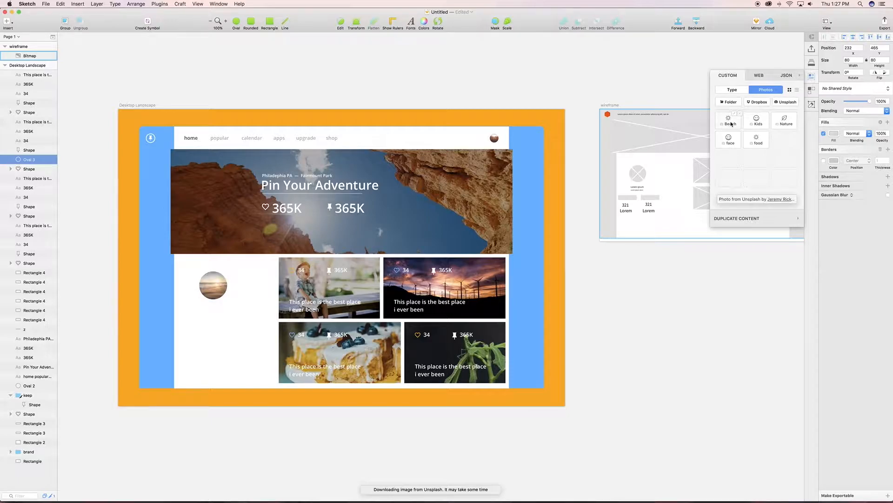
# - Move the round profile photo to X 265, Y 455 in the white area beside the boy photo
pyautogui.click(218, 286)
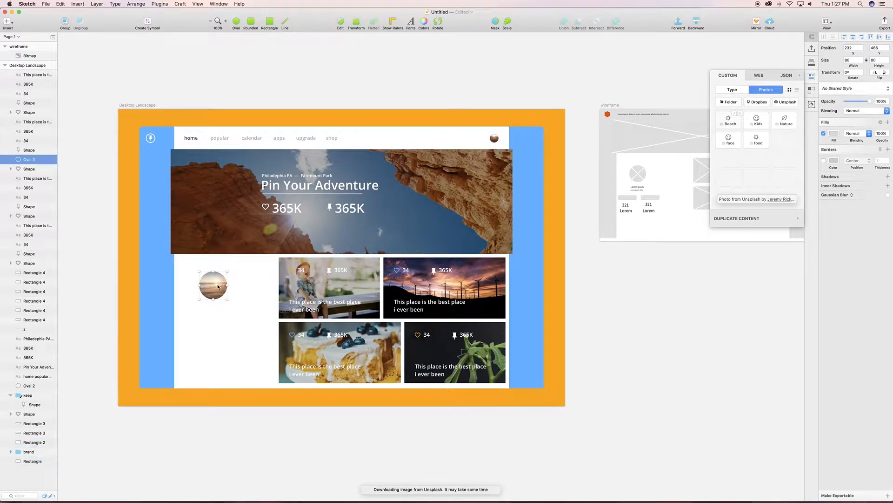
pyautogui.moveTo(218, 286); pyautogui.dragTo(230, 286)
pyautogui.hotkey('shift', 'Up')
pyautogui.hotkey('shift', 'Up')
pyautogui.hotkey('shift', 'Up')
pyautogui.hotkey('shift', 'Up')
pyautogui.hotkey('shift', 'Up')
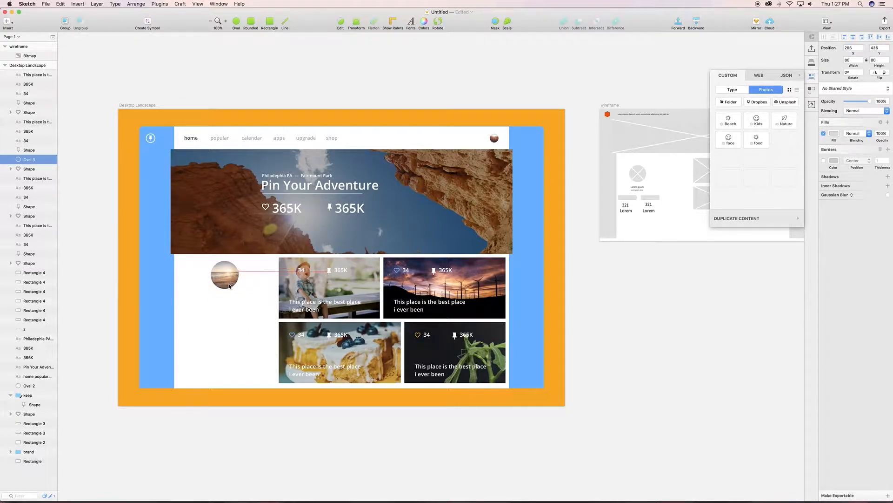
pyautogui.hotkey('shift', 'Down')
pyautogui.hotkey('shift', 'Down')
pyautogui.hotkey('shift', 'Down')
pyautogui.hotkey('shift', 'Down')
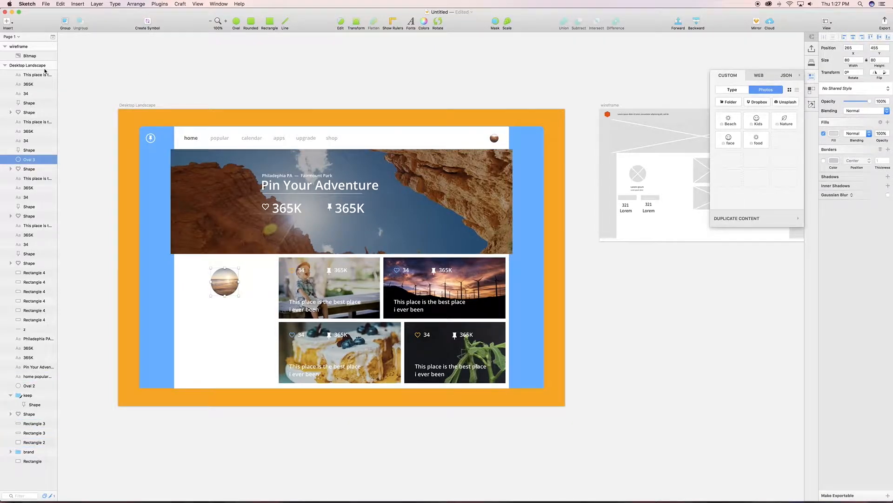
# - Add a text layer with the person's full name below the profile photo, coloured with the dark grey document colour
pyautogui.click(7, 21)
pyautogui.click(18, 42)
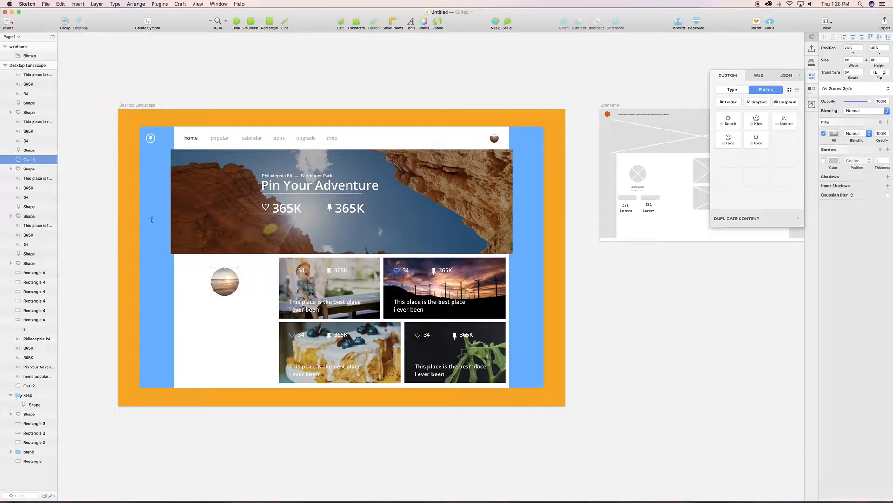
pyautogui.click(208, 306)
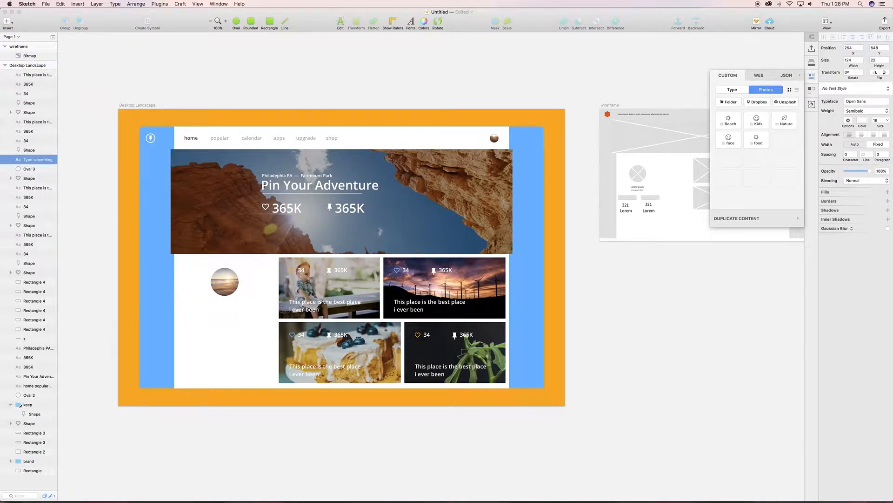
pyautogui.write('son')
pyautogui.press('Escape')
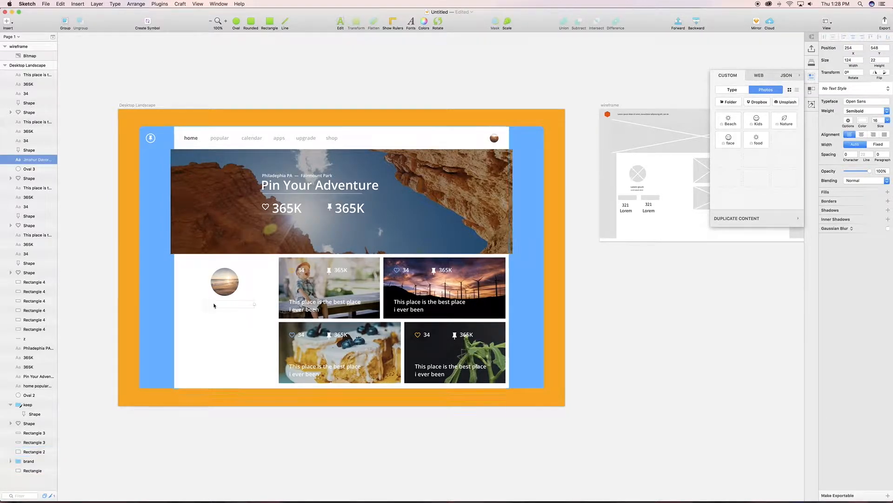
pyautogui.click(862, 120)
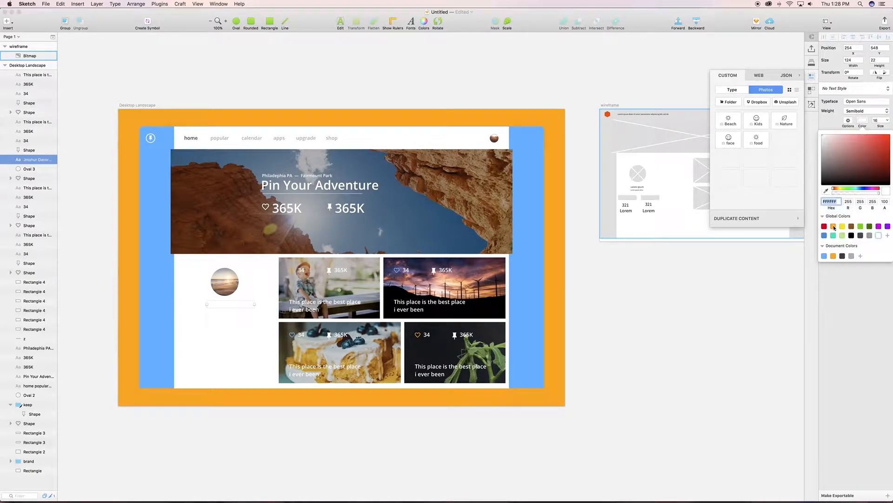
pyautogui.click(842, 255)
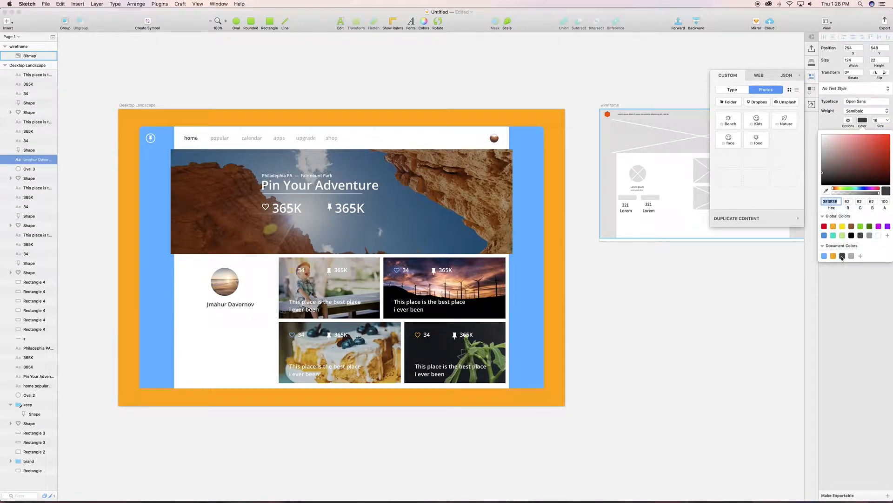
# - Correct the spelling of the full name below the profile photo
pyautogui.tripleClick(239, 304)
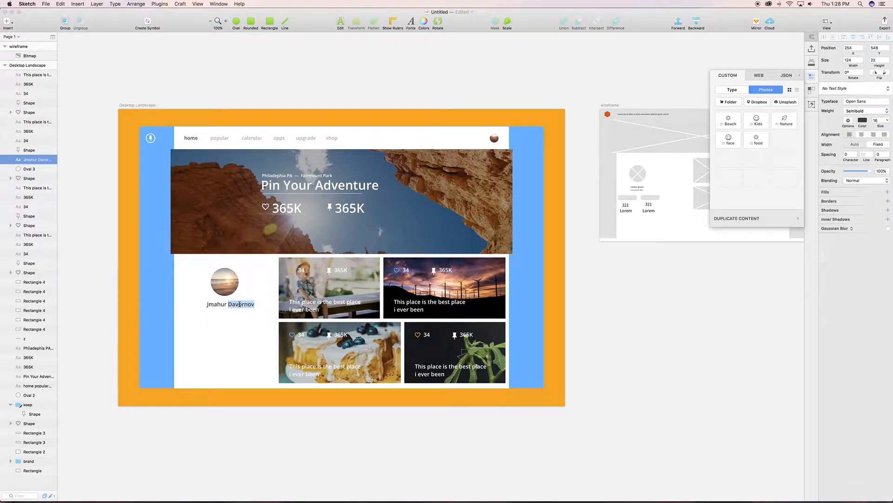
pyautogui.write('Jamhur')
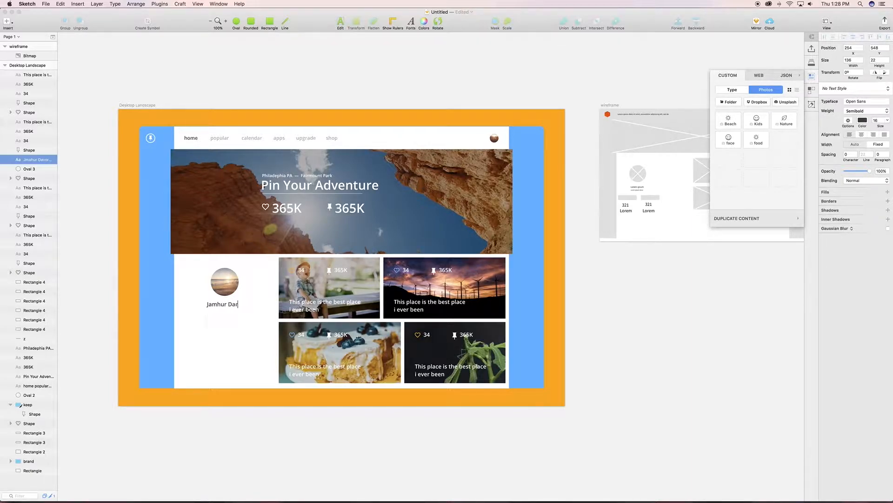
pyautogui.write('nov')
pyautogui.click(215, 311)
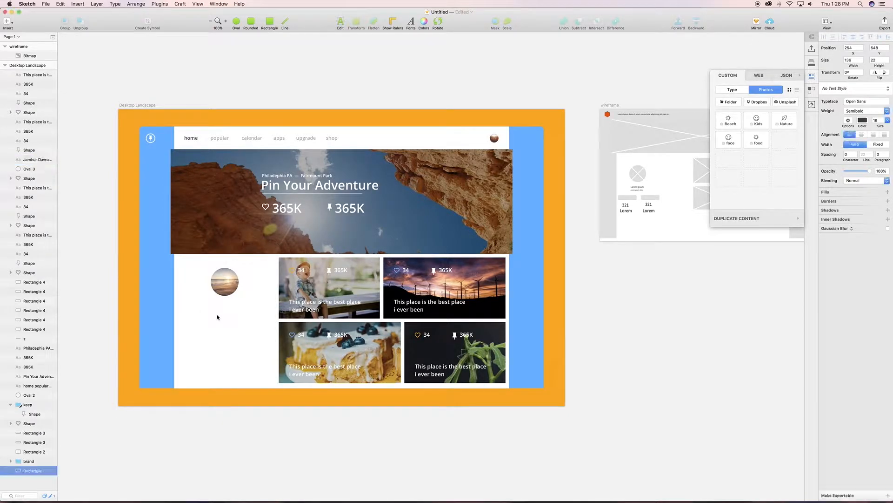
# - Center the name below the profile photo at X 237, Y 550
pyautogui.moveTo(221, 308); pyautogui.dragTo(218, 307)
pyautogui.press('Up')
pyautogui.press('Up')
pyautogui.press('Up')
pyautogui.press('Up')
pyautogui.press('Up')
pyautogui.press('Up')
pyautogui.press('Up')
pyautogui.press('Up')
pyautogui.press('Up')
pyautogui.press('Up')
pyautogui.press('Up')
pyautogui.press('Up')
pyautogui.press('Down')
pyautogui.press('Down')
pyautogui.press('Down')
pyautogui.press('Down')
pyautogui.press('Down')
pyautogui.press('Down')
pyautogui.press('Down')
pyautogui.press('Down')
pyautogui.press('Down')
pyautogui.press('Down')
pyautogui.press('Down')
pyautogui.press('Down')
pyautogui.press('Down')
pyautogui.press('Down')
pyautogui.press('Down')
pyautogui.press('Down')
pyautogui.press('Down')
pyautogui.press('Down')
pyautogui.press('Down')
pyautogui.press('Down')
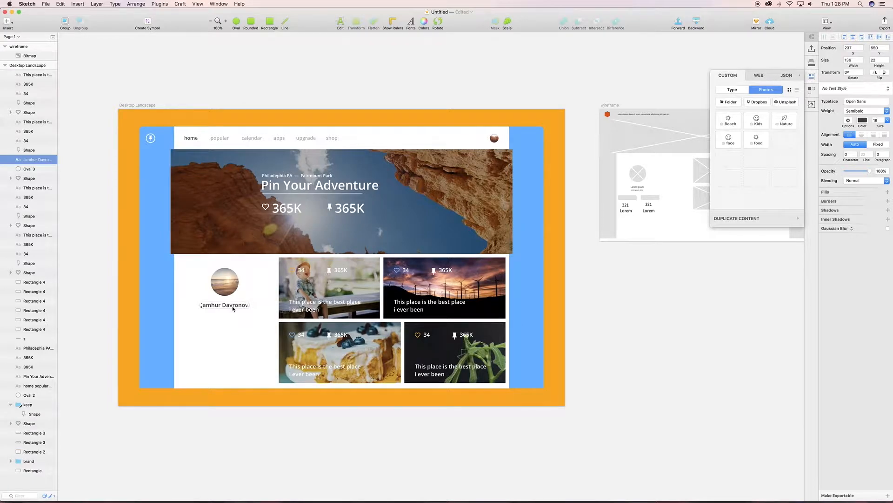
# - Duplicate the name layer to Y 570 directly below and replace the copy's text with "UI/UX Designer"
pyautogui.press('super+d')
pyautogui.hotkey('shift', 'Down')
pyautogui.hotkey('shift', 'Down')
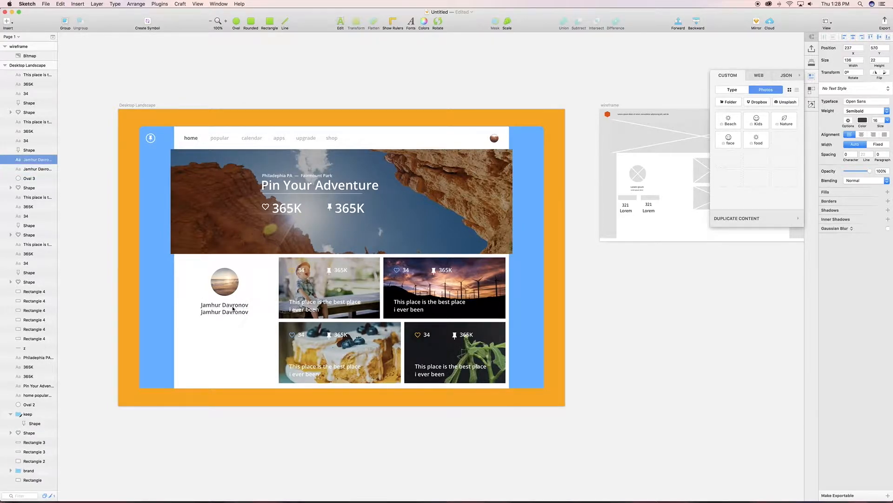
pyautogui.doubleClick(226, 312)
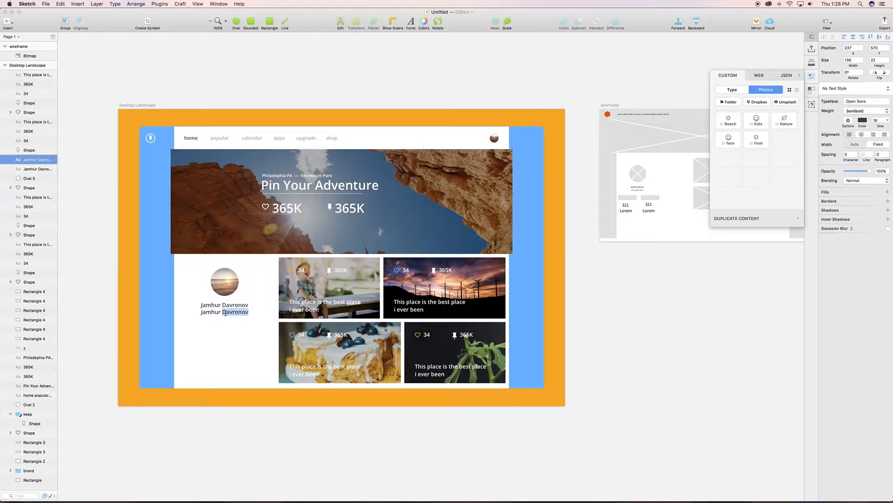
pyautogui.click(225, 312)
pyautogui.click(225, 312)
pyautogui.tripleClick(226, 312)
pyautogui.click(225, 313)
pyautogui.tripleClick(225, 313)
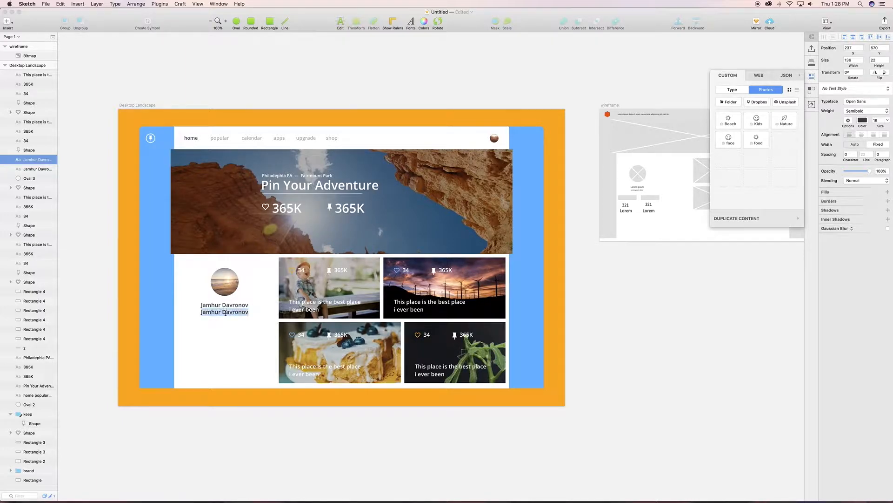
pyautogui.write('Ui')
pyautogui.press('BackSpace')
pyautogui.write('I/UX Designer')
# - Set the weight of the "UI/UX Designer" text to Italic
pyautogui.keyDown('shift'); pyautogui.click(202, 312); pyautogui.keyUp('shift')
pyautogui.click(873, 112)
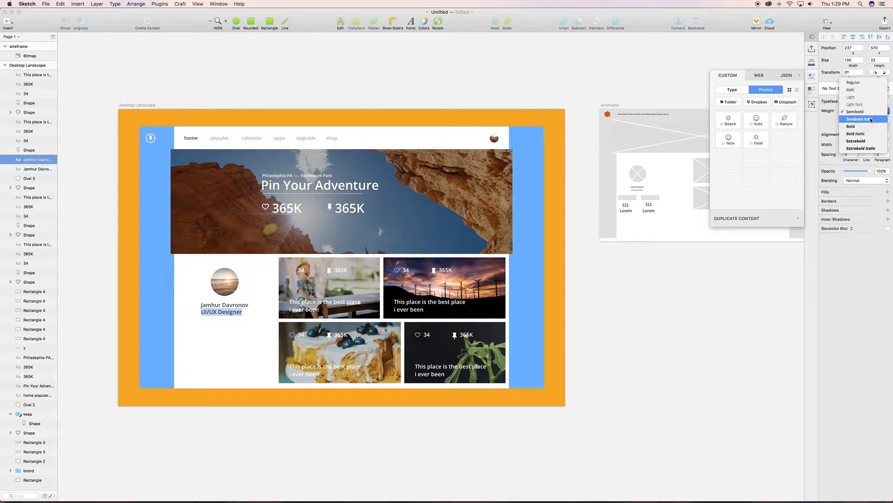
pyautogui.click(860, 90)
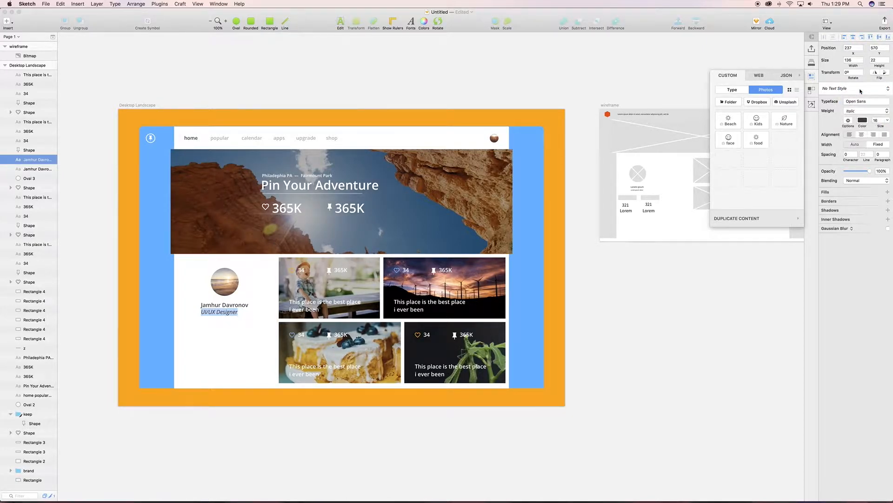
# - Try light grey ADADAD on the "UI/UX Designer" text and return it to the dark grey document colour
pyautogui.click(864, 120)
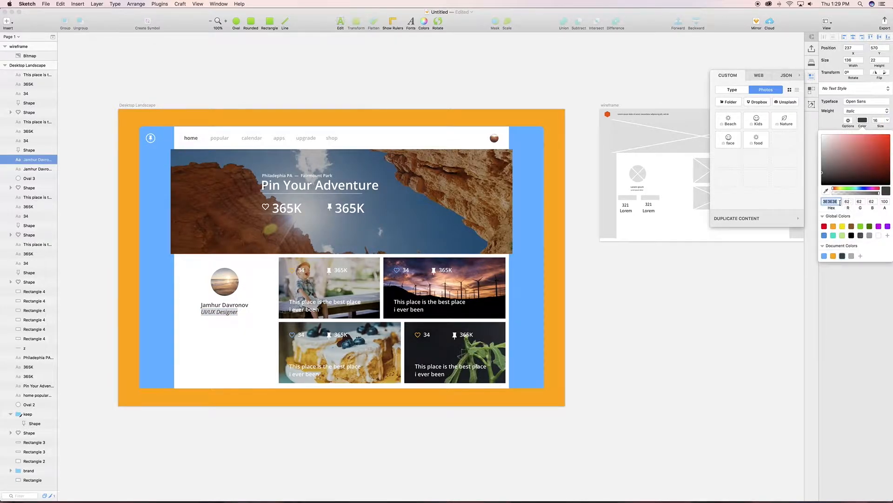
pyautogui.click(852, 256)
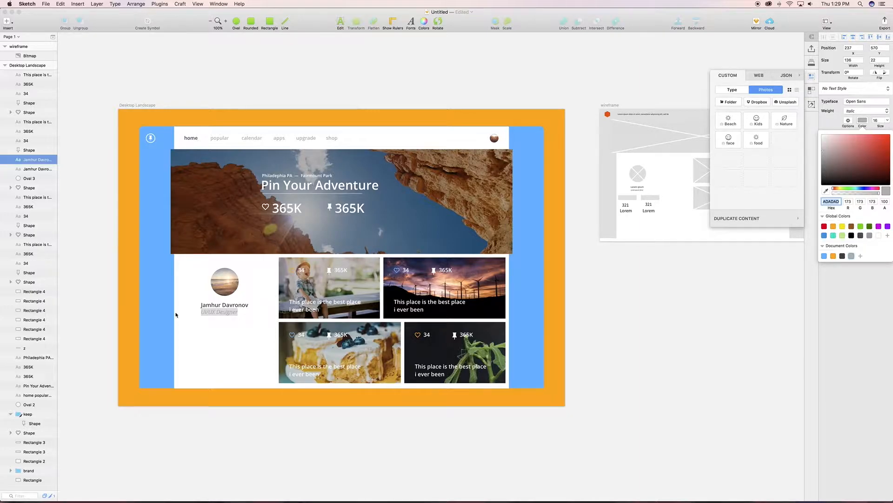
pyautogui.press('Escape')
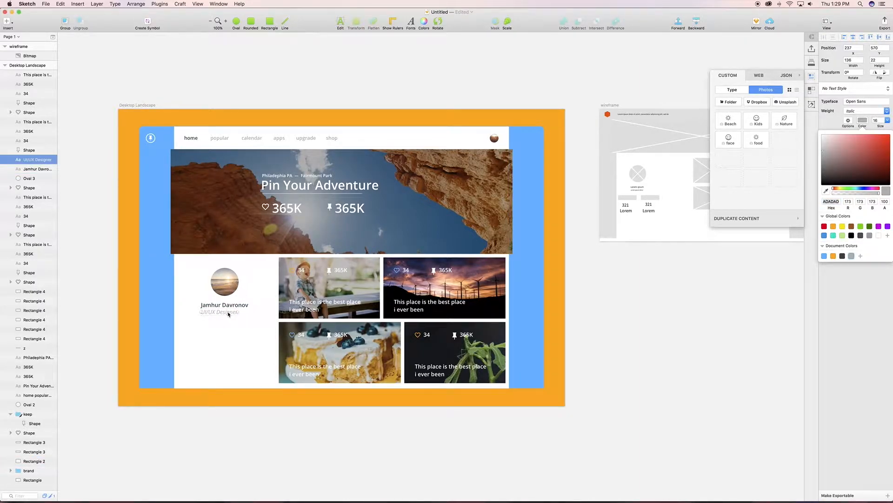
pyautogui.click(843, 256)
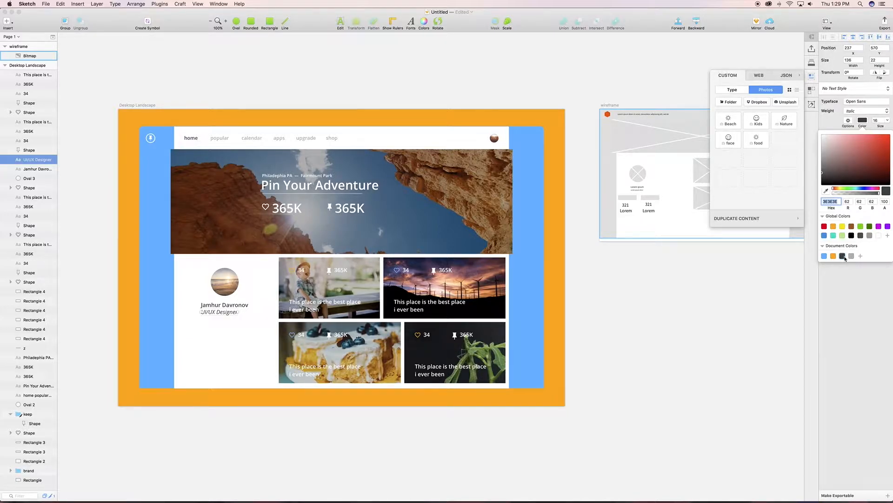
# - Center the "UI/UX Designer" line under the name at X 253, Y 571 and set its font size to 14
pyautogui.click(228, 314)
pyautogui.moveTo(228, 315); pyautogui.dragTo(235, 314)
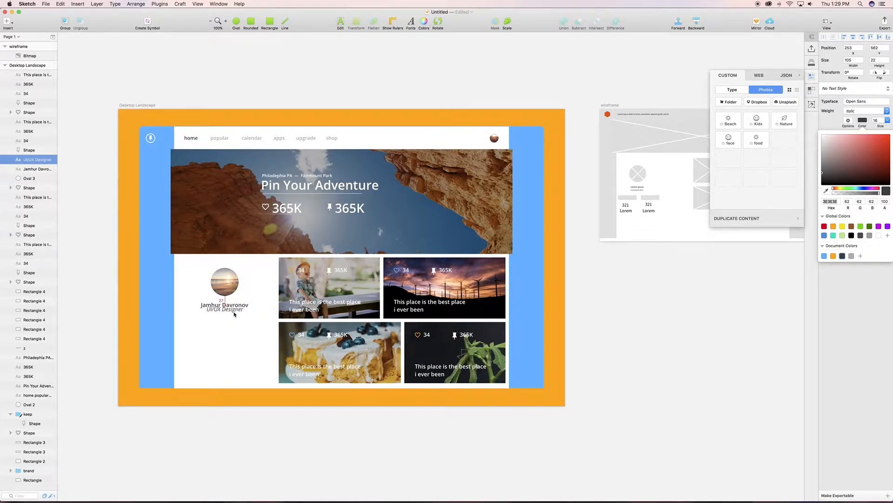
pyautogui.press('Up')
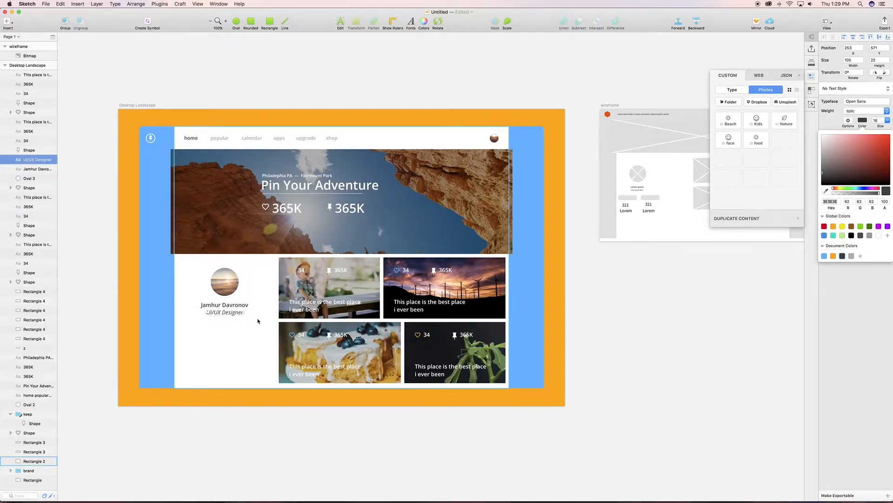
pyautogui.click(888, 120)
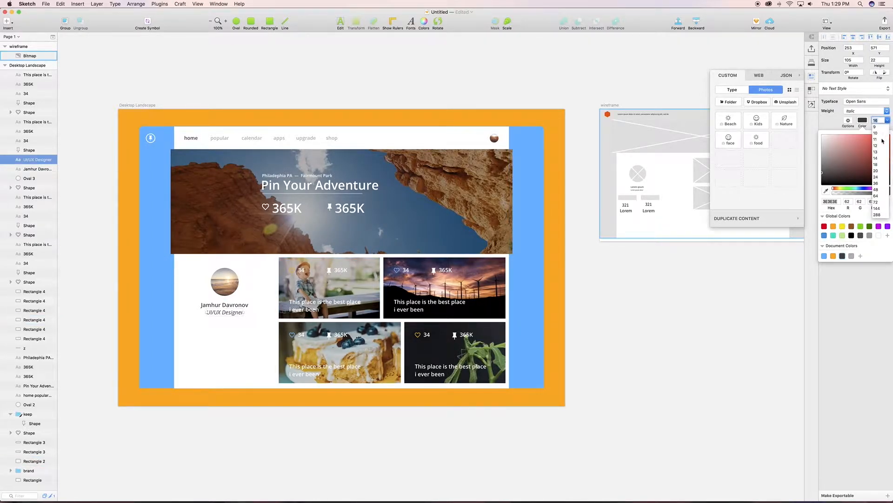
pyautogui.click(880, 158)
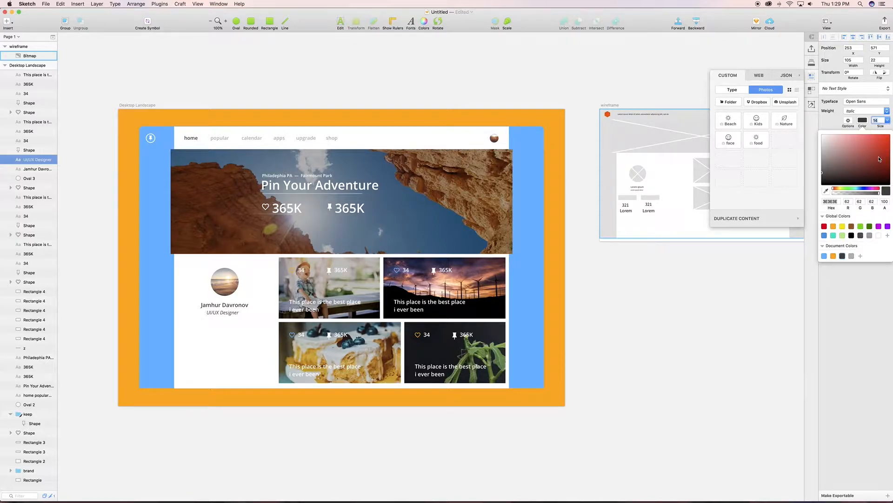
# - Set the weight of the name below the profile photo to Bold
pyautogui.click(230, 306)
pyautogui.click(867, 111)
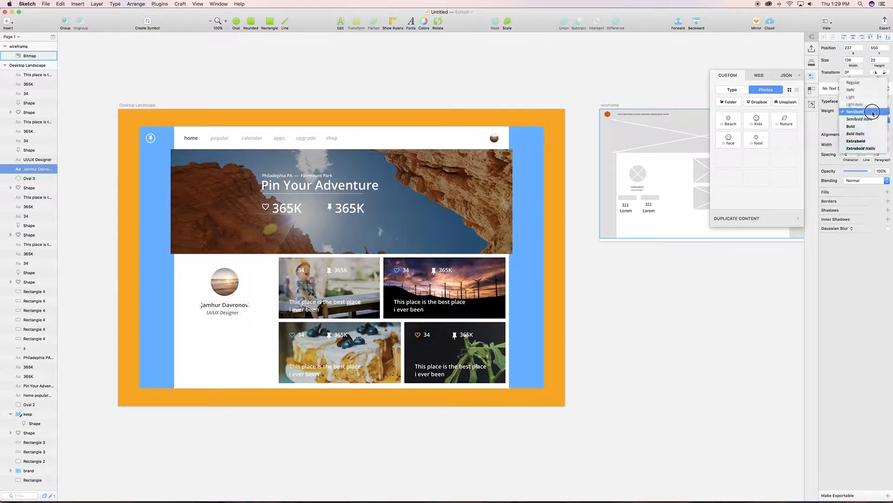
pyautogui.click(865, 125)
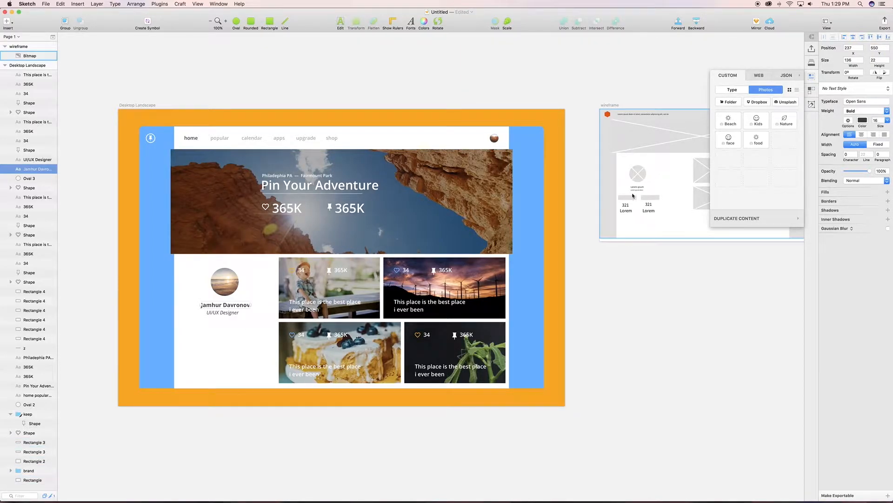
# - Draw a rounded rectangle about 112 px square below the "UI/UX Designer" line and set its height to 30
pyautogui.click(249, 22)
pyautogui.moveTo(182, 334); pyautogui.dragTo(222, 348)
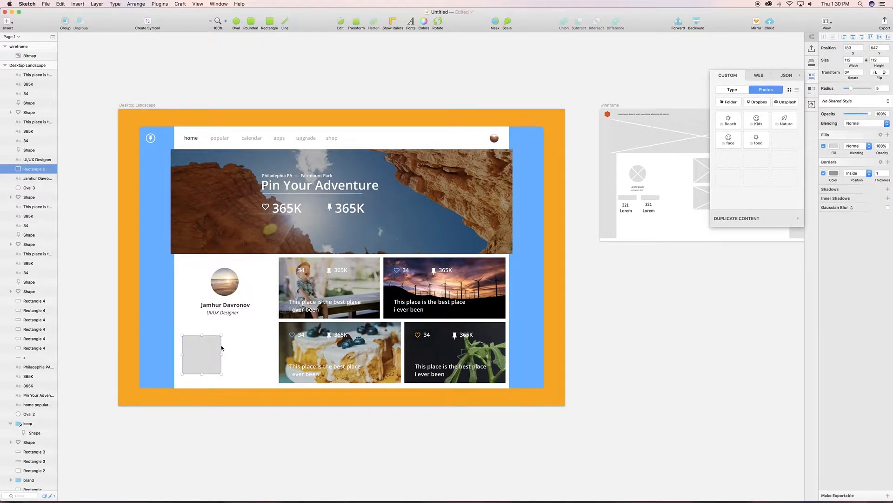
pyautogui.click(854, 59)
pyautogui.write('110')
pyautogui.press('Tab')
pyautogui.write('30')
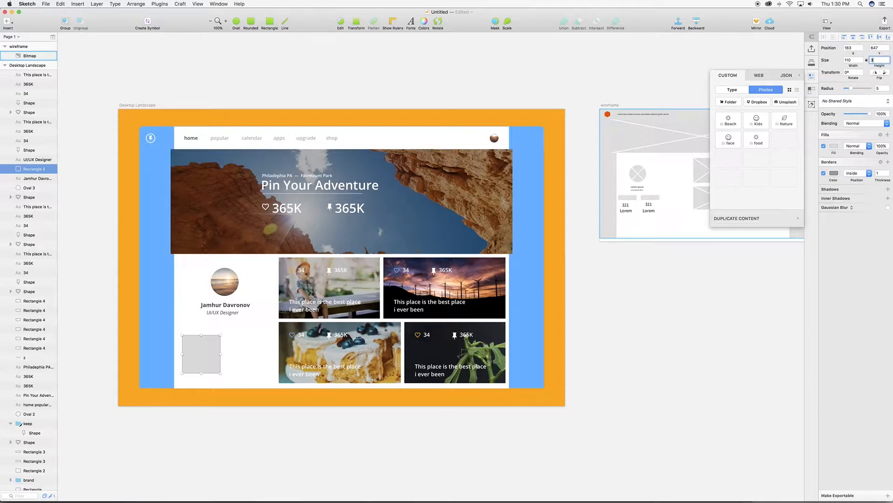
pyautogui.press('Return')
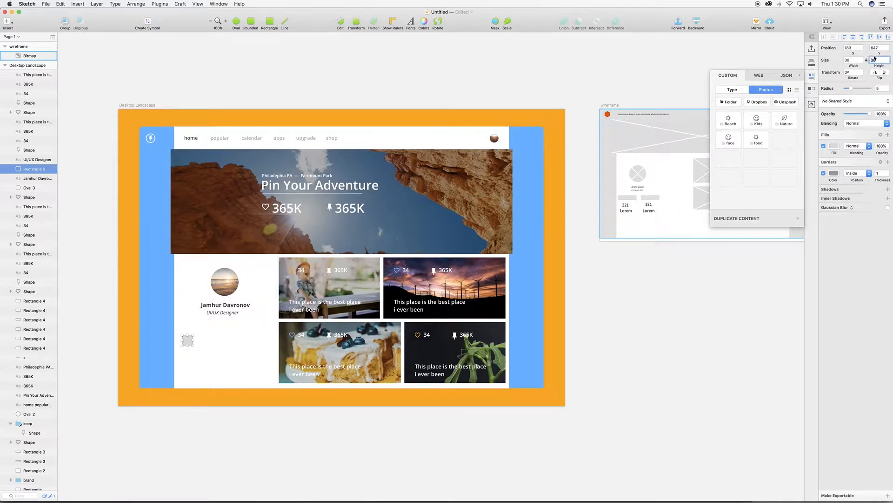
# - Unlock the rounded rectangle's proportions, set its width to 110, and fill it with the orange document colour F5A623
pyautogui.click(867, 61)
pyautogui.click(854, 61)
pyautogui.write('11')
pyautogui.press('Return')
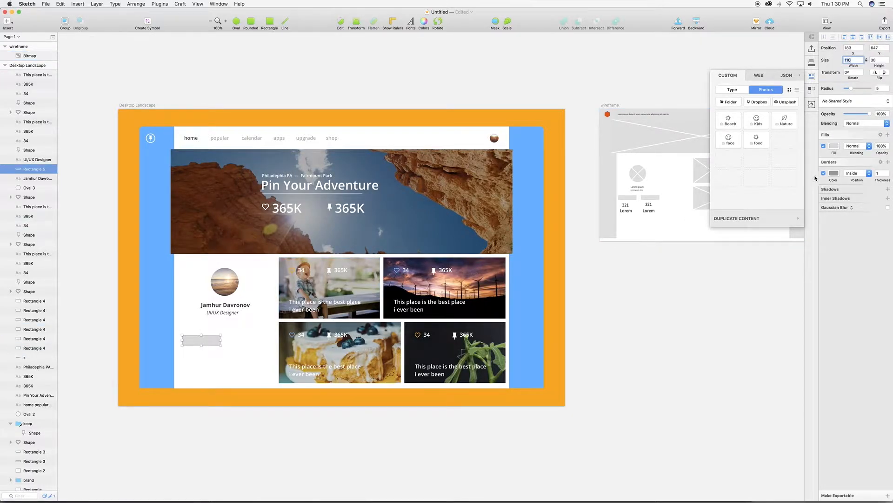
pyautogui.click(833, 146)
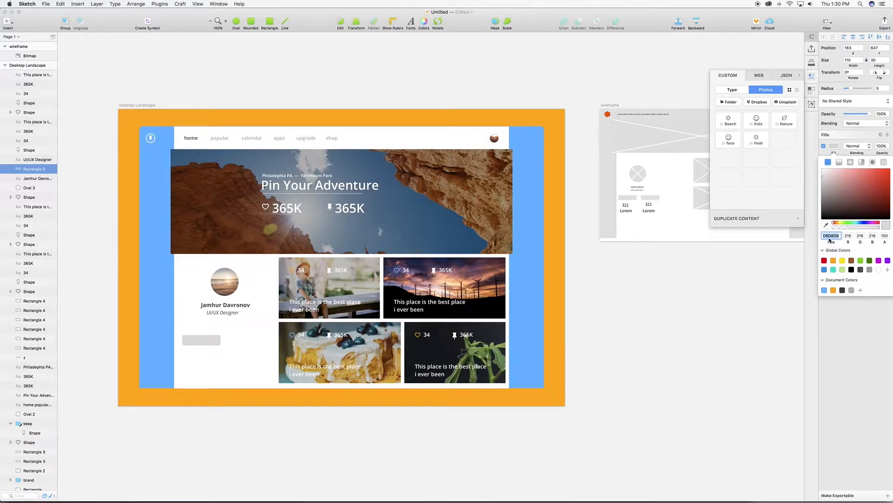
pyautogui.click(833, 290)
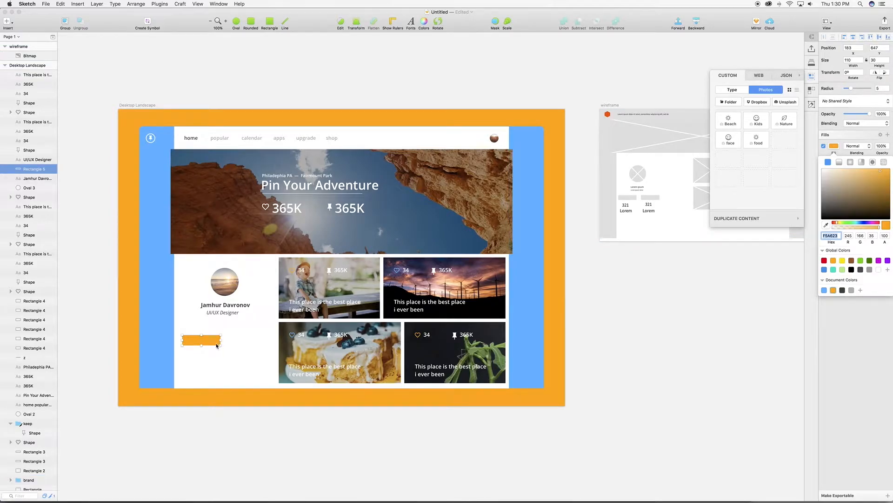
# - Duplicate the orange button and shift the copy horizontally to X 294, directly beside the original
pyautogui.press('cmd+d')
pyautogui.hotkey('shift', 'Right')
pyautogui.hotkey('shift', 'Right')
pyautogui.hotkey('shift', 'Right')
pyautogui.hotkey('shift', 'Right')
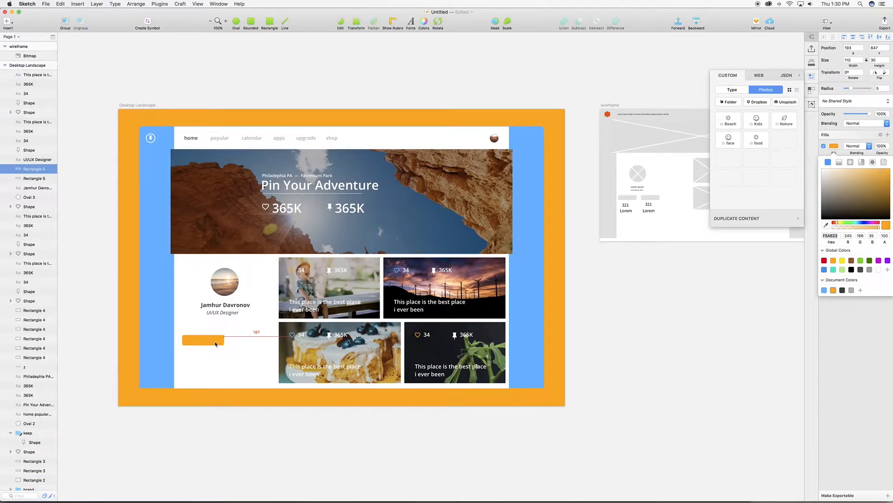
pyautogui.hotkey('shift', 'Right')
pyautogui.hotkey('shift', 'Right')
pyautogui.hotkey('shift', 'Right')
pyautogui.hotkey('shift', 'Right')
pyautogui.hotkey('shift', 'Right')
pyautogui.hotkey('shift', 'Right')
pyautogui.hotkey('shift', 'Right')
pyautogui.press('Right')
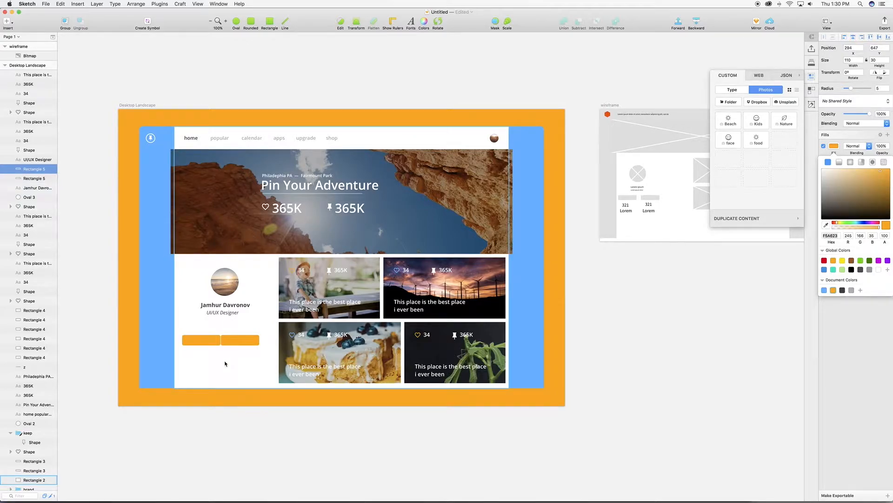
# - Widen the gap by moving the copied button to X 313, and raise both buttons together to Y 629
pyautogui.press('Left')
pyautogui.hotkey('shift', 'Right')
pyautogui.hotkey('shift', 'Right')
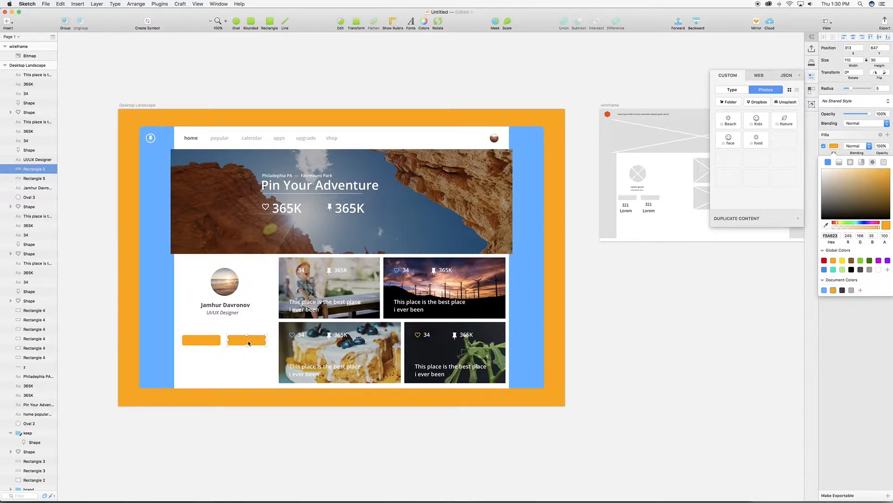
pyautogui.keyDown('shift'); pyautogui.click(209, 345); pyautogui.keyUp('shift')
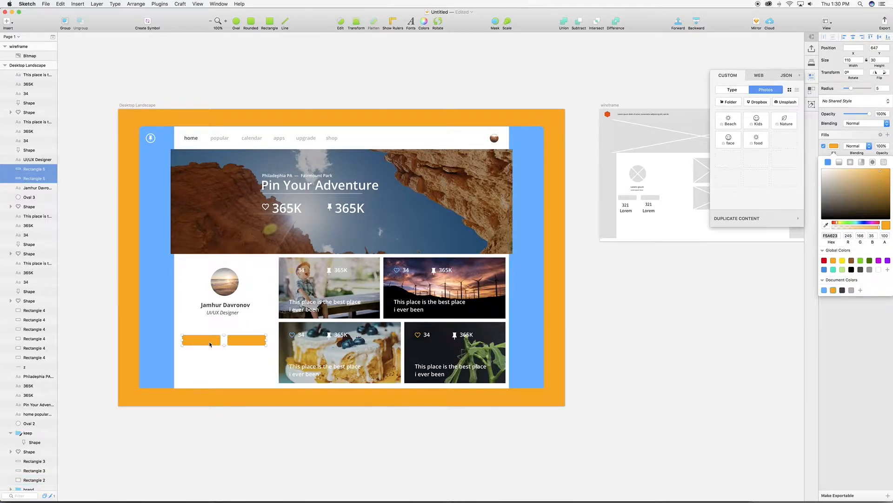
pyautogui.moveTo(210, 344); pyautogui.dragTo(212, 335)
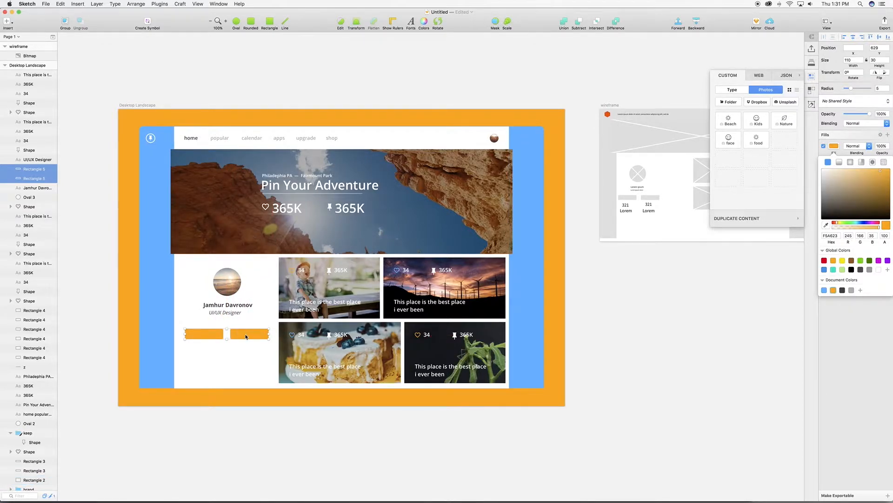
# - Turn the second button into an outline: disable its fill and give it an inside border in grey ADADAD with thickness 2
pyautogui.click(246, 337)
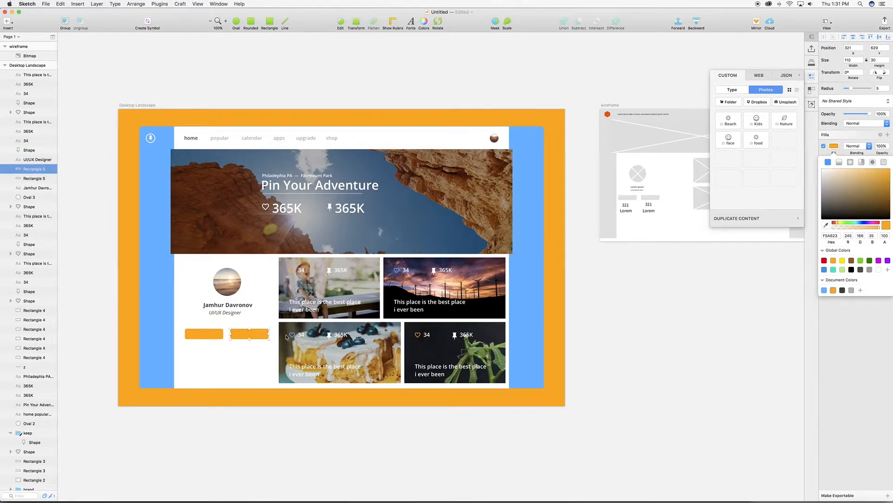
pyautogui.click(834, 146)
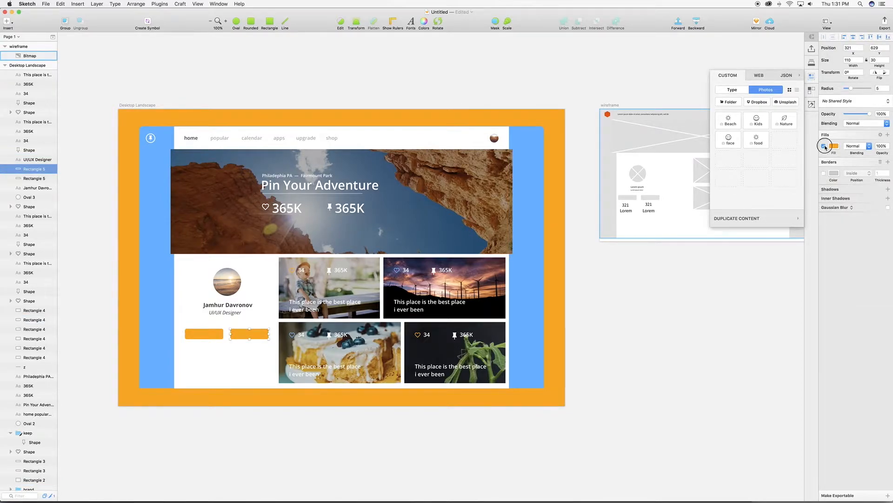
pyautogui.click(824, 146)
pyautogui.click(824, 173)
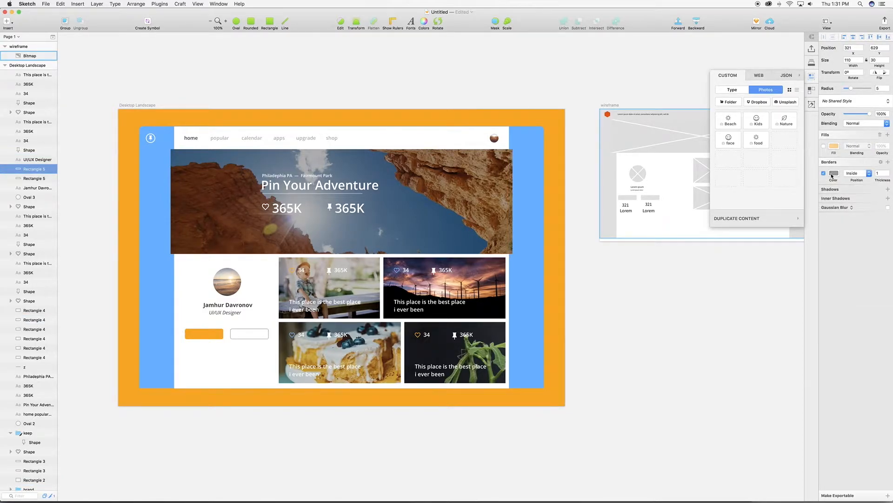
pyautogui.click(833, 173)
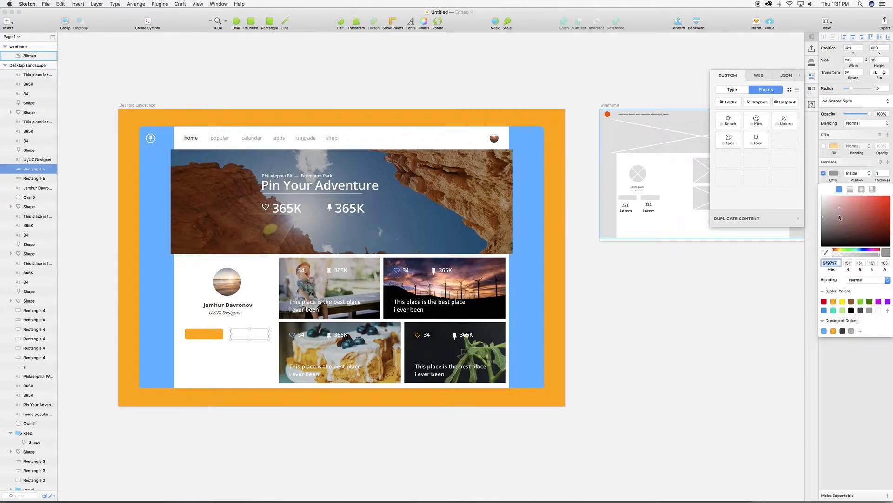
pyautogui.click(852, 331)
pyautogui.click(888, 172)
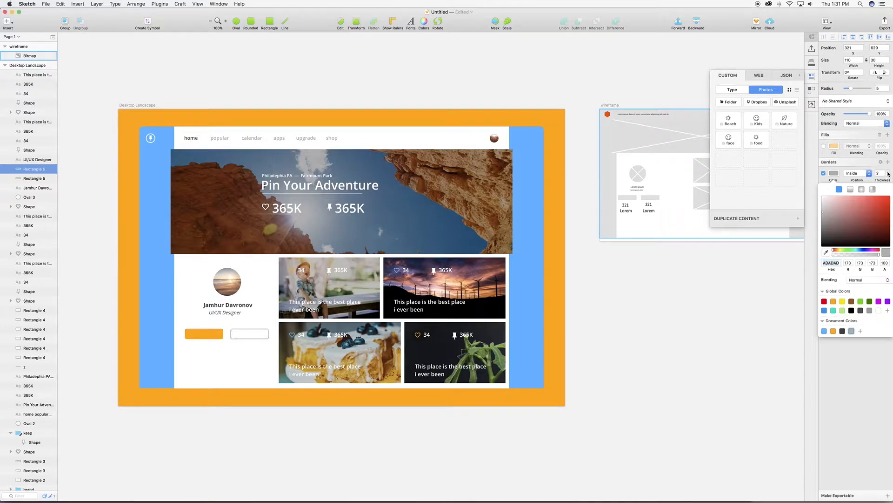
pyautogui.click(835, 173)
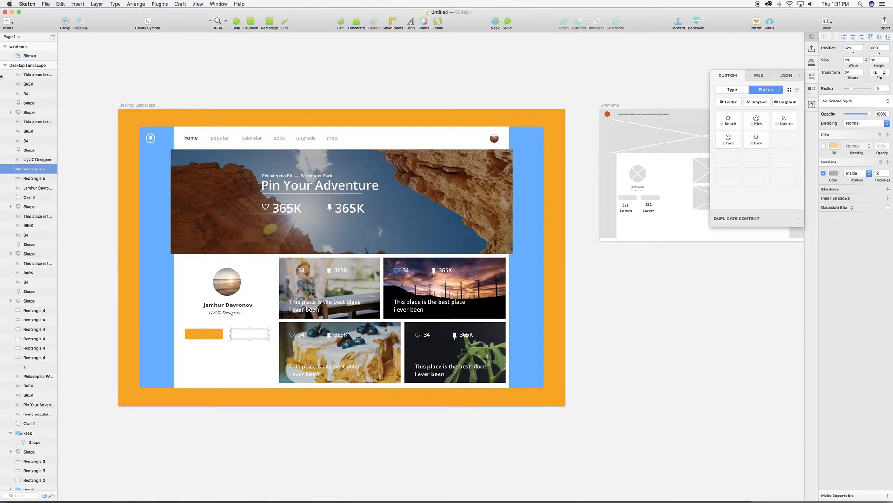
# - Add the text label "FOLLOW" on the orange button
pyautogui.click(8, 19)
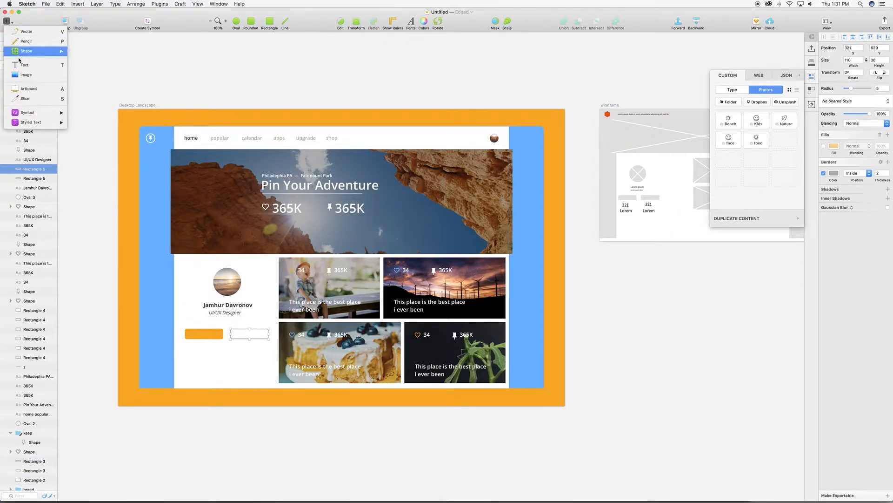
pyautogui.click(28, 59)
pyautogui.click(190, 334)
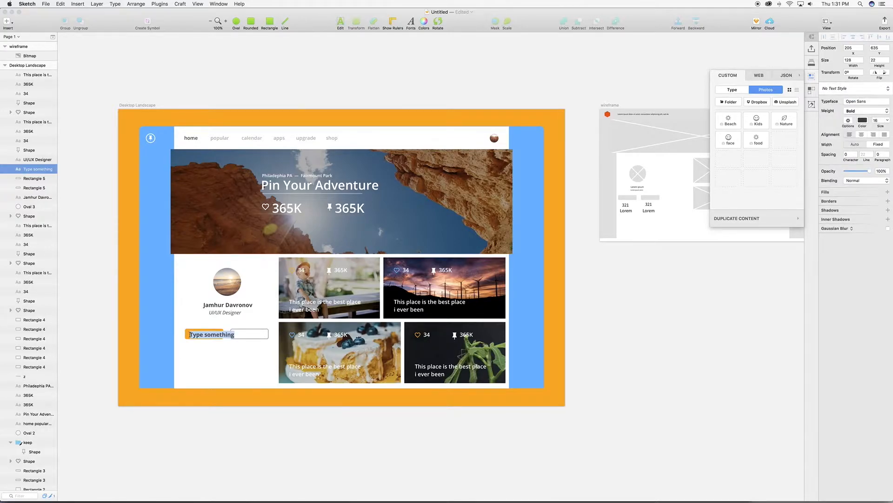
pyautogui.write('FOLO')
pyautogui.press('BackSpace')
pyautogui.write('LOW')
pyautogui.click(239, 337)
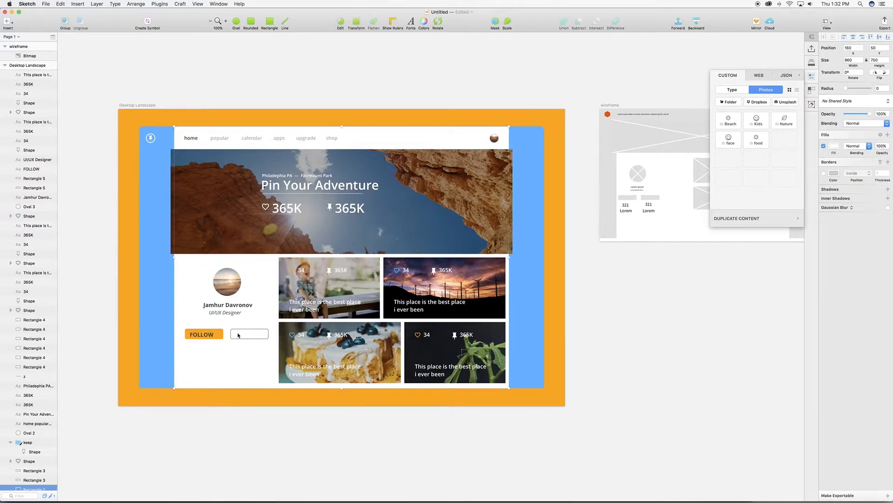
# - Copy the "FOLLOW" label and place the copy on the outlined button at X 335, Y 635
pyautogui.click(209, 337)
pyautogui.press('super+c')
pyautogui.press('super+v')
pyautogui.hotkey('shift', 'Right')
pyautogui.hotkey('shift', 'Right')
pyautogui.hotkey('shift', 'Right')
pyautogui.hotkey('shift', 'Right')
pyautogui.moveTo(209, 336); pyautogui.dragTo(234, 335)
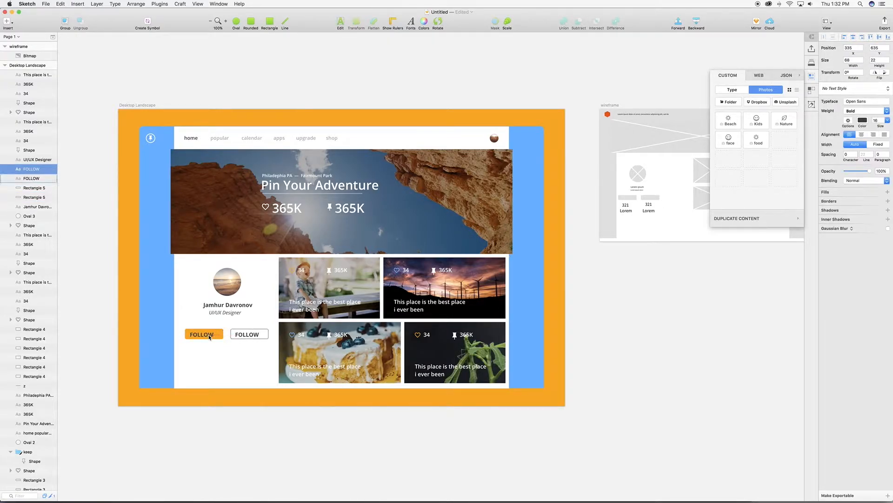
# - Change the label on the outlined button to "MESSAGE"
pyautogui.doubleClick(245, 336)
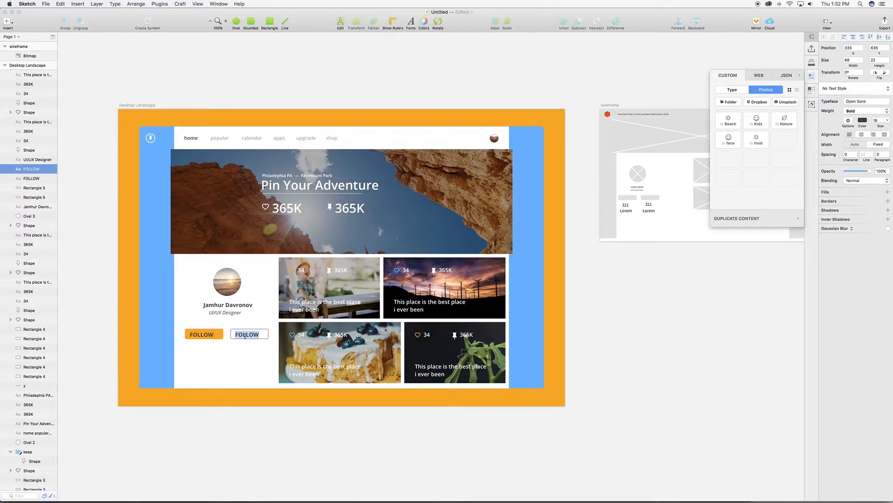
pyautogui.write('MESSAGE')
pyautogui.press('Escape')
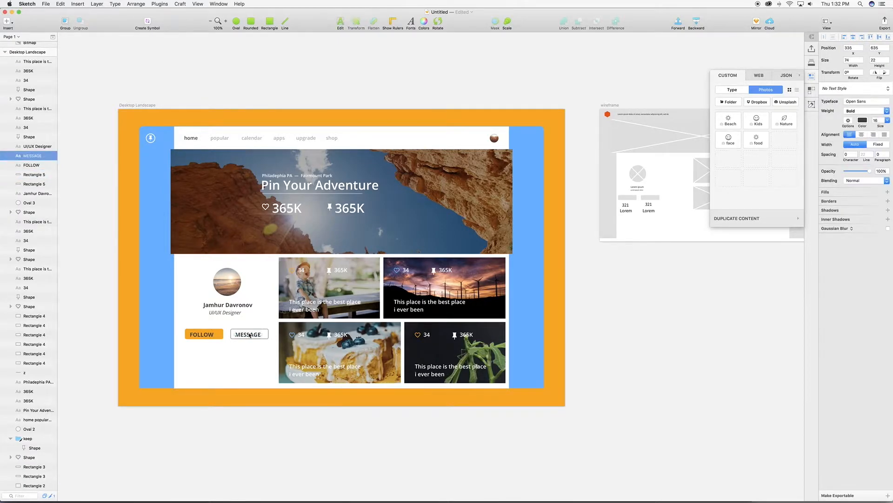
# - Set the font size of both button labels, "FOLLOW" and "MESSAGE", to 14
pyautogui.keyDown('shift'); pyautogui.click(214, 334); pyautogui.keyUp('shift')
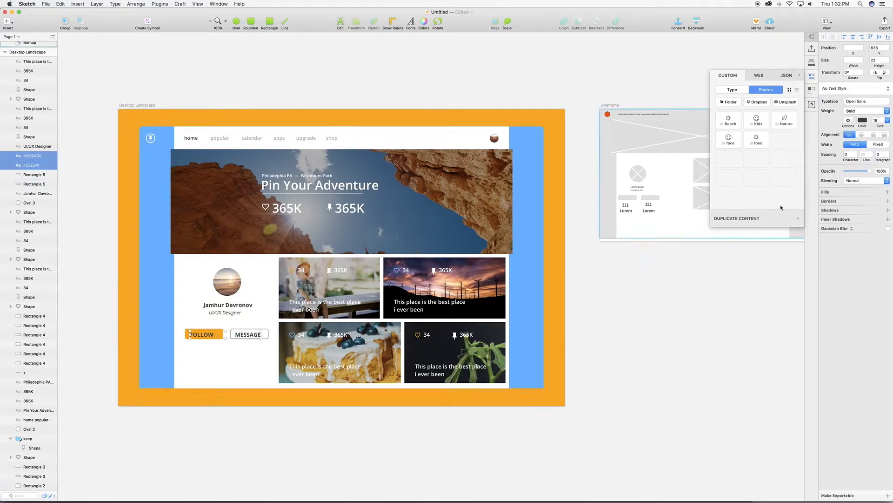
pyautogui.click(888, 122)
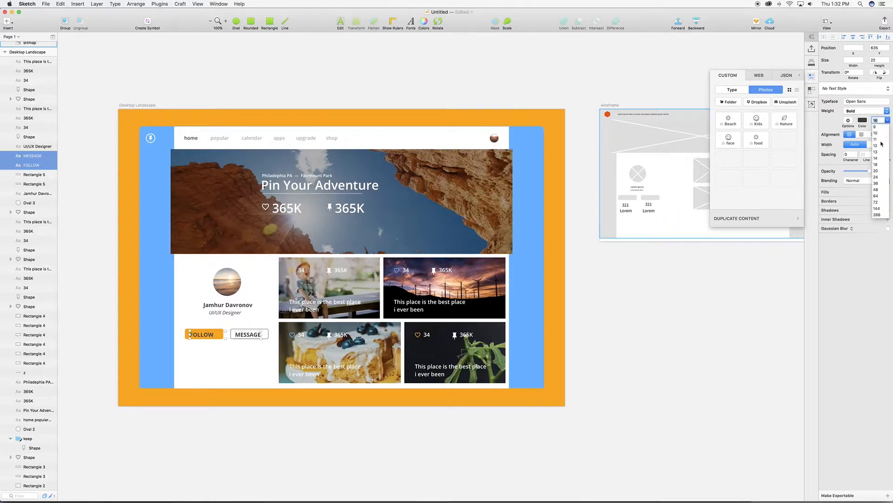
pyautogui.click(879, 158)
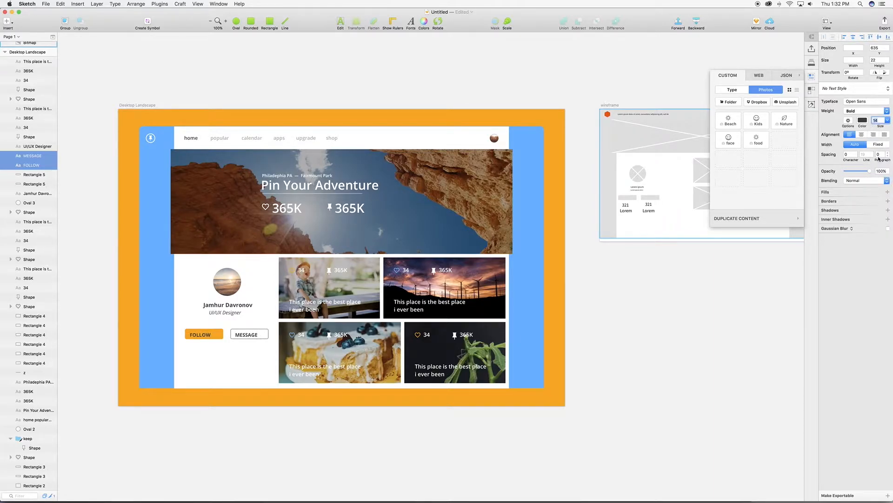
pyautogui.click(203, 348)
# - Center the "FOLLOW" label horizontally and vertically on the orange button
pyautogui.click(201, 335)
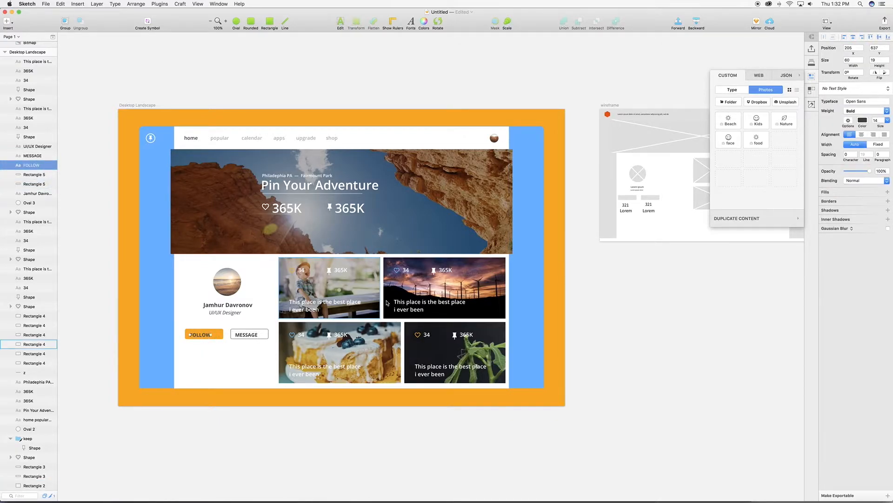
pyautogui.keyDown('shift'); pyautogui.click(217, 335); pyautogui.keyUp('shift')
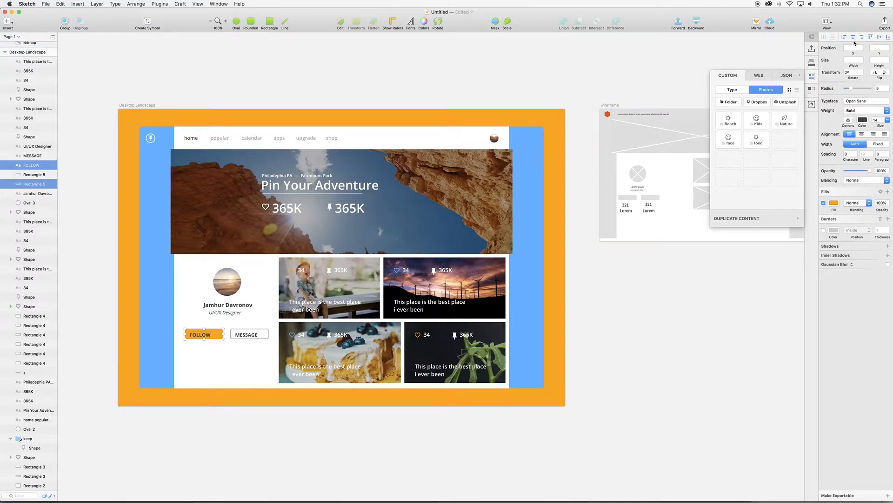
pyautogui.click(855, 38)
pyautogui.click(879, 37)
# - Center the "MESSAGE" label horizontally and vertically on the outlined button, leaving the white page background out of the selection
pyautogui.click(246, 338)
pyautogui.keyDown('shift'); pyautogui.click(259, 336); pyautogui.keyUp('shift')
pyautogui.keyDown('shift'); pyautogui.click(268, 340); pyautogui.keyUp('shift')
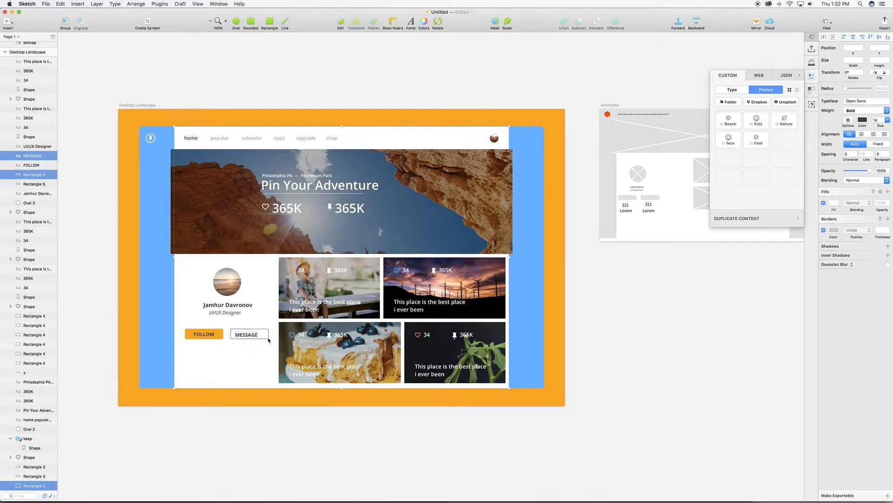
pyautogui.keyDown('super'); pyautogui.click(34, 485); pyautogui.keyUp('super')
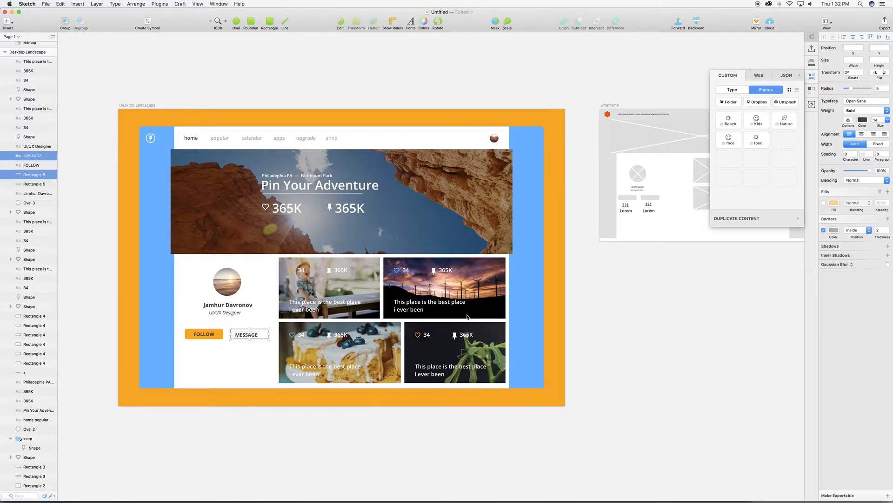
pyautogui.click(855, 39)
pyautogui.click(879, 37)
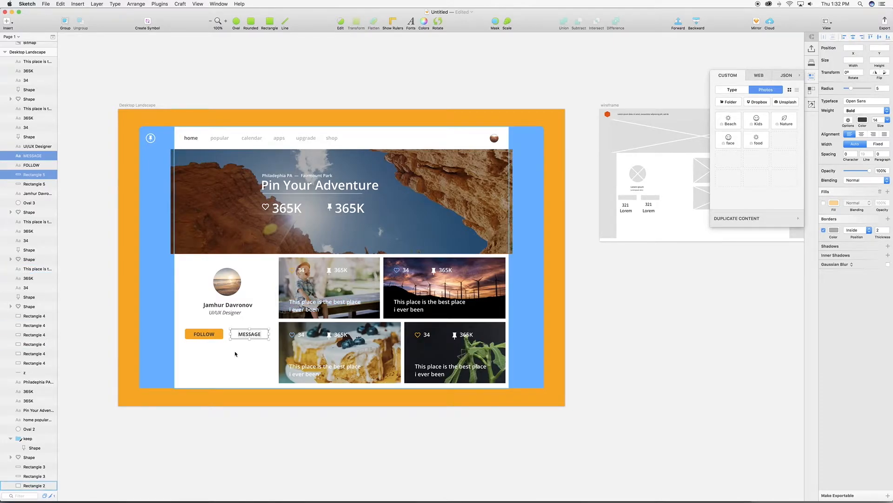
# - Set the weight of the "FOLLOW" and "MESSAGE" labels to Semibold
pyautogui.click(217, 343)
pyautogui.keyDown('shift'); pyautogui.click(212, 336); pyautogui.keyUp('shift')
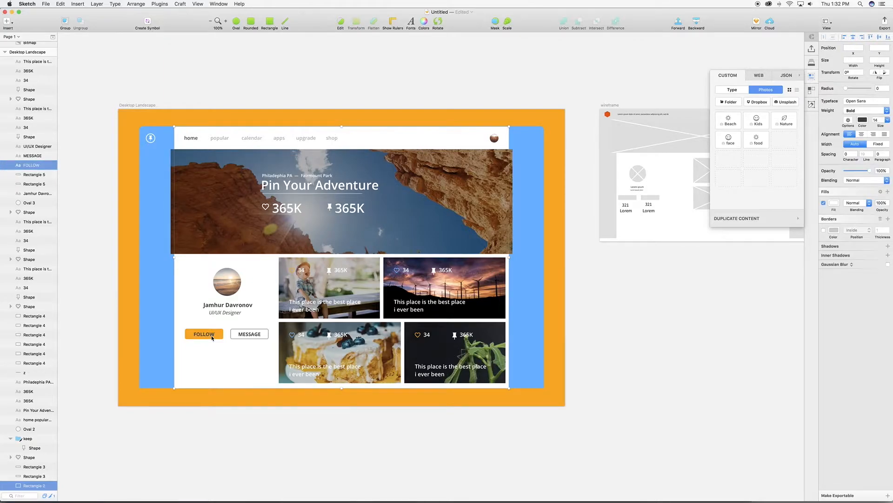
pyautogui.click(32, 164)
pyautogui.keyDown('shift'); pyautogui.click(33, 158); pyautogui.keyUp('shift')
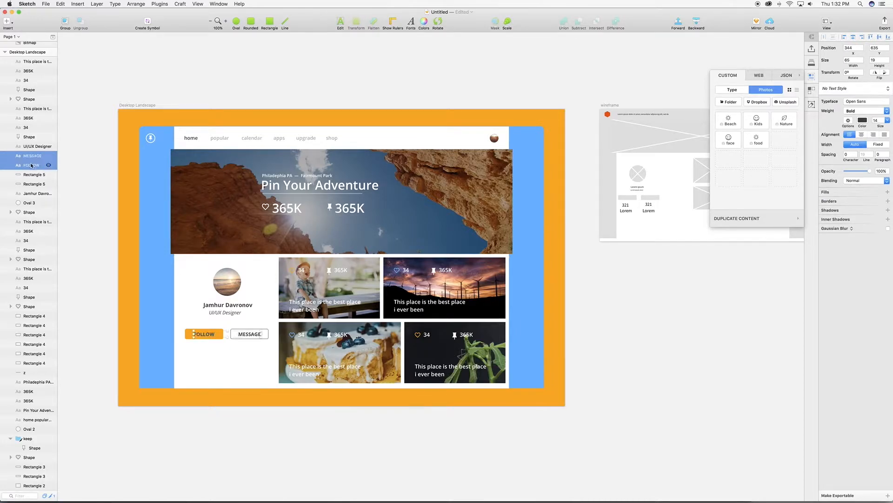
pyautogui.click(866, 116)
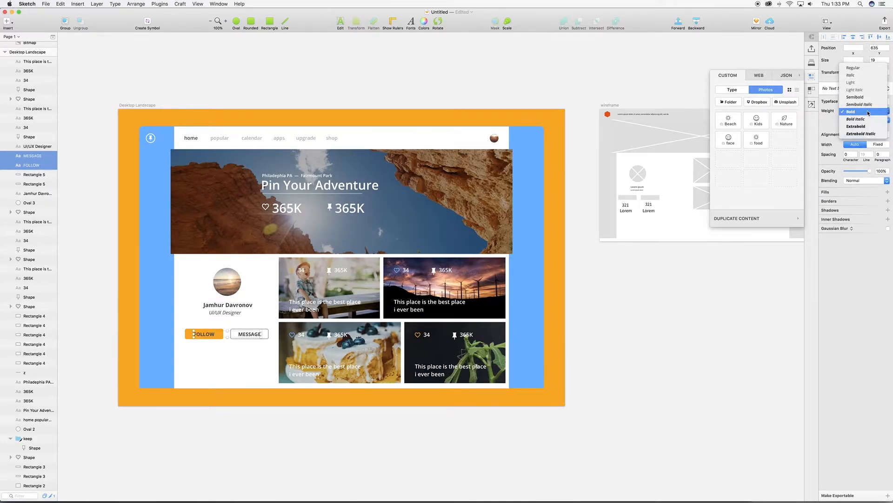
pyautogui.click(867, 97)
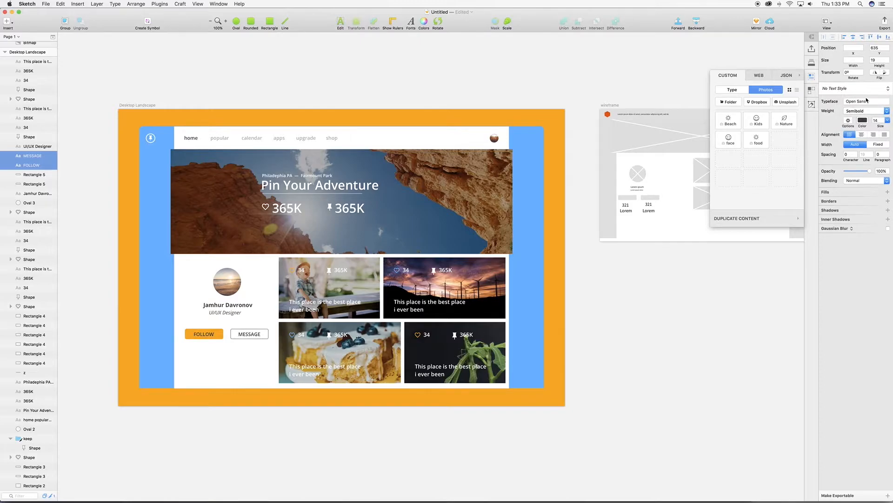
# - Add the text "310" on the white area below the FOLLOW button
pyautogui.click(245, 350)
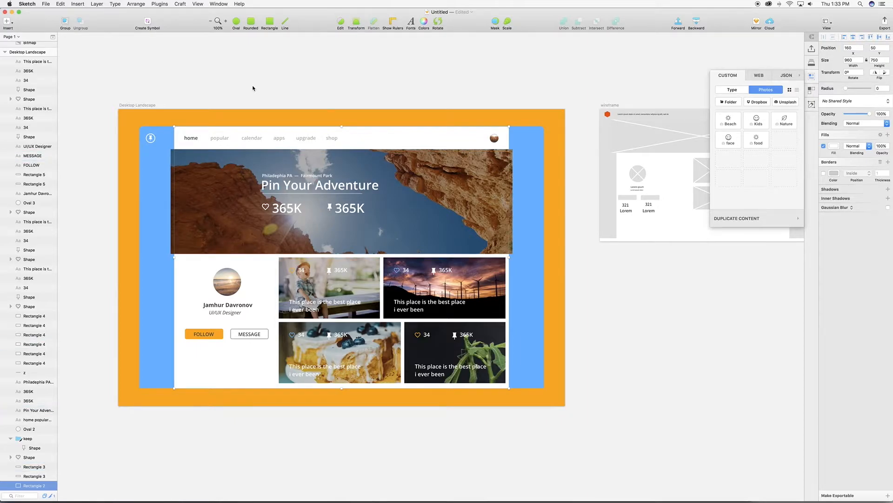
pyautogui.click(281, 210)
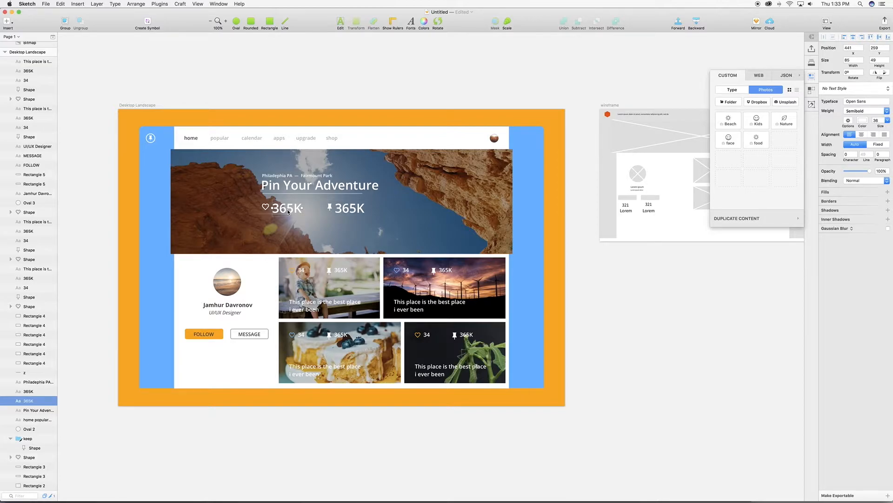
pyautogui.click(7, 21)
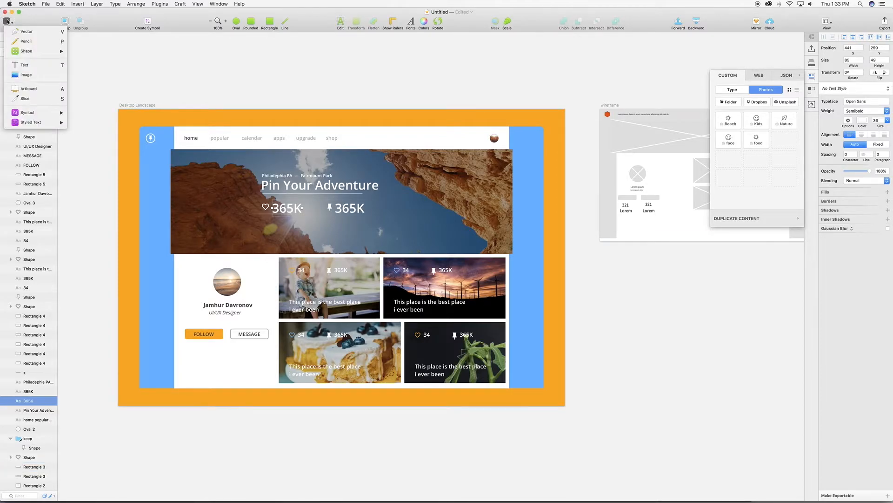
pyautogui.click(24, 65)
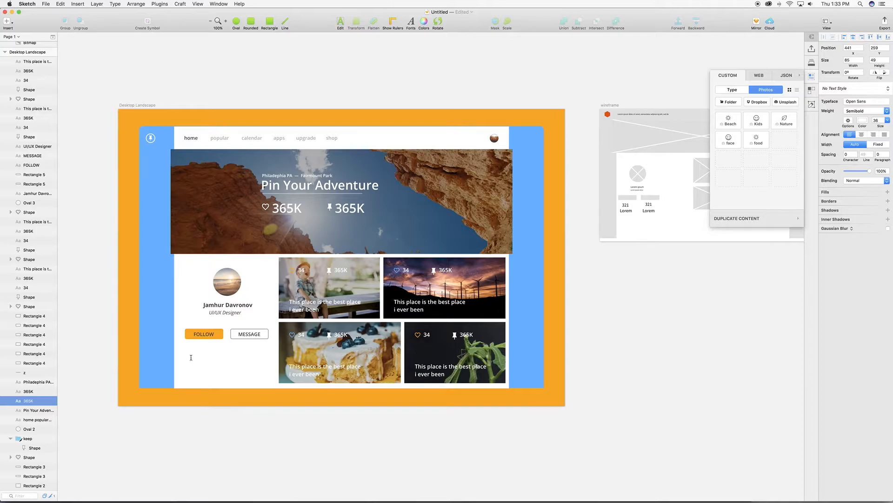
pyautogui.click(192, 351)
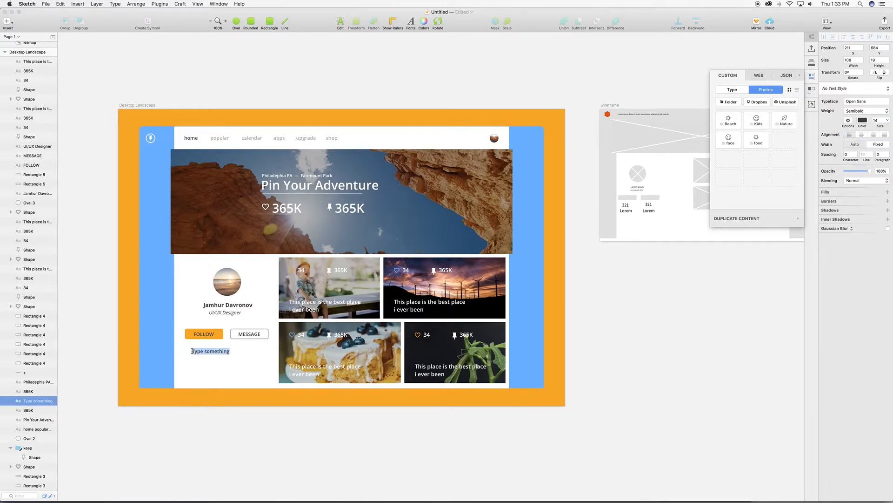
pyautogui.write('310')
# - Set the font size of the "310" text below the FOLLOW button to 30
pyautogui.doubleClick(194, 351)
pyautogui.click(887, 120)
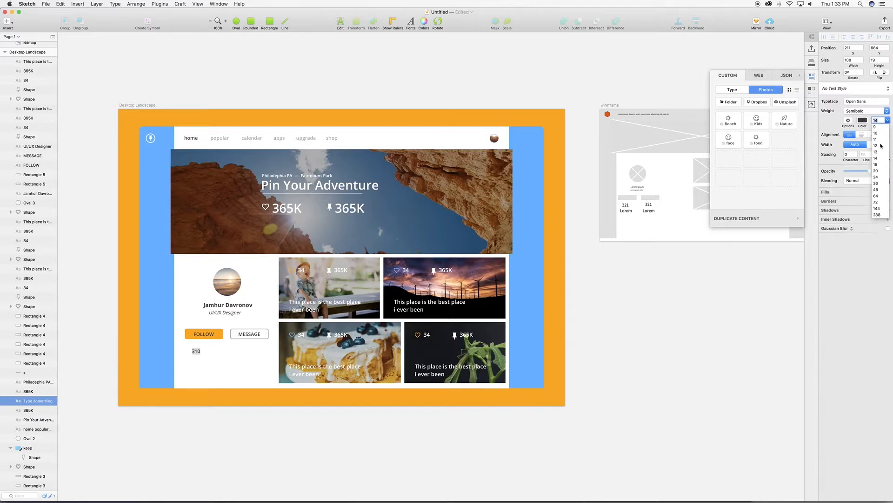
pyautogui.click(883, 182)
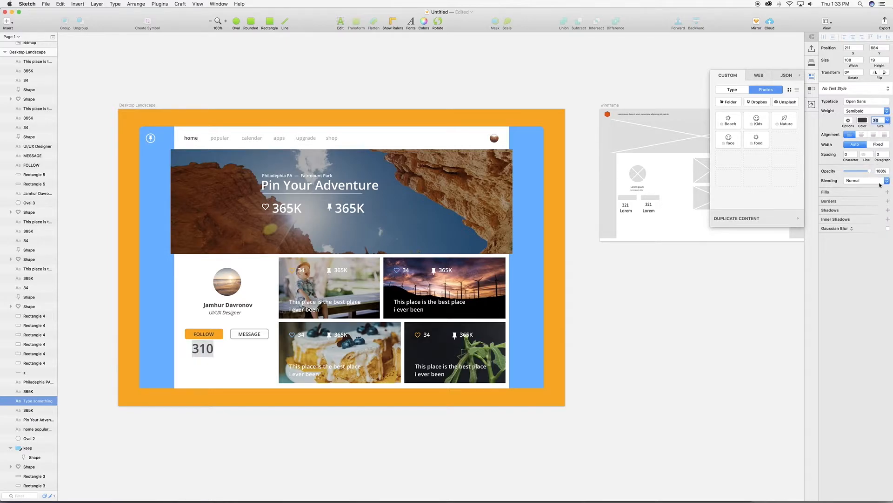
pyautogui.write('3')
pyautogui.press('Return')
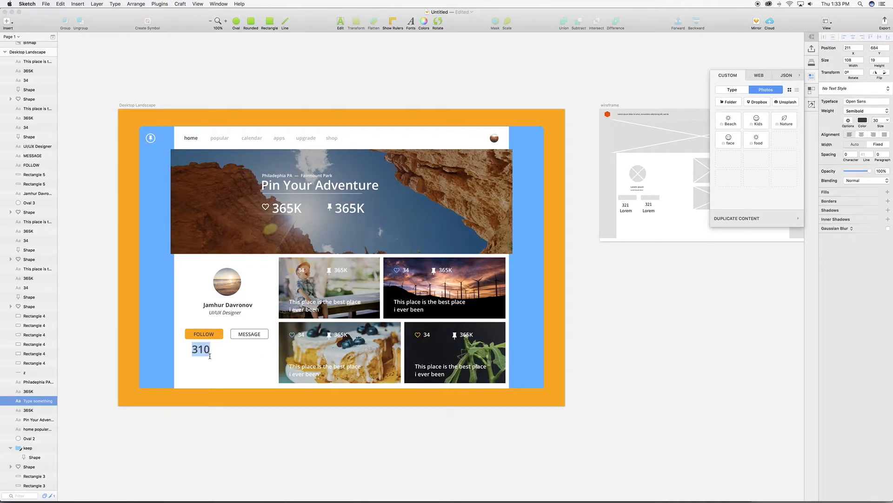
pyautogui.press('Escape')
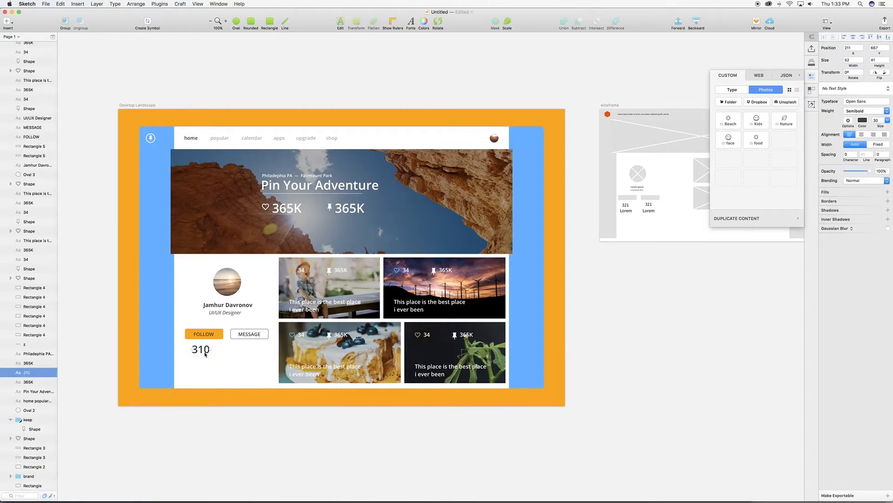
# - Duplicate the "310" text, place the copy directly below the original and change its wording to "posts"
pyautogui.press('super+d')
pyautogui.hotkey('shift', 'Down')
pyautogui.hotkey('shift', 'Down')
pyautogui.hotkey('shift', 'Down')
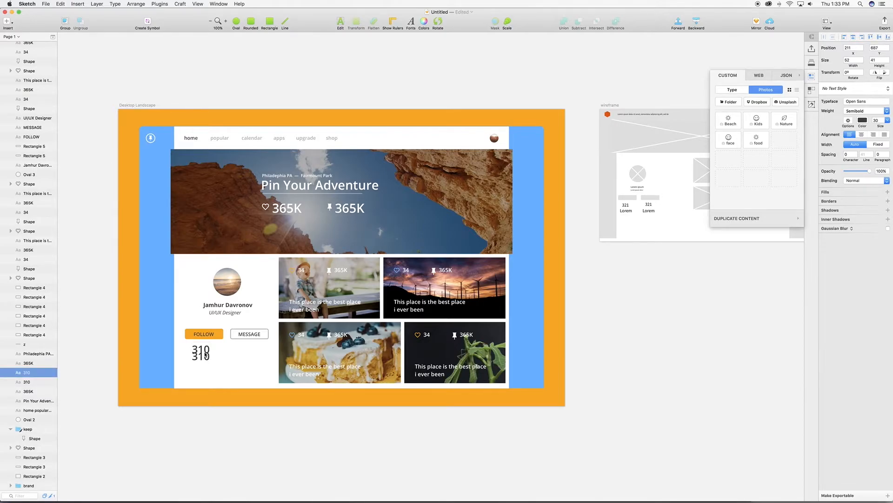
pyautogui.doubleClick(201, 359)
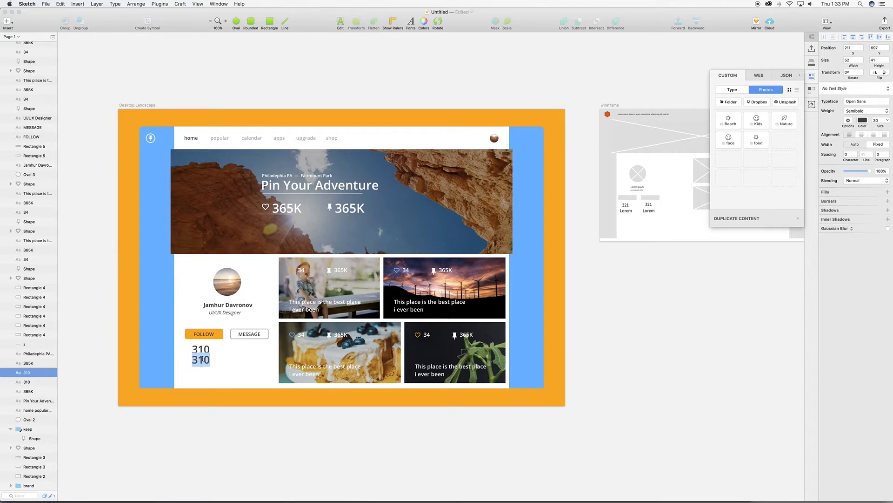
pyautogui.write('PIMS')
pyautogui.press('BackSpace')
pyautogui.press('BackSpace')
pyautogui.press('BackSpace')
pyautogui.press('BackSpace')
pyautogui.write('posts')
# - Set the "posts" label's font size to 12 and its colour to the document grey ADADAD
pyautogui.doubleClick(194, 359)
pyautogui.click(889, 120)
pyautogui.click(881, 148)
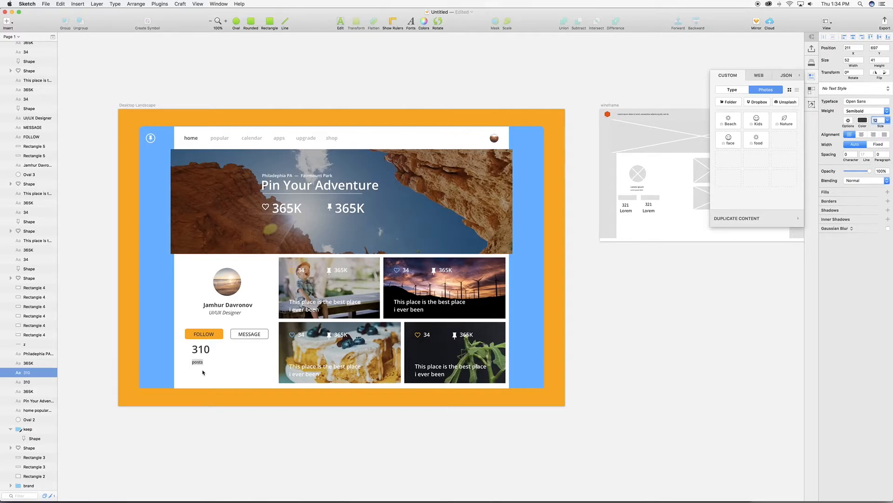
pyautogui.click(863, 121)
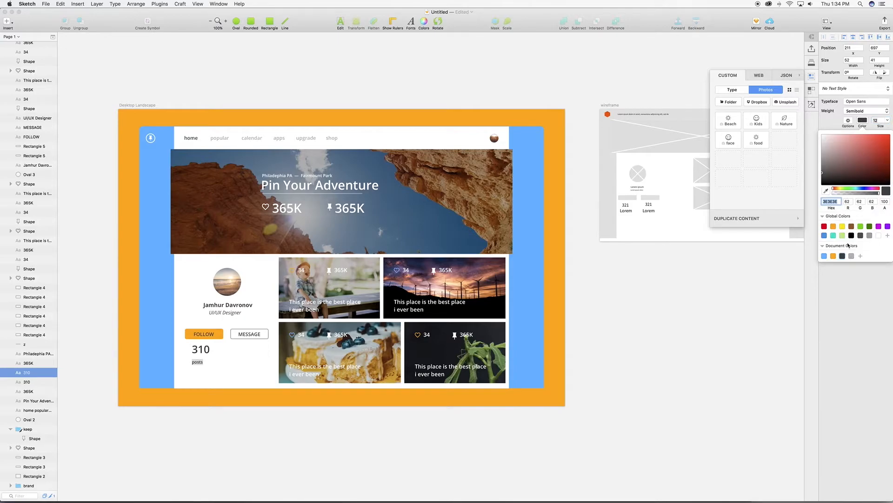
pyautogui.click(852, 256)
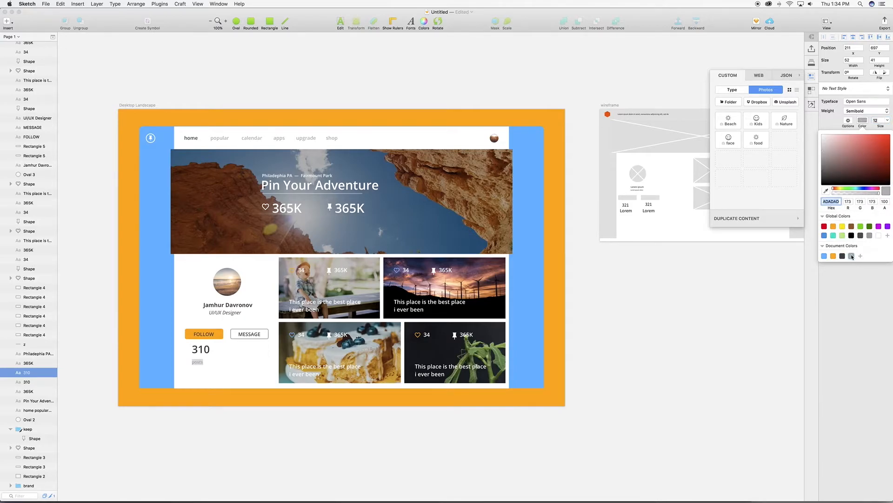
pyautogui.click(199, 376)
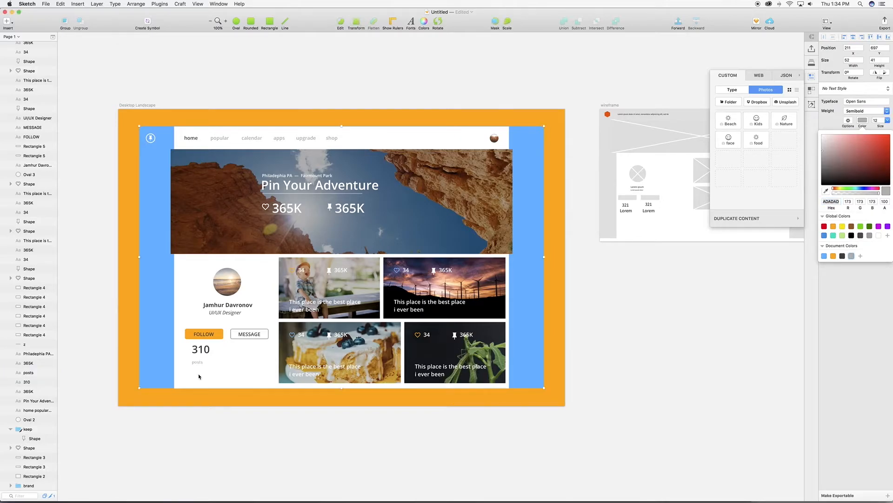
# - Move the "posts" label up so it sits centred close beneath the "310" count
pyautogui.doubleClick(199, 362)
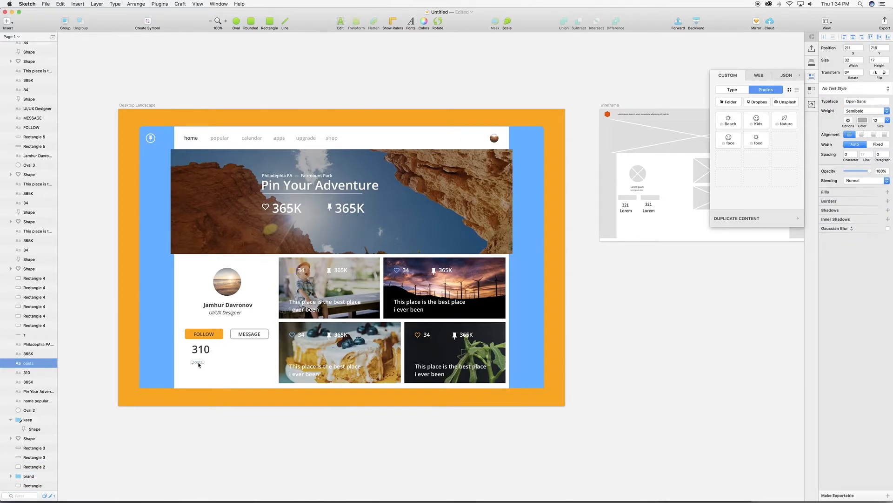
pyautogui.moveTo(198, 364); pyautogui.dragTo(200, 360)
pyautogui.hotkey('shift', 'Up')
pyautogui.press('Up')
pyautogui.press('Up')
pyautogui.press('Up')
pyautogui.press('Up')
pyautogui.press('Up')
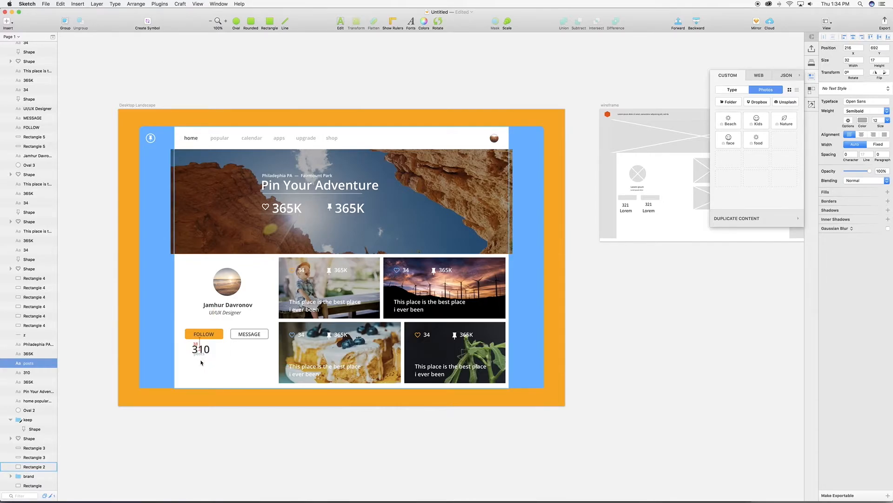
pyautogui.hotkey('shift', 'Down')
# - Set the weight of the "posts" label to Bold and select it together with the "310" count
pyautogui.click(876, 115)
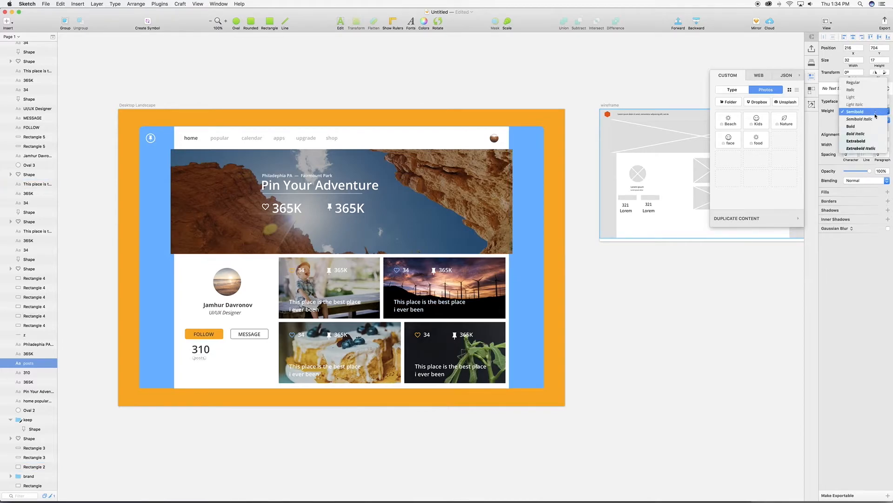
pyautogui.click(865, 127)
pyautogui.click(200, 349)
pyautogui.keyDown('shift'); pyautogui.click(200, 358); pyautogui.keyUp('shift')
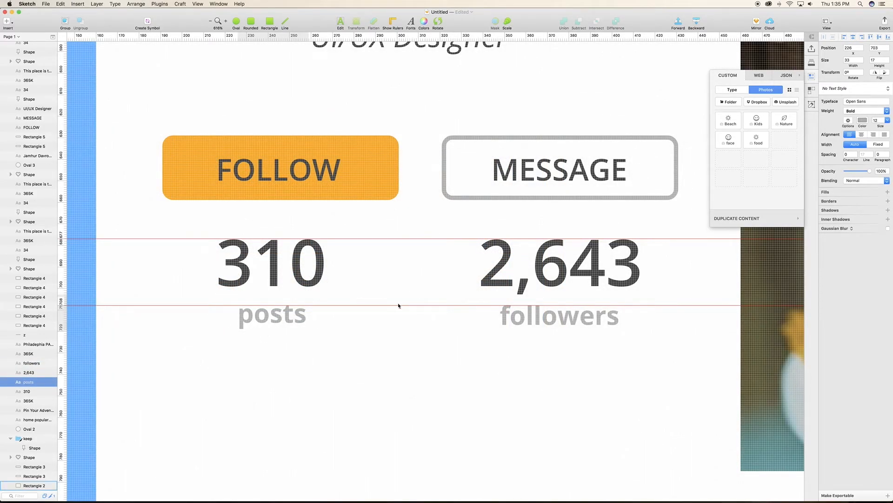
# - Move the "310" and "2,643" counts with their "posts" and "followers" labels together slightly lower below the buttons
pyautogui.press('super+minus')
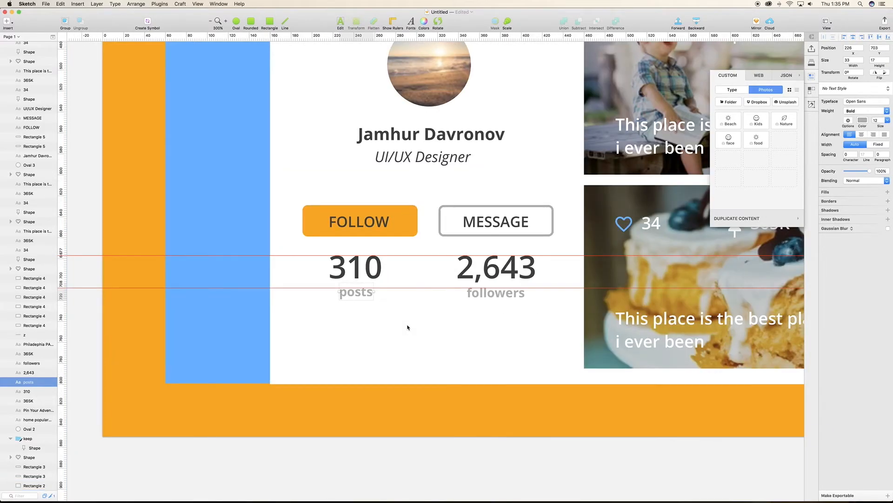
pyautogui.press('super+minus')
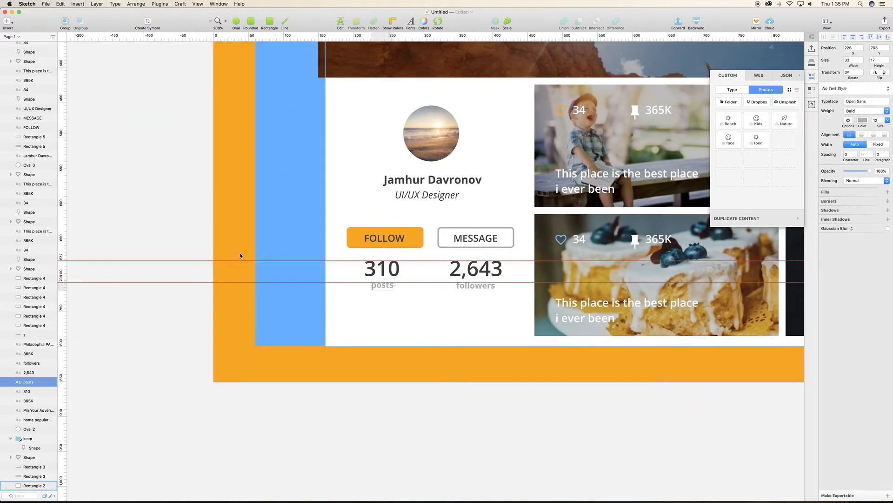
pyautogui.keyDown('shift'); pyautogui.click(30, 354); pyautogui.keyUp('shift')
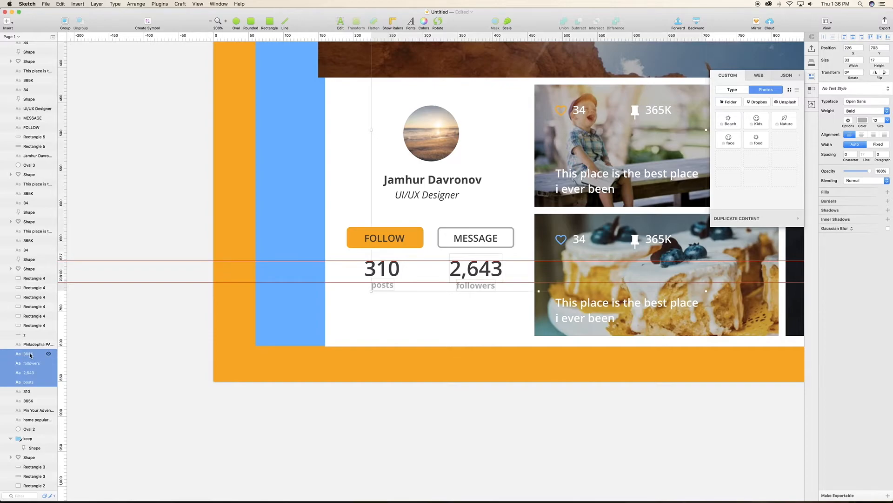
pyautogui.click(382, 270)
pyautogui.keyDown('shift'); pyautogui.click(388, 285); pyautogui.keyUp('shift')
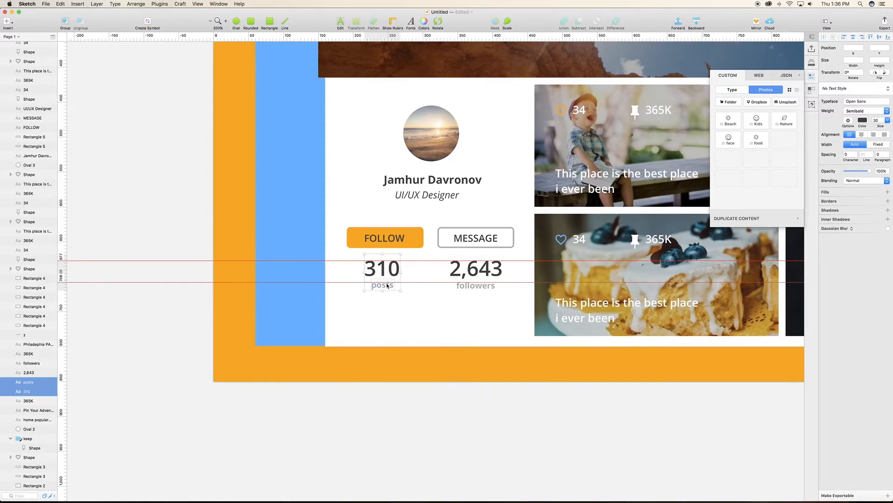
pyautogui.keyDown('shift'); pyautogui.click(472, 272); pyautogui.keyUp('shift')
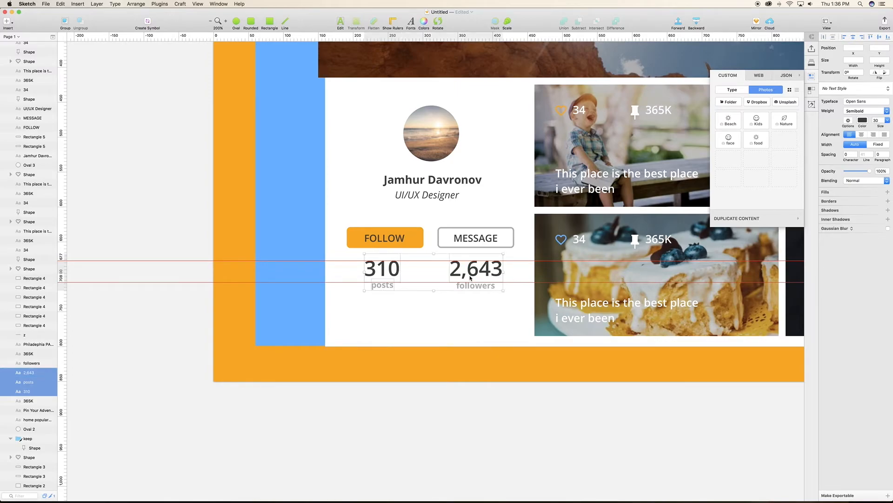
pyautogui.keyDown('shift'); pyautogui.click(472, 289); pyautogui.keyUp('shift')
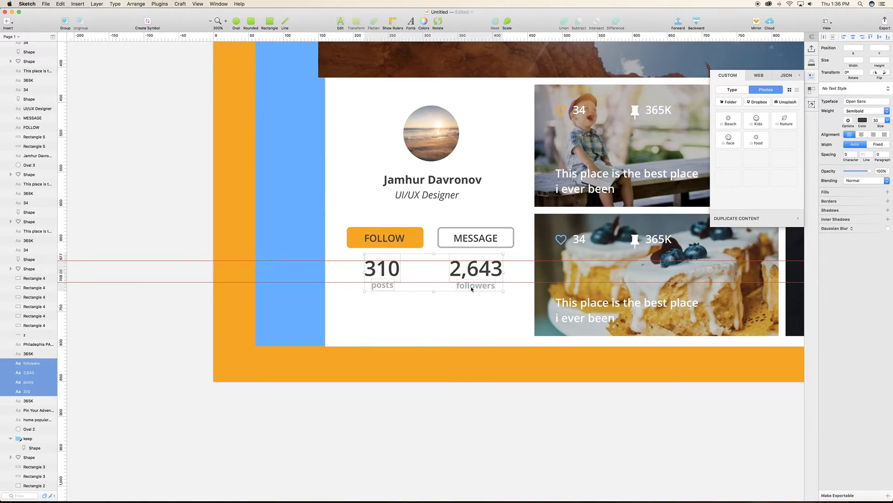
pyautogui.hotkey('shift', 'Up')
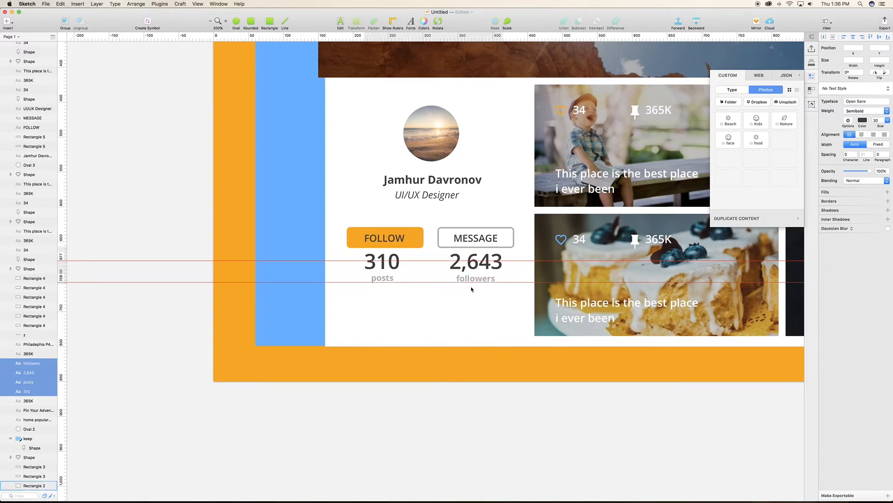
pyautogui.press('Up')
pyautogui.press('Up')
pyautogui.press('Up')
pyautogui.press('Up')
pyautogui.press('Up')
pyautogui.press('Up')
pyautogui.press('Up')
pyautogui.press('Up')
pyautogui.hotkey('shift', 'Down')
pyautogui.hotkey('shift', 'Down')
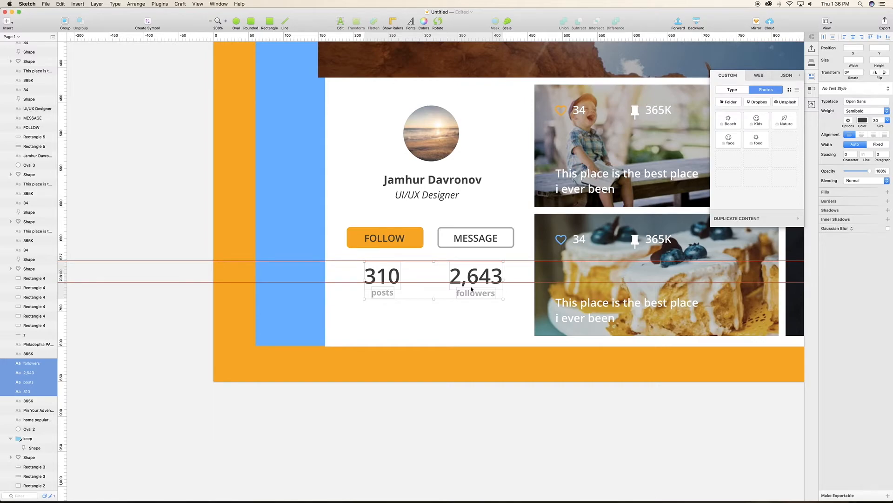
# - Hide the rulers and their red guide lines on the canvas
pyautogui.press('super+minus')
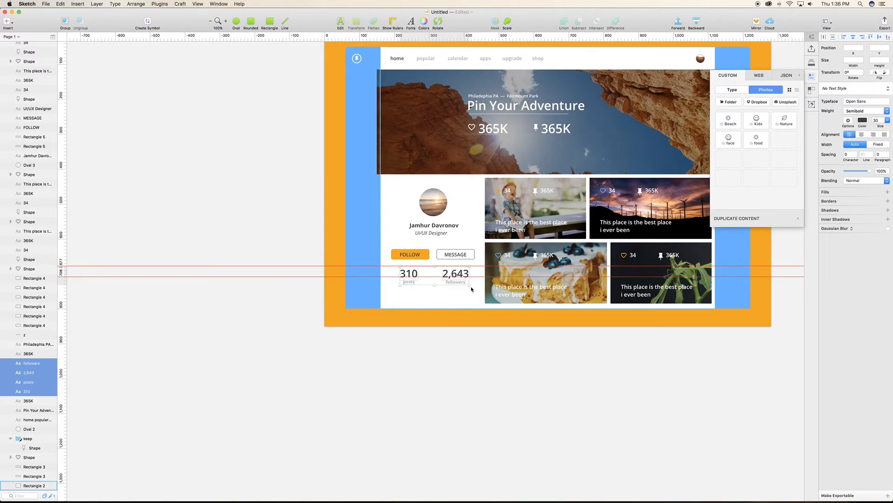
pyautogui.click(827, 21)
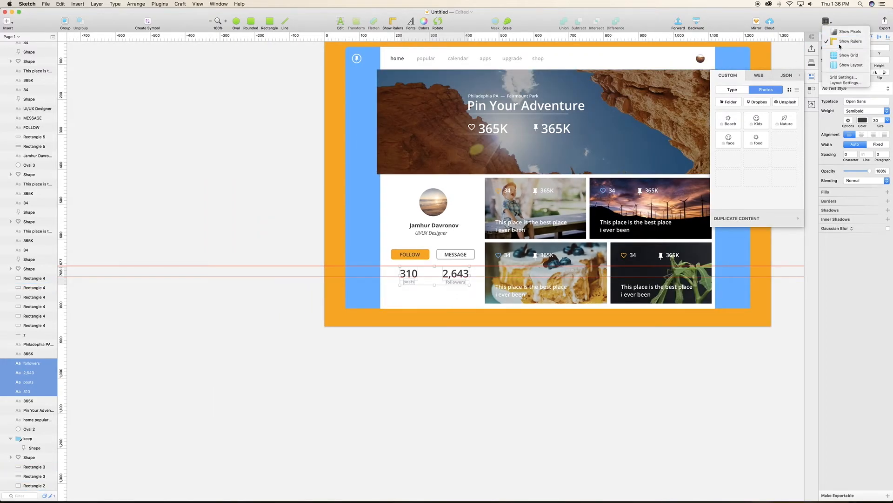
pyautogui.click(835, 47)
pyautogui.hscroll(10, 531, 238)
pyautogui.scroll(2, 532, 239)
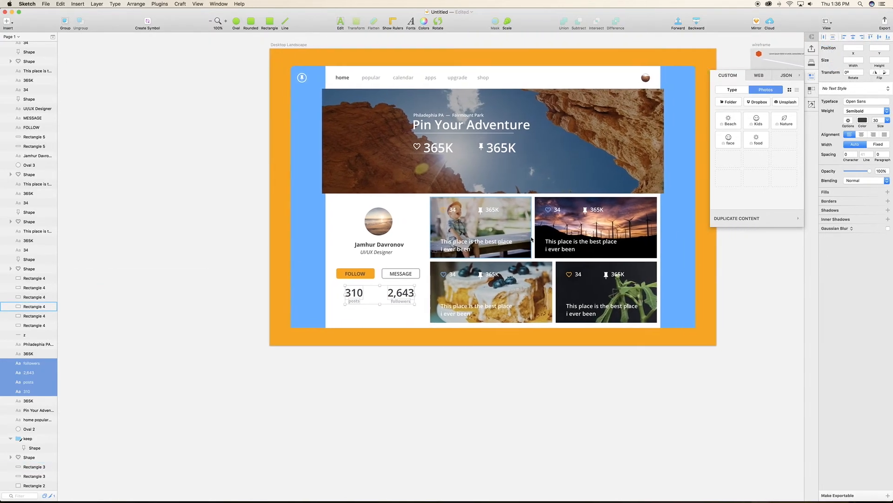
pyautogui.hscroll(2, 532, 239)
pyautogui.scroll(1, 532, 239)
# - Draw a vertical divider line about 47 px long between the "310 posts" and "2,643 followers" counts
pyautogui.click(323, 327)
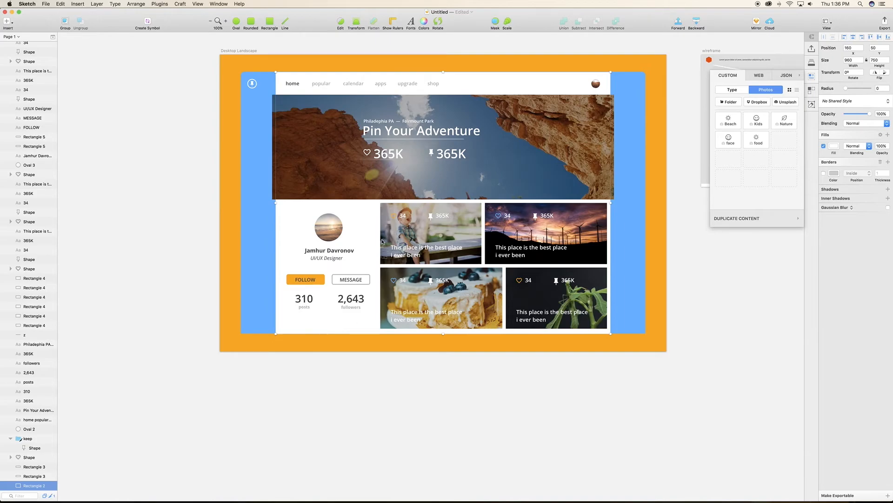
pyautogui.click(284, 23)
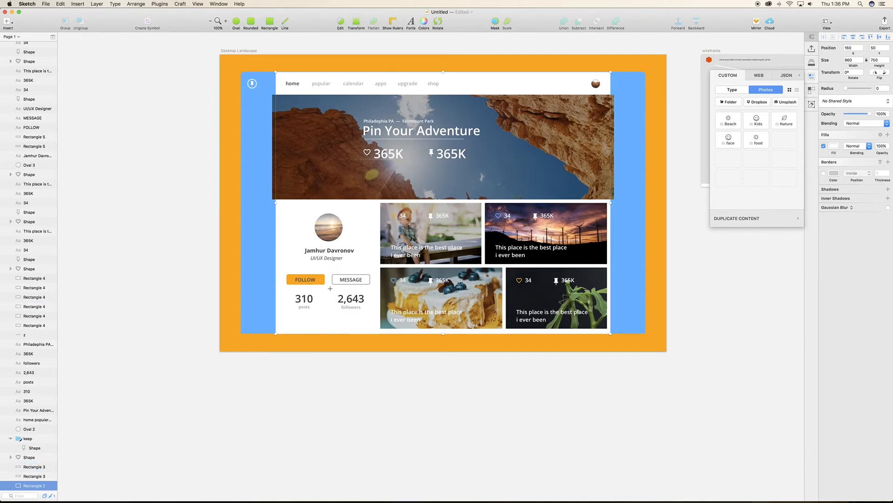
pyautogui.moveTo(329, 293); pyautogui.dragTo(329, 309)
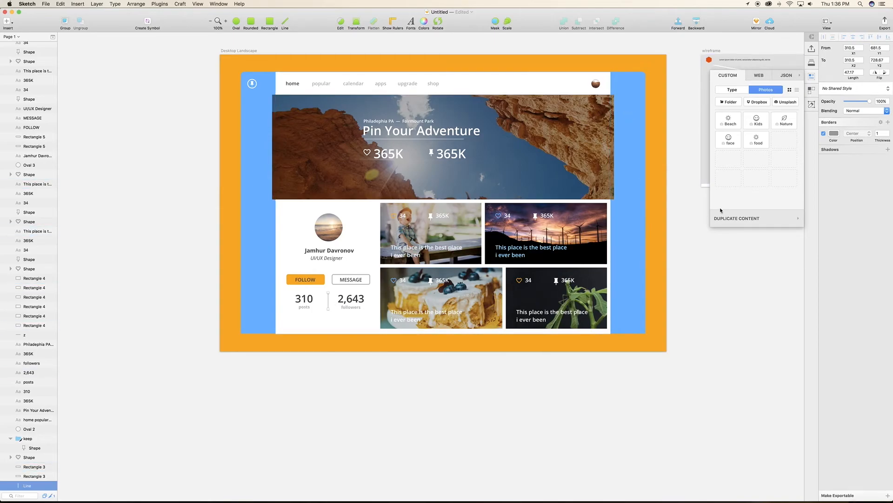
# - Lighten the border colour of the vertical divider line between the two counts to a pale grey
pyautogui.click(890, 132)
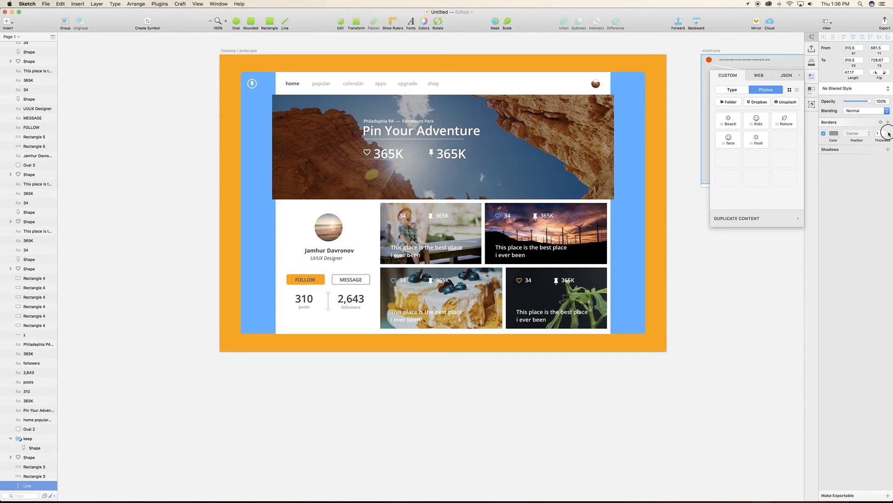
pyautogui.click(833, 134)
pyautogui.click(829, 102)
pyautogui.moveTo(830, 101); pyautogui.dragTo(804, 106)
pyautogui.click(442, 368)
# - Close the floating photo content panel that covers the wireframe and bring the mockup and wireframe into view together
pyautogui.hscroll(3, 443, 369)
pyautogui.scroll(2, 444, 369)
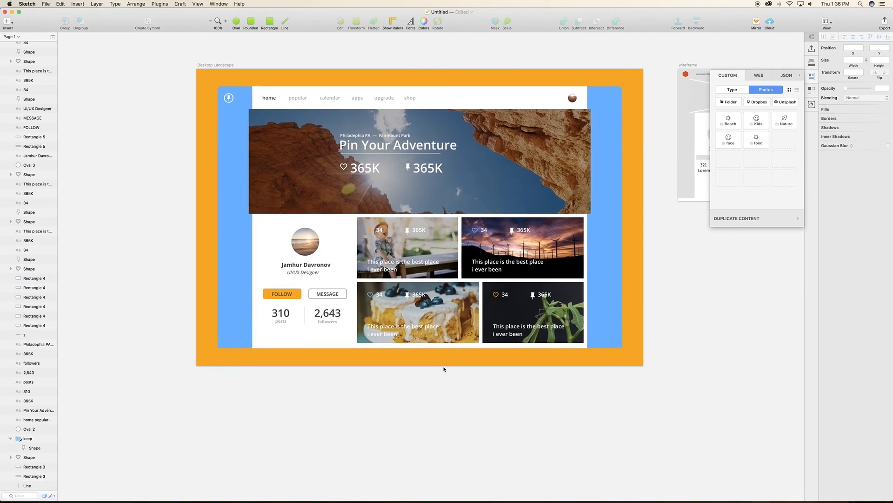
pyautogui.hscroll(5, 444, 369)
pyautogui.scroll(2, 443, 369)
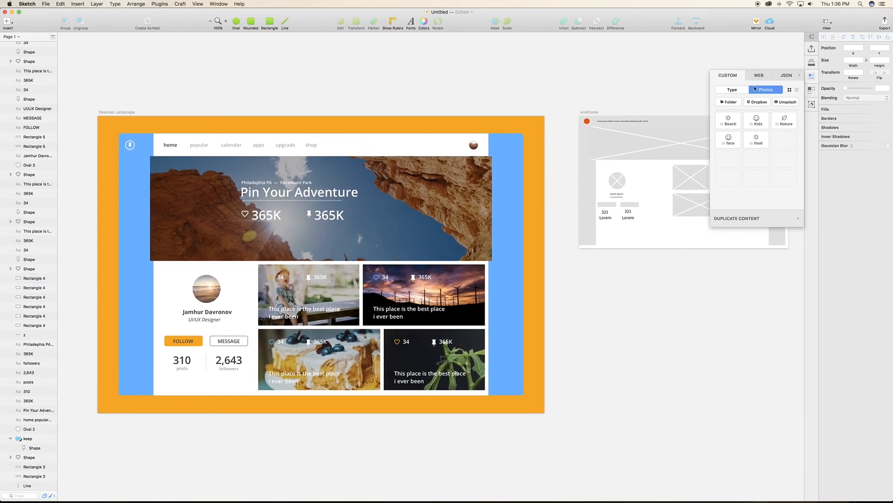
pyautogui.click(800, 75)
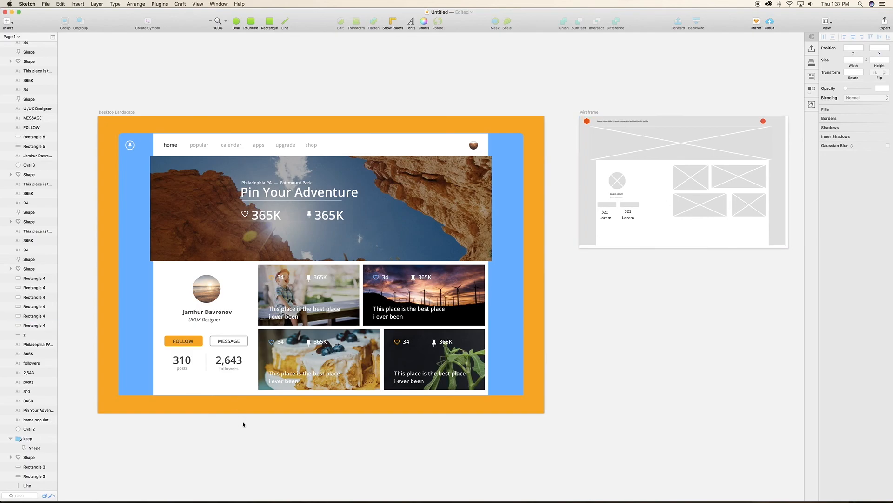
pyautogui.scroll(1, 243, 425)
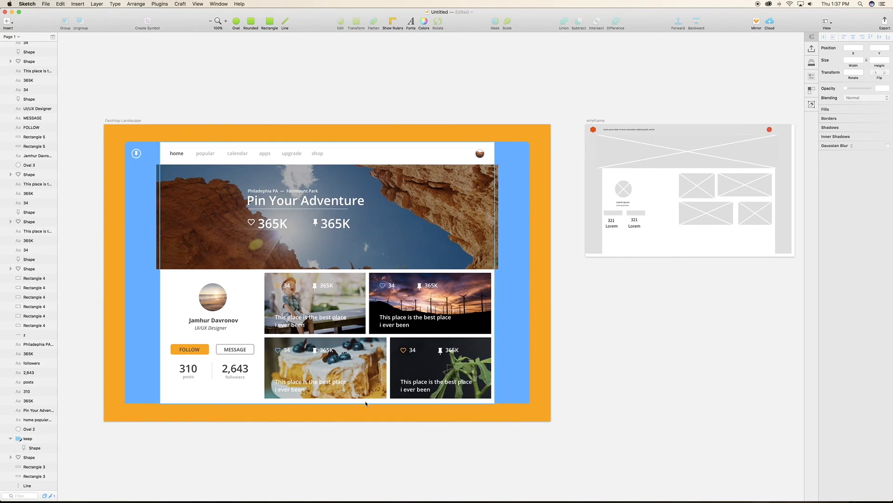